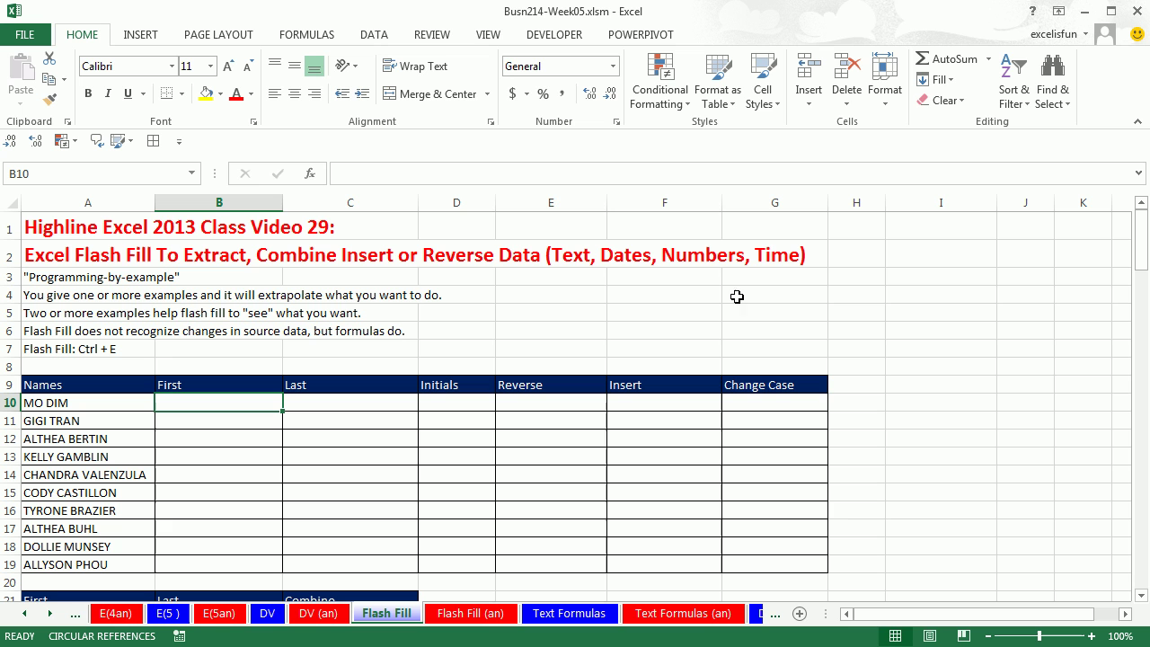
# Scroll the Flash Fill sheet down until row 6 is at the top.
pyautogui.click(1140, 595)
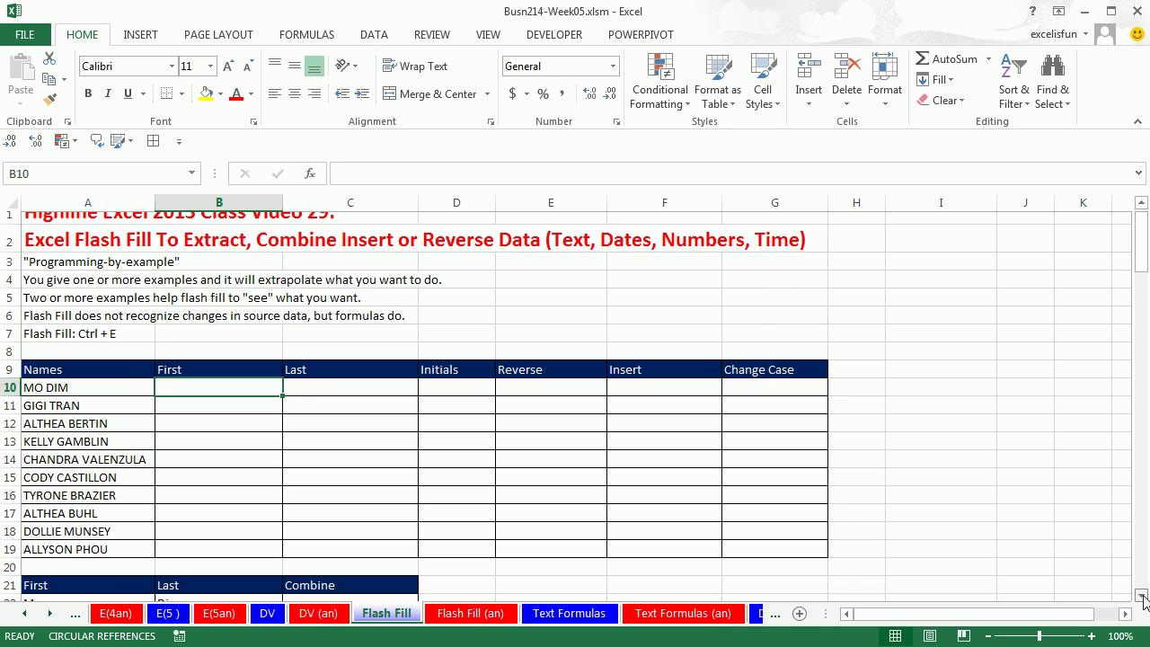
pyautogui.click(1140, 594)
pyautogui.click(1141, 595)
pyautogui.click(1141, 595)
pyautogui.click(1141, 594)
pyautogui.click(1141, 594)
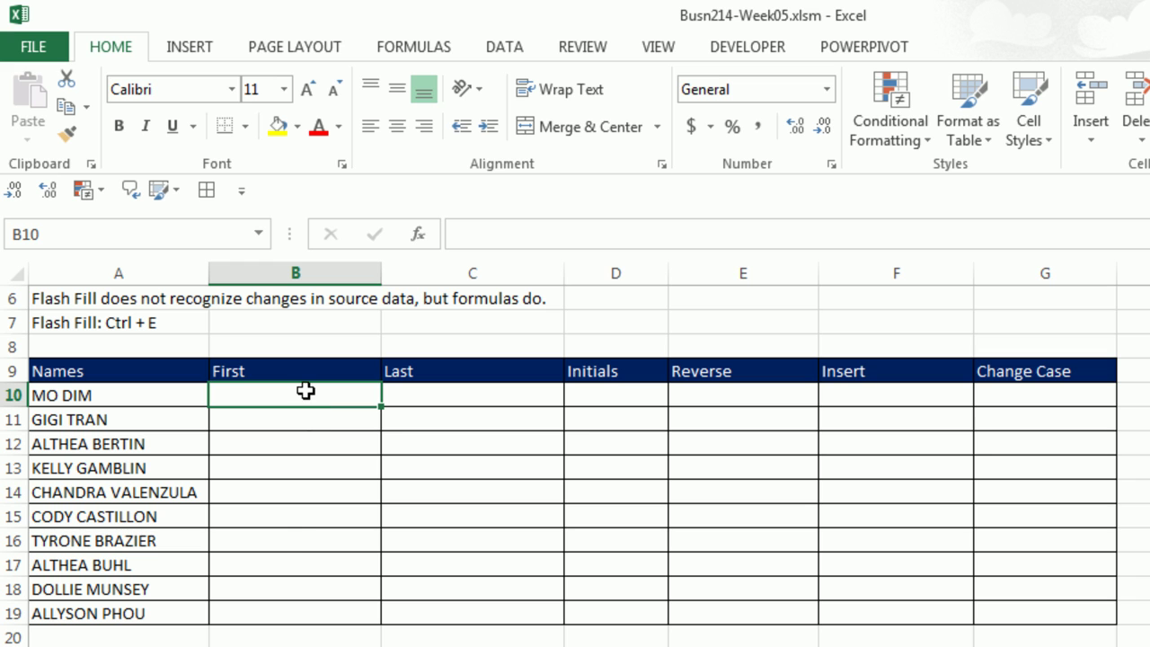
# Enter first-name examples MO and GIGI, then accept Flash Fill's first names for the remaining rows.
pyautogui.write('MO')
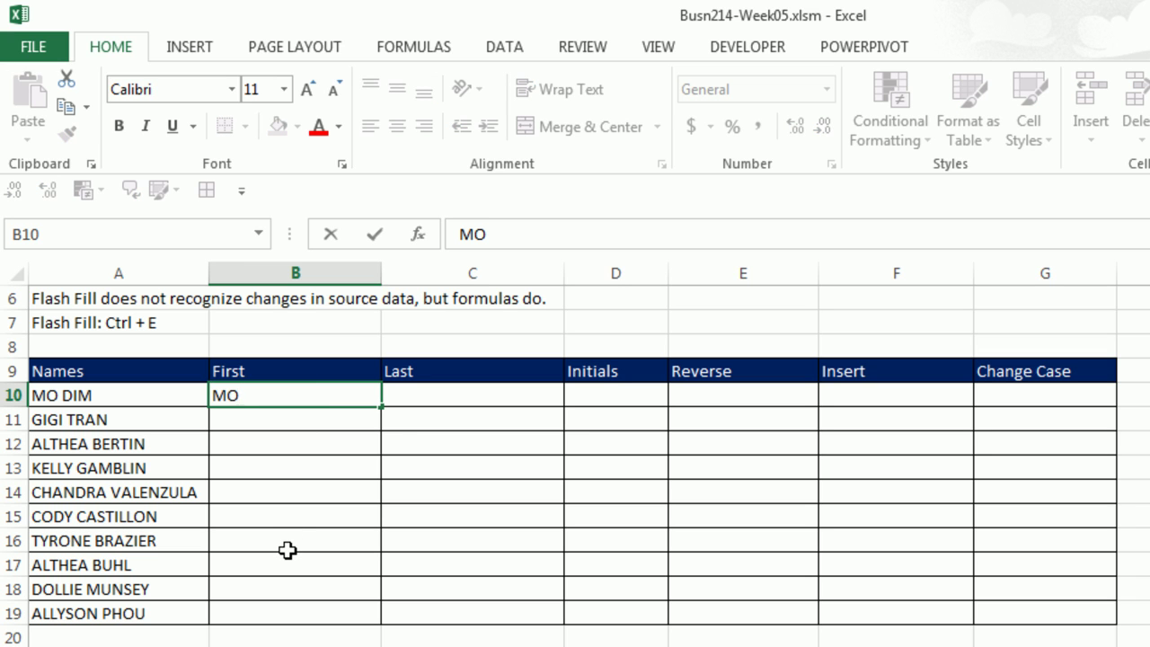
pyautogui.press('Return')
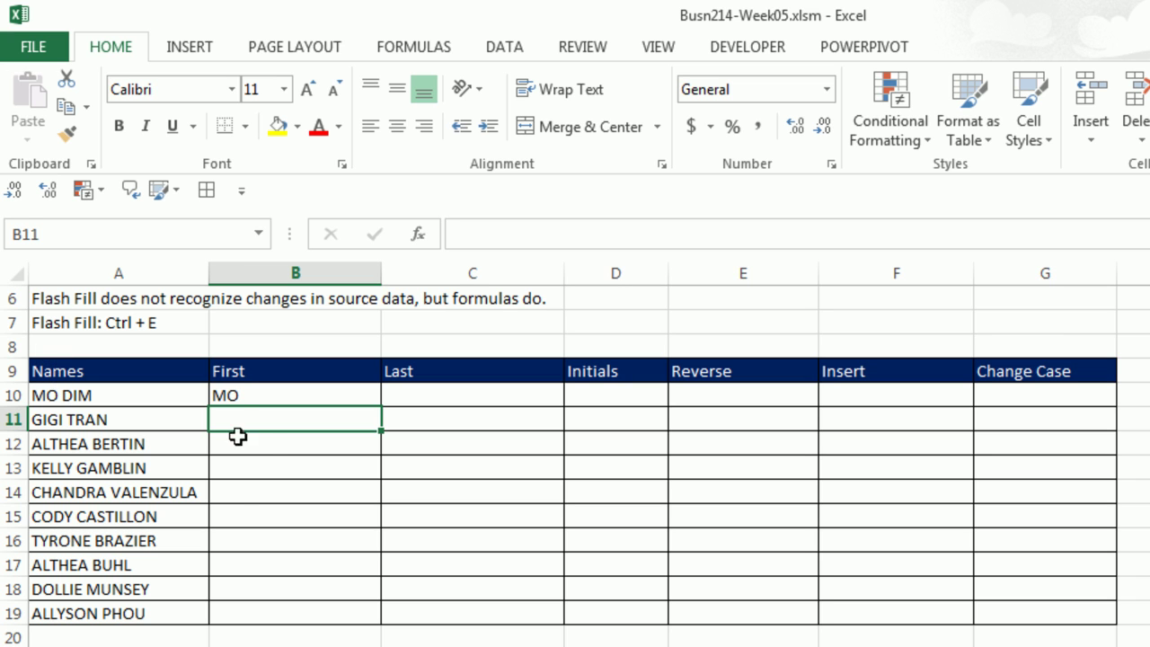
pyautogui.write('GIGI')
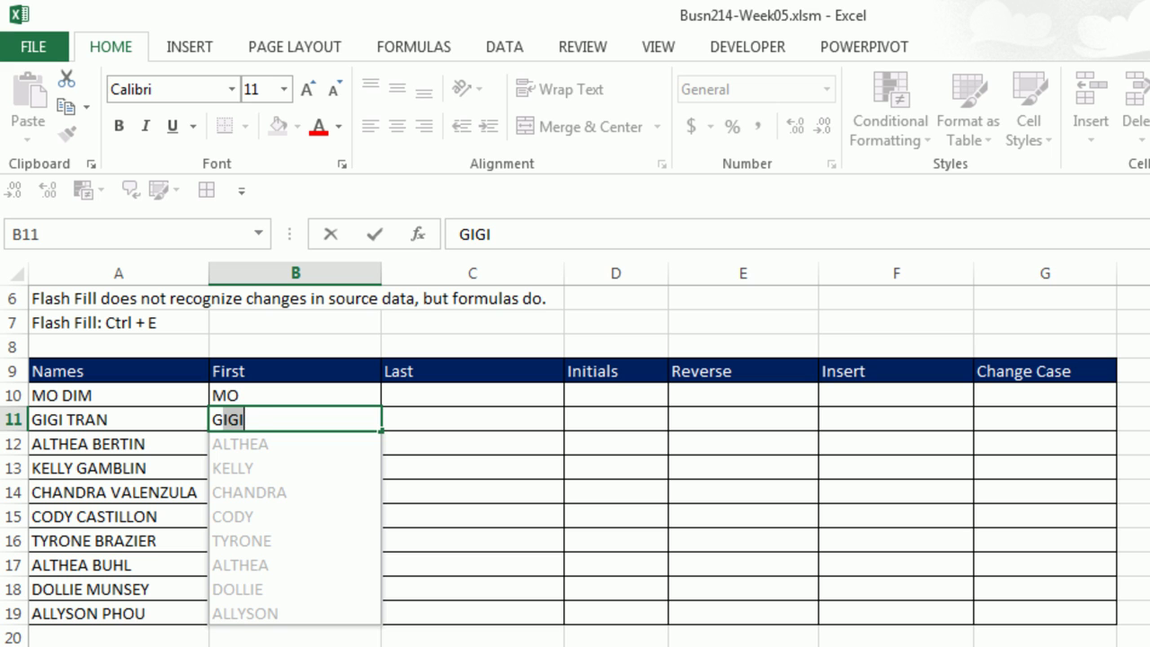
pyautogui.press('Return')
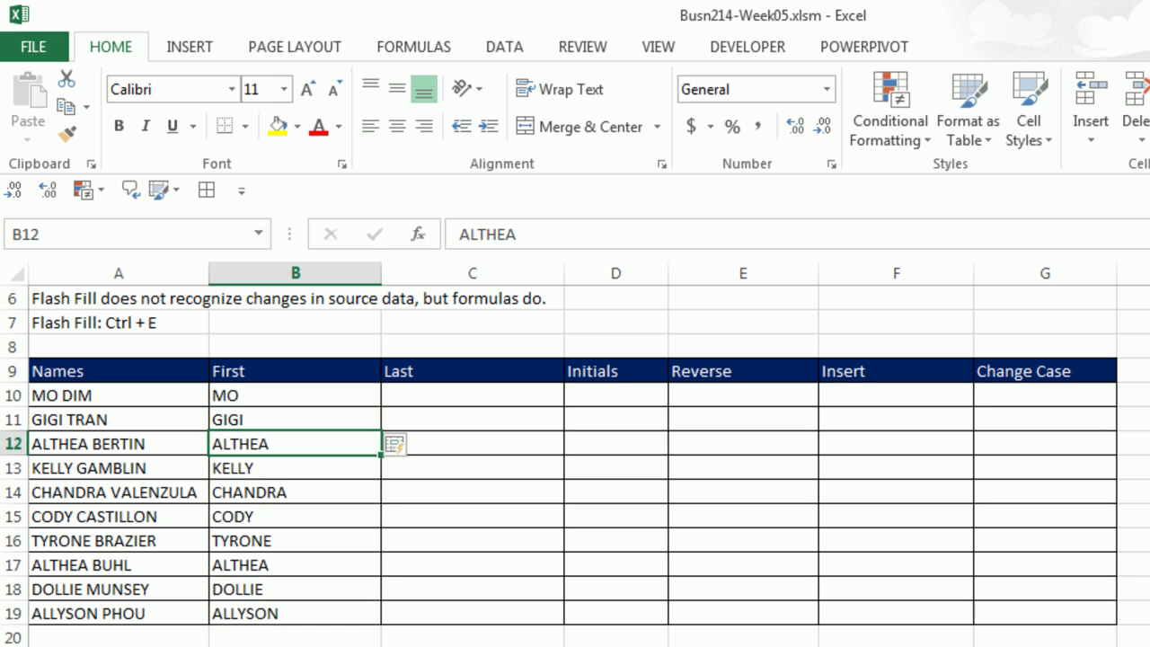
# Enter surname examples DIM and TRAN in C10:C11, then accept Flash Fill's last names.
pyautogui.click(460, 393)
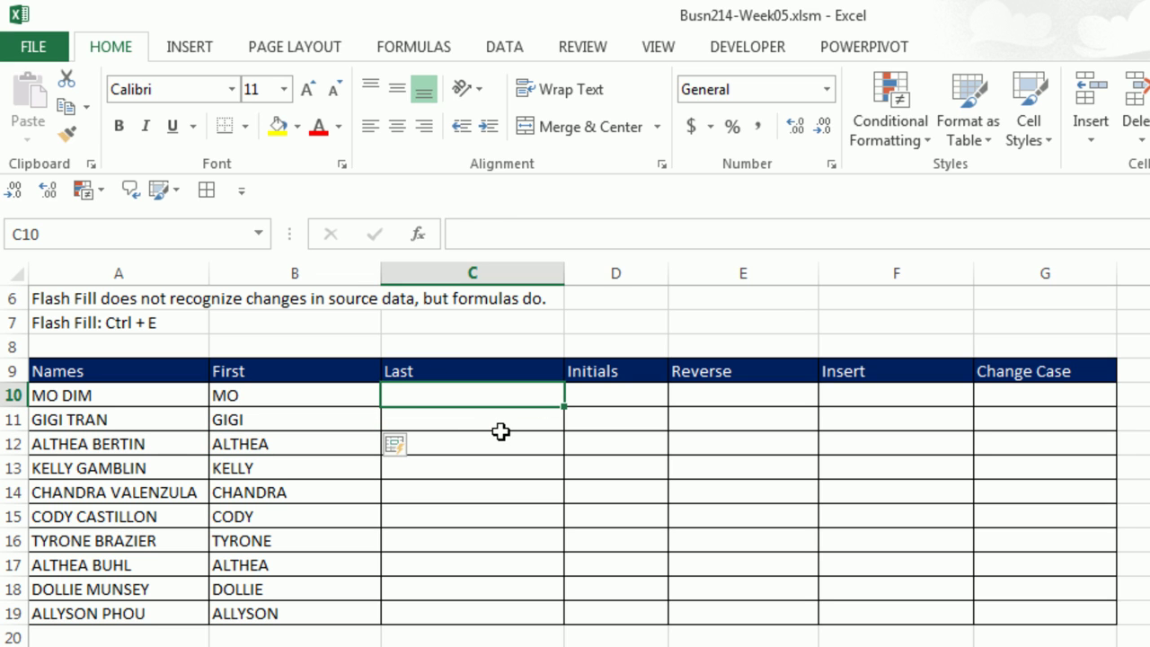
pyautogui.write('DIM')
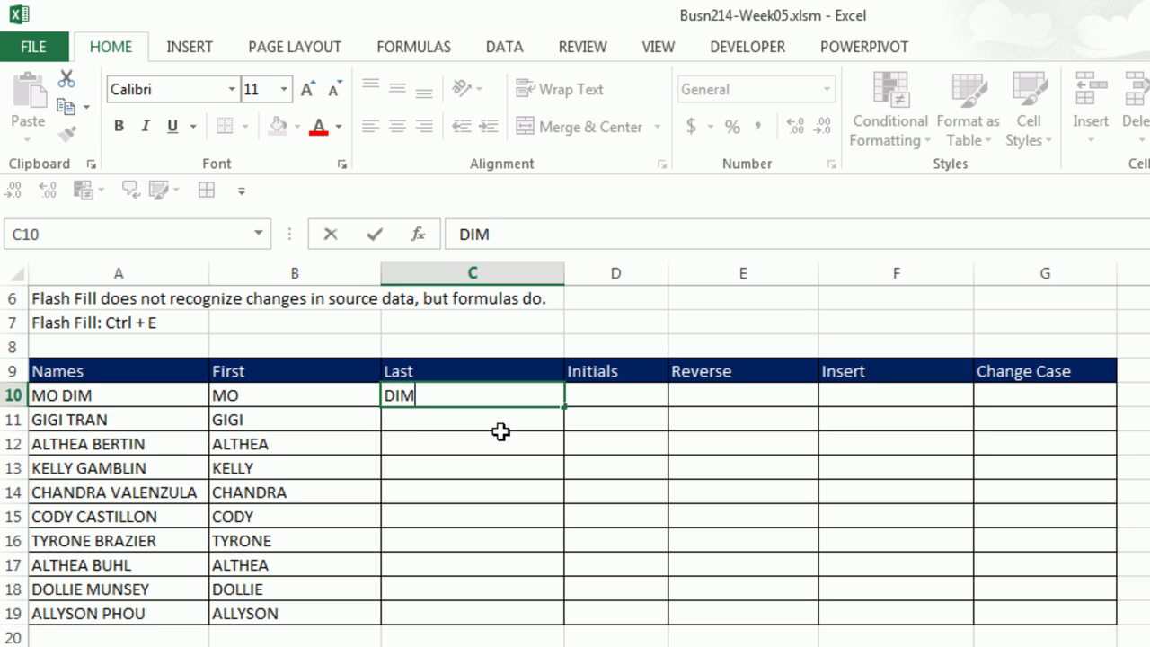
pyautogui.press('Return')
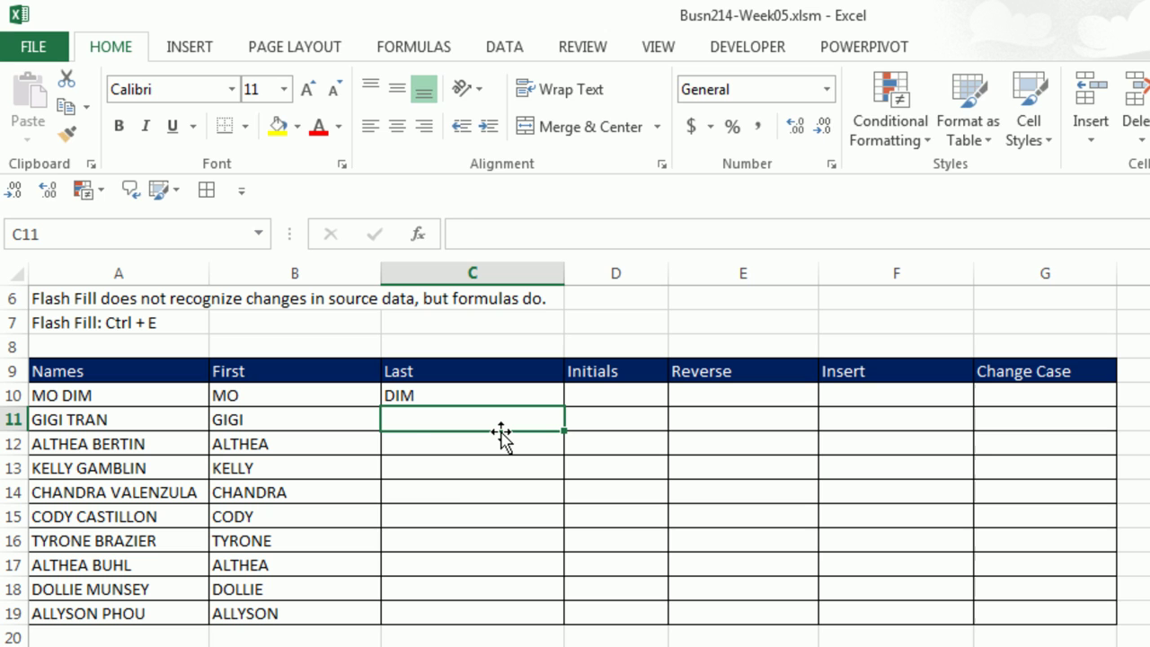
pyautogui.write('TRAN')
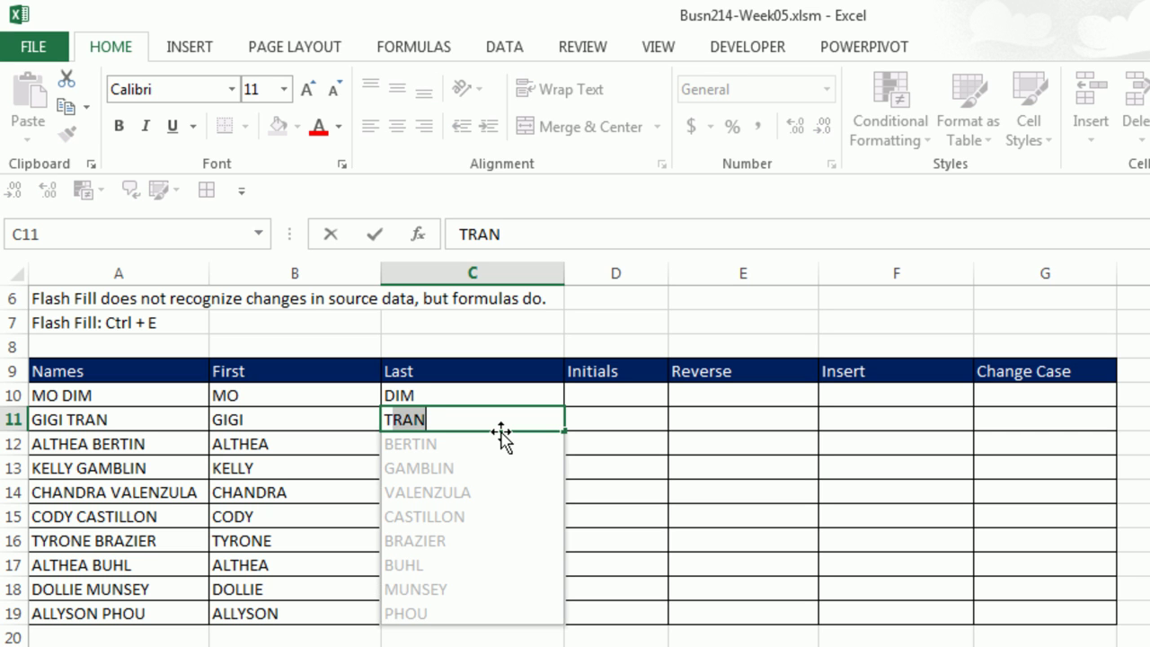
pyautogui.press('Return')
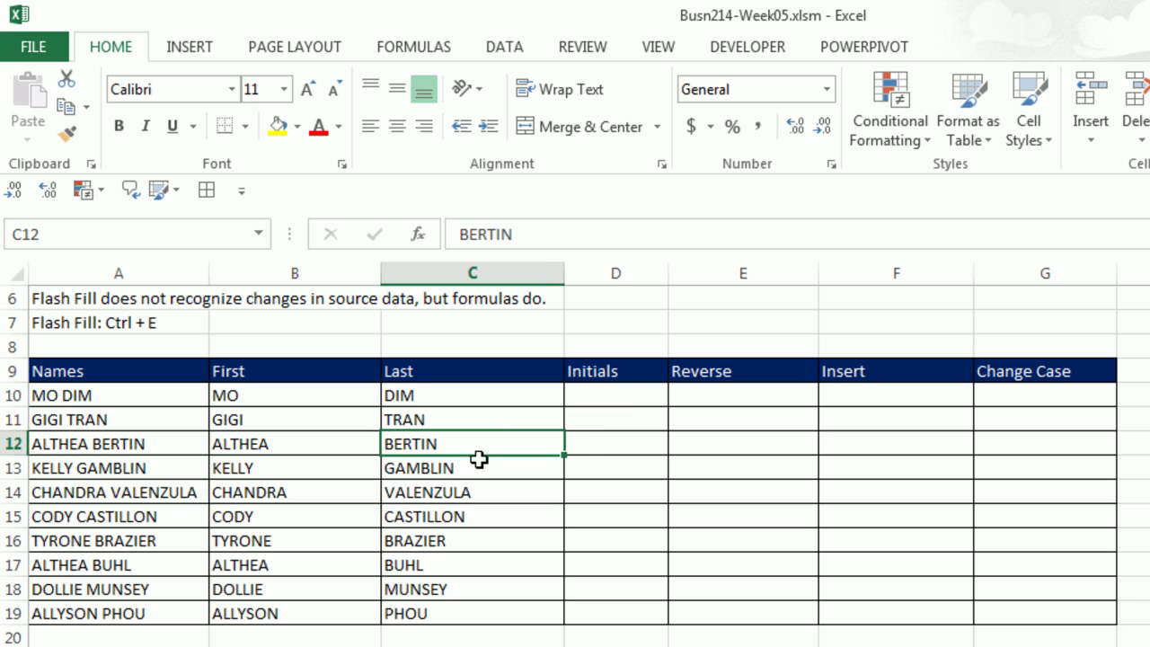
# Enter initials examples M D and G T, then Flash Fill the rest with Ctrl+E.
pyautogui.click(616, 395)
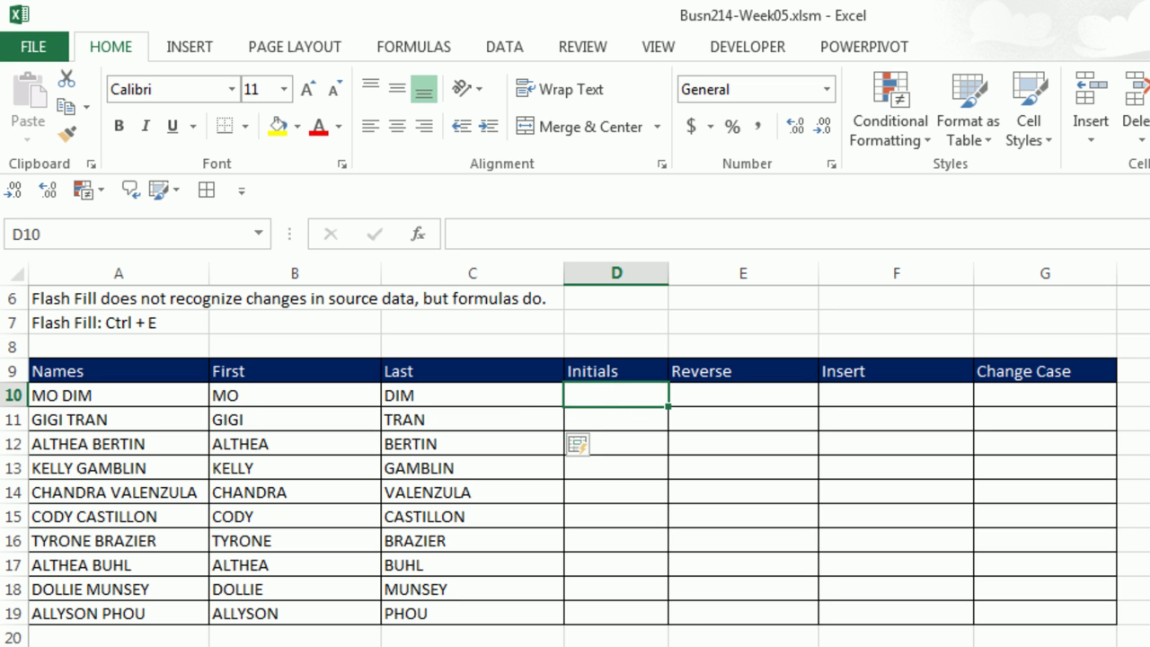
pyautogui.write('M')
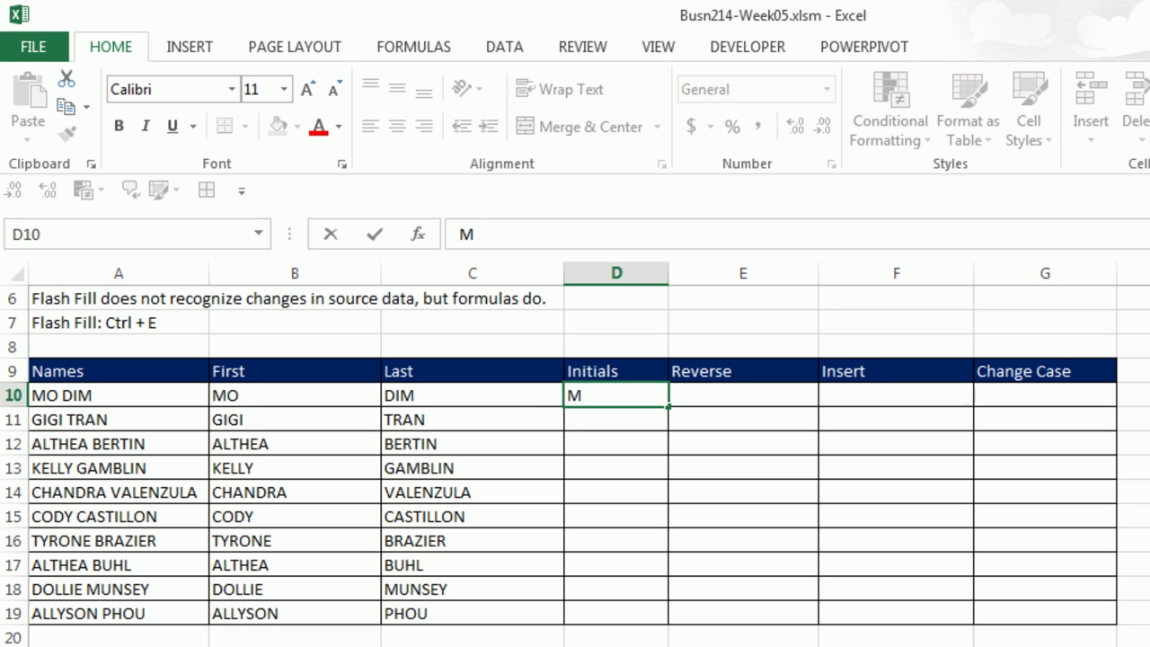
pyautogui.write(' D')
pyautogui.press('Return')
pyautogui.write('G TR')
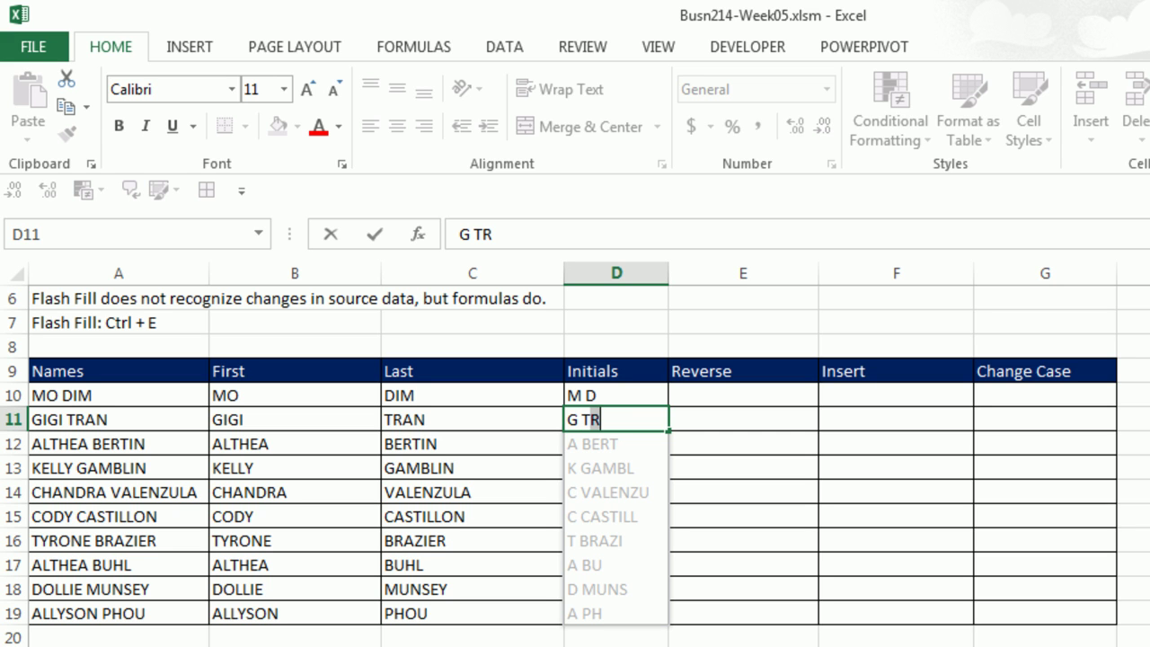
pyautogui.press('BackSpace')
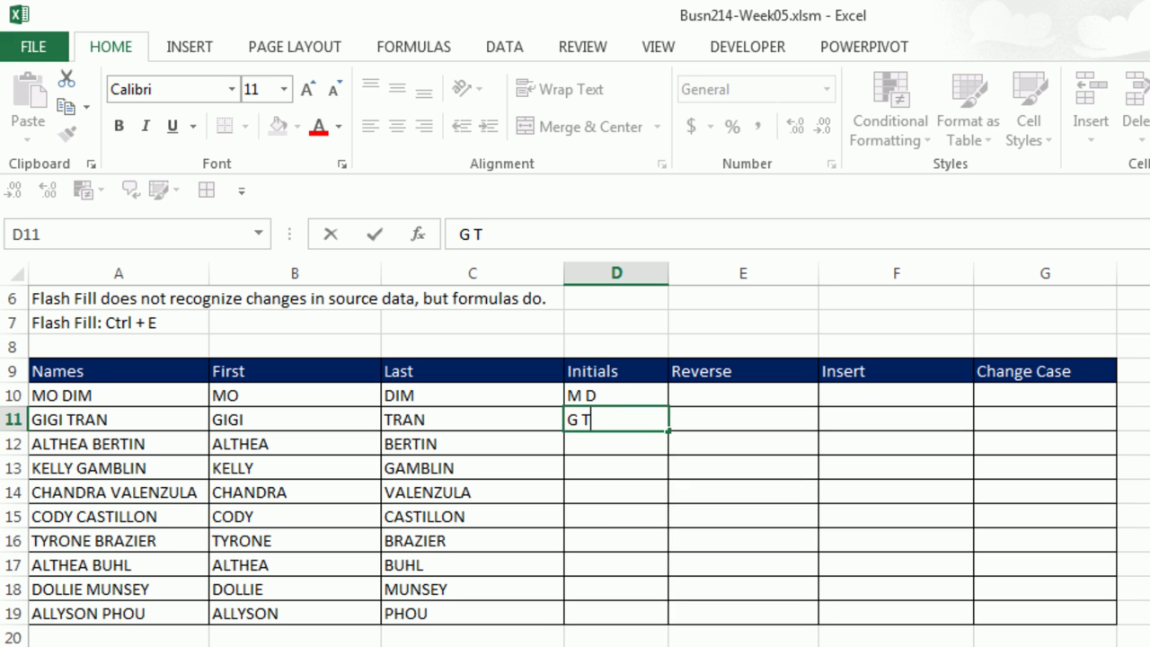
pyautogui.press('Return')
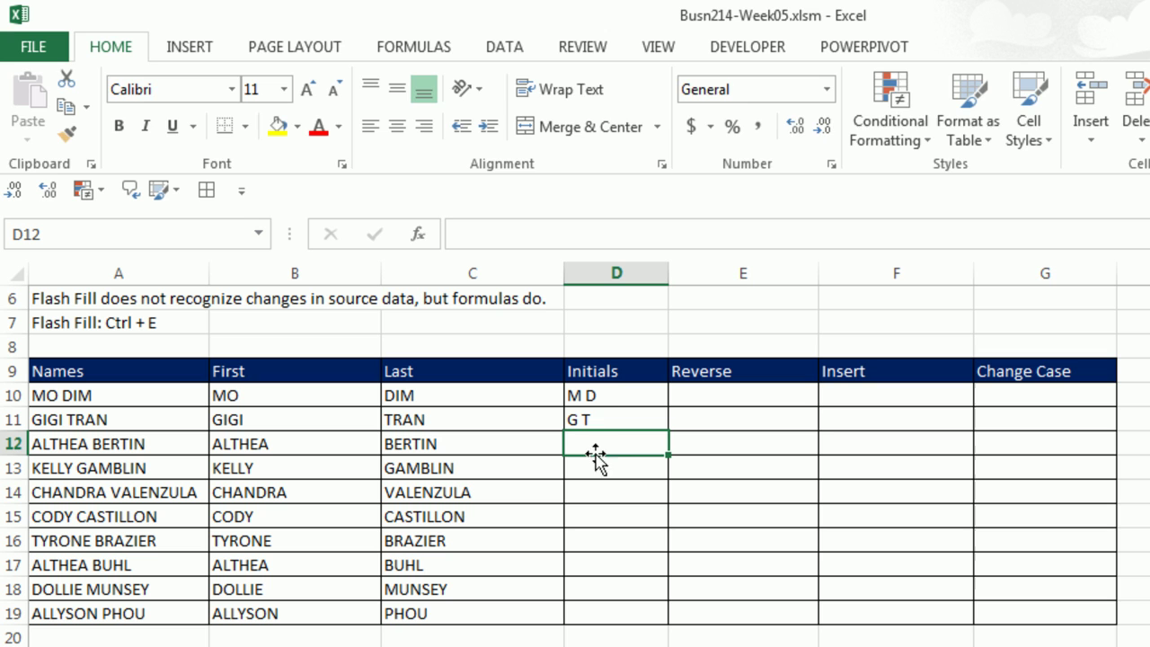
pyautogui.click(519, 45)
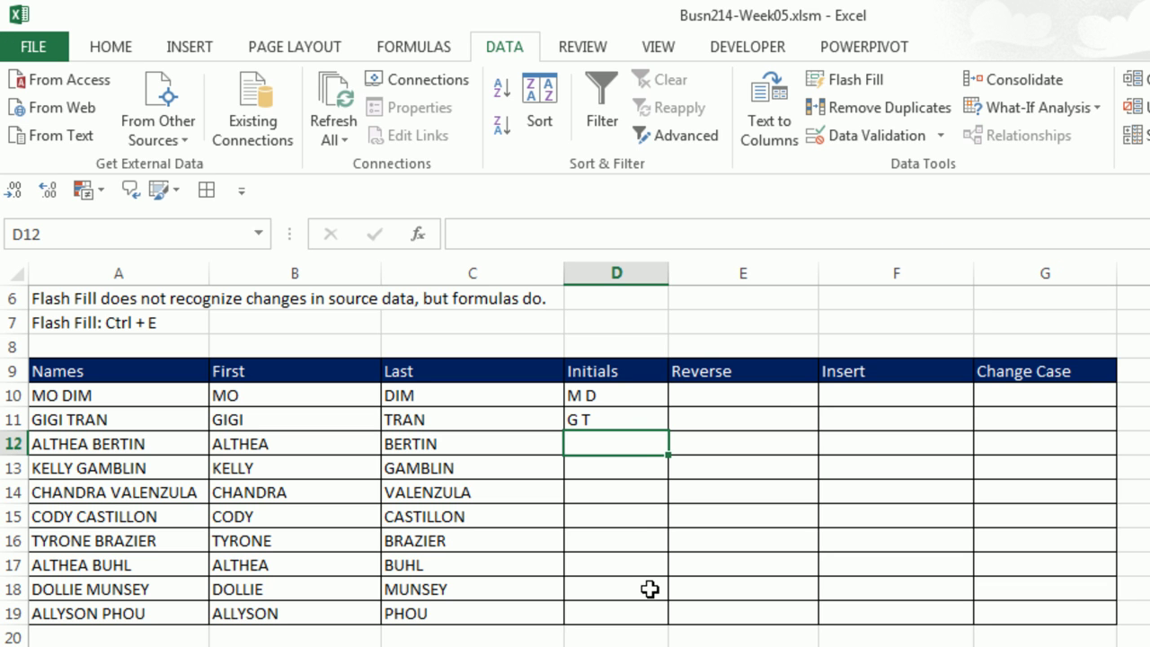
pyautogui.hotkey('ctrl', 'e')
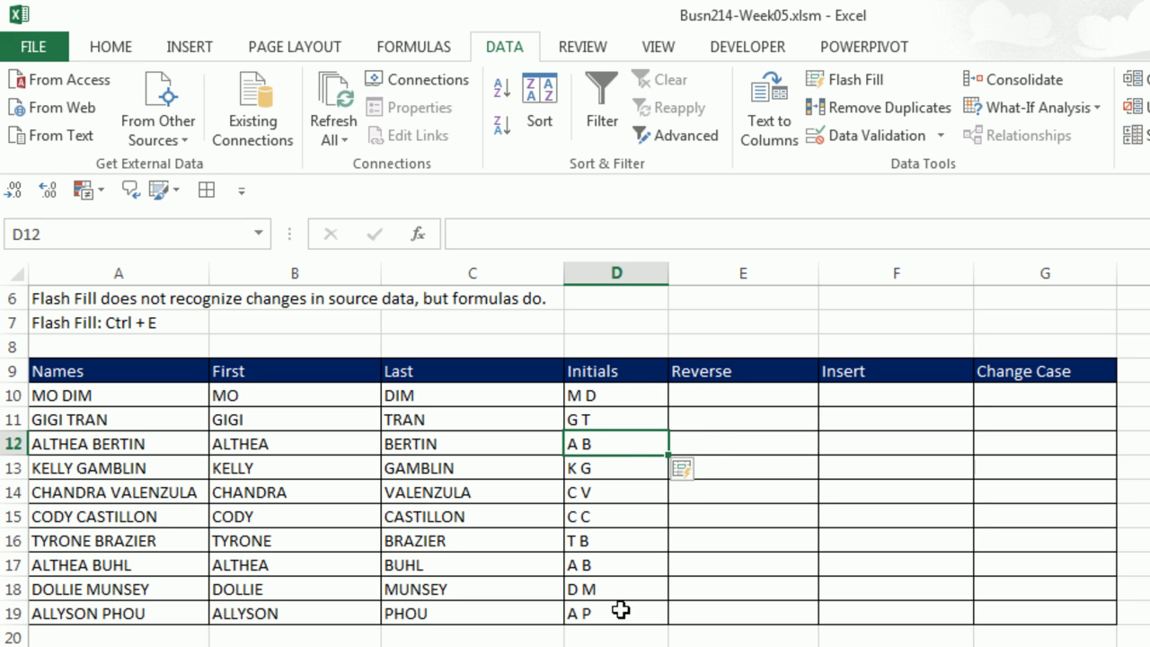
pyautogui.click(694, 393)
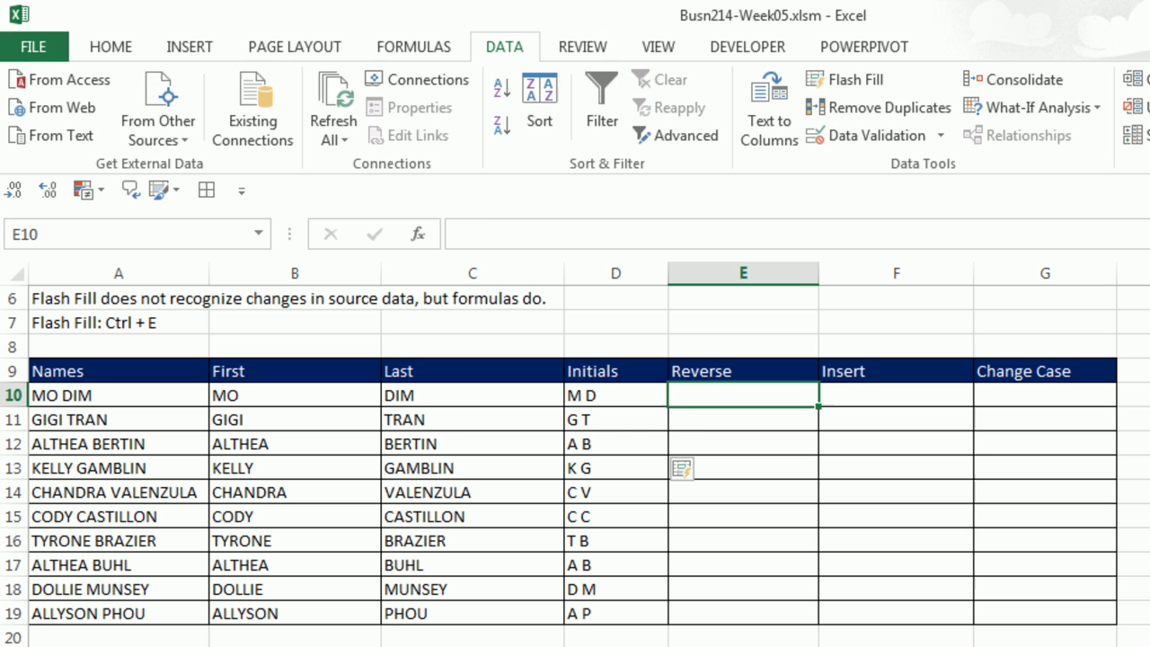
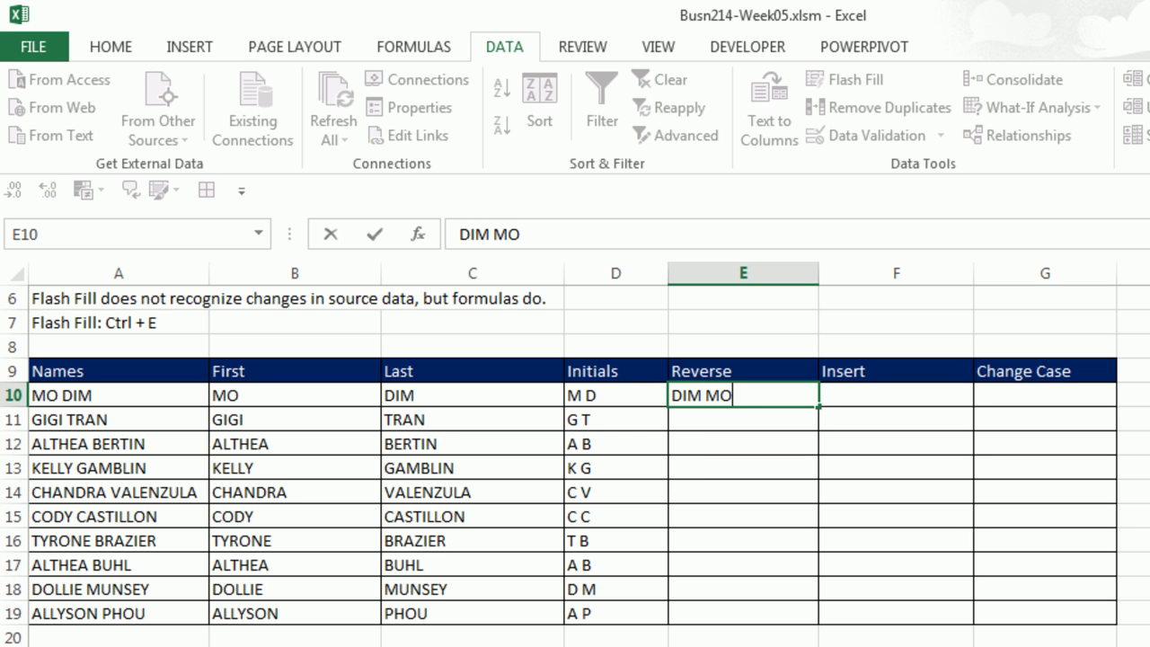
pyautogui.press('Return')
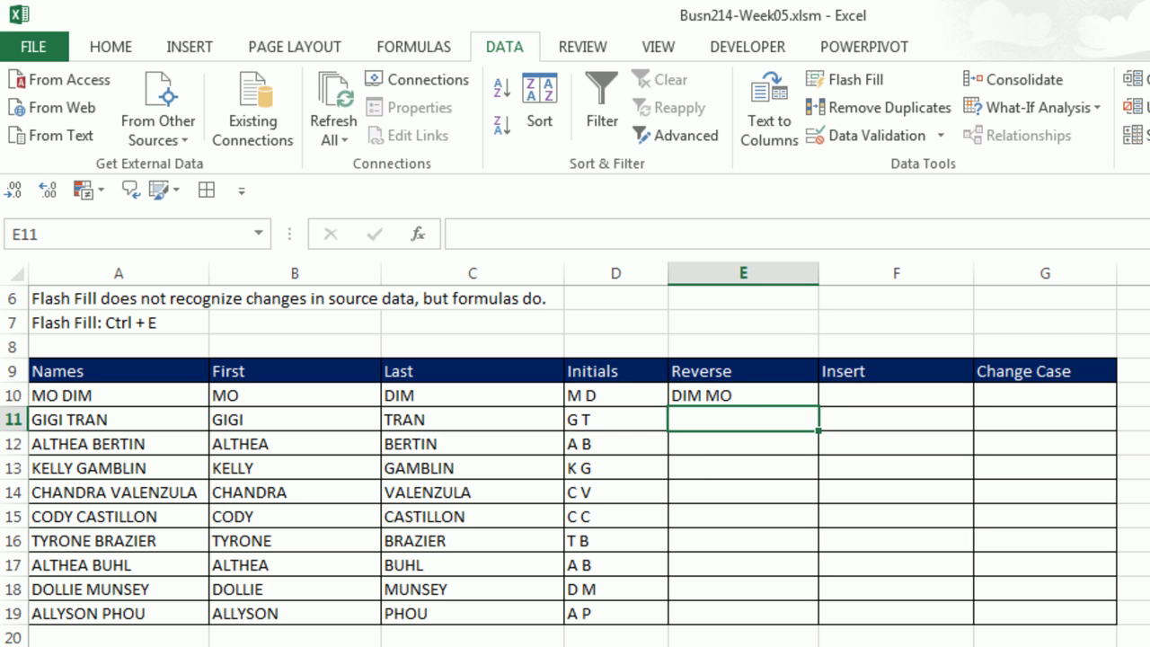
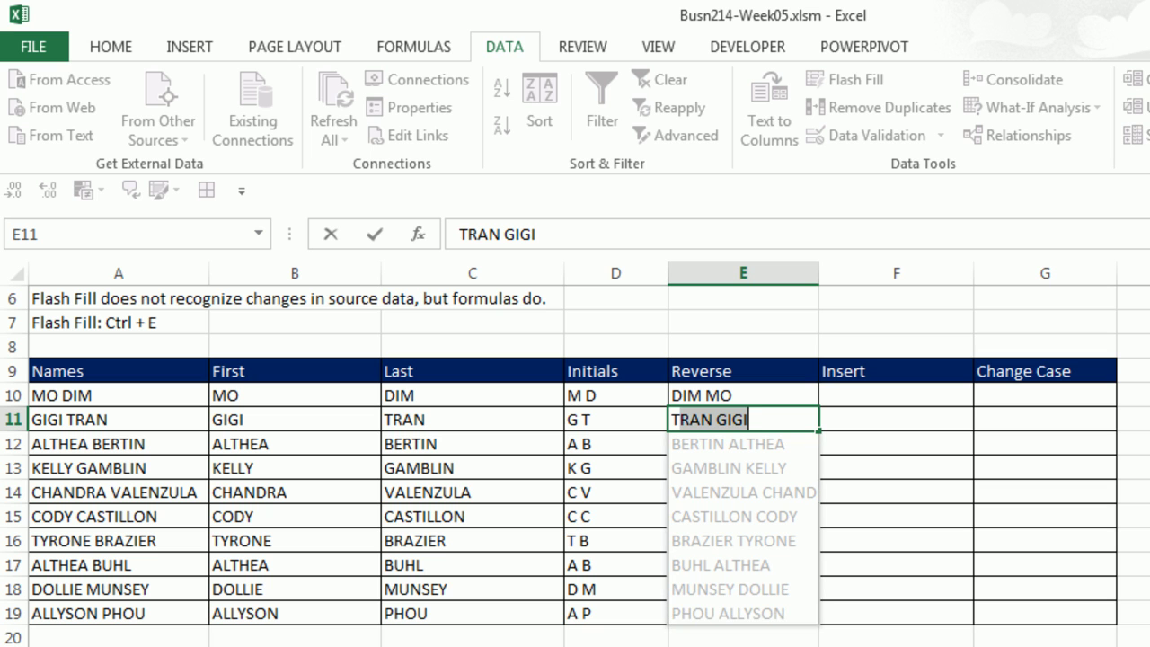
pyautogui.press('Return')
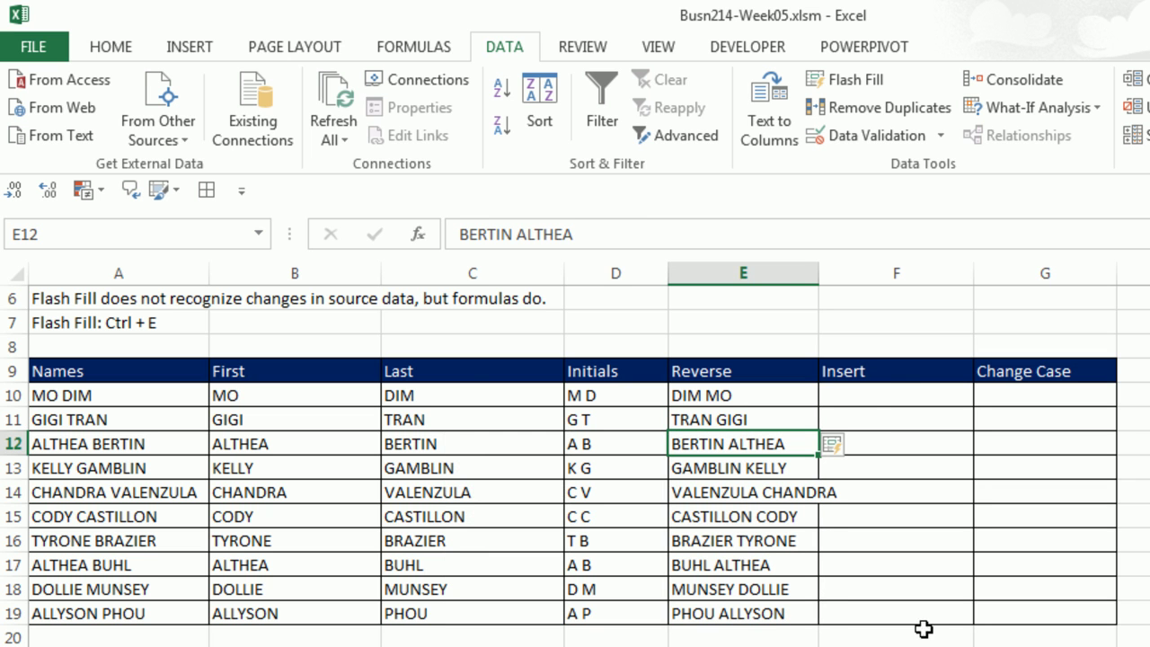
pyautogui.click(881, 392)
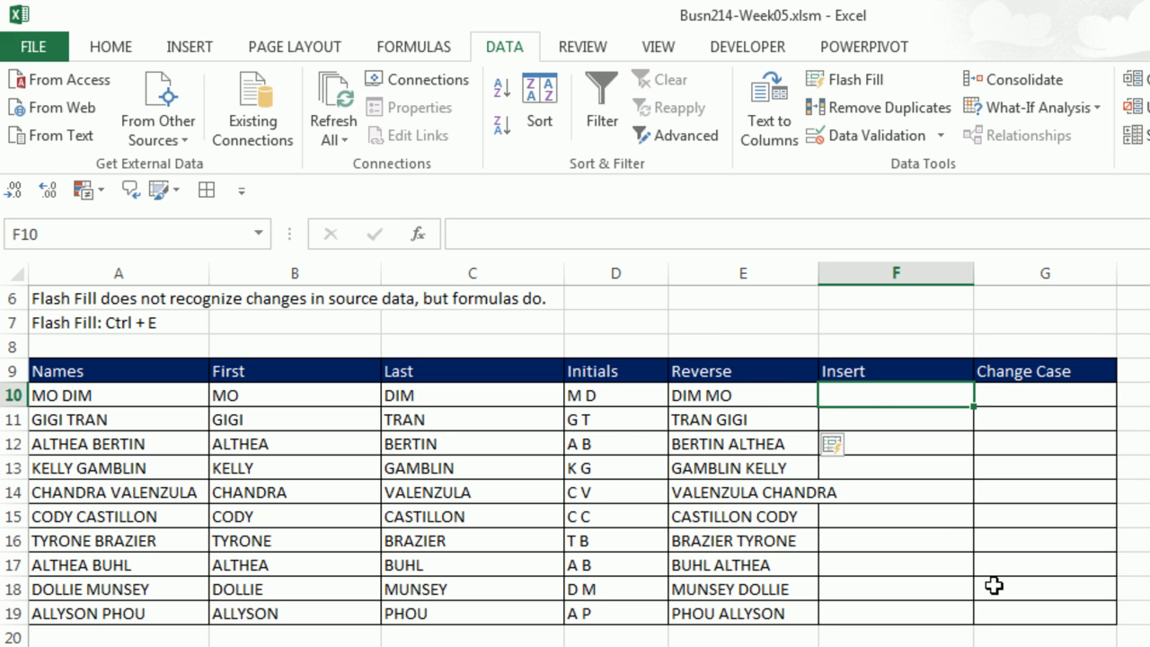
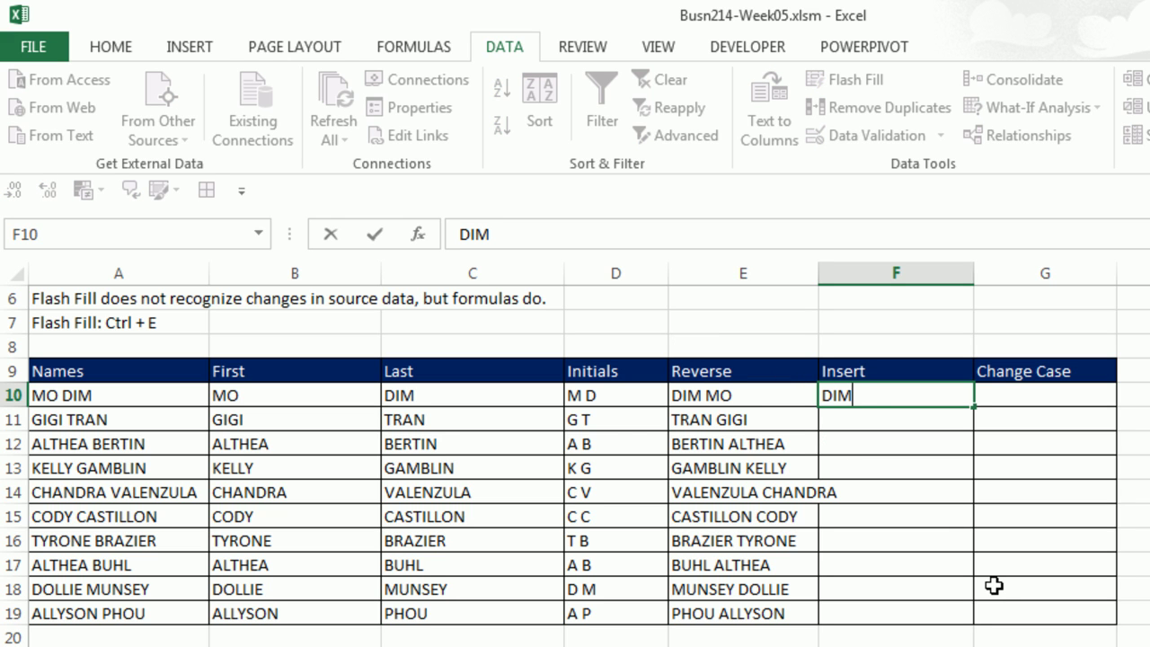
pyautogui.press('Return')
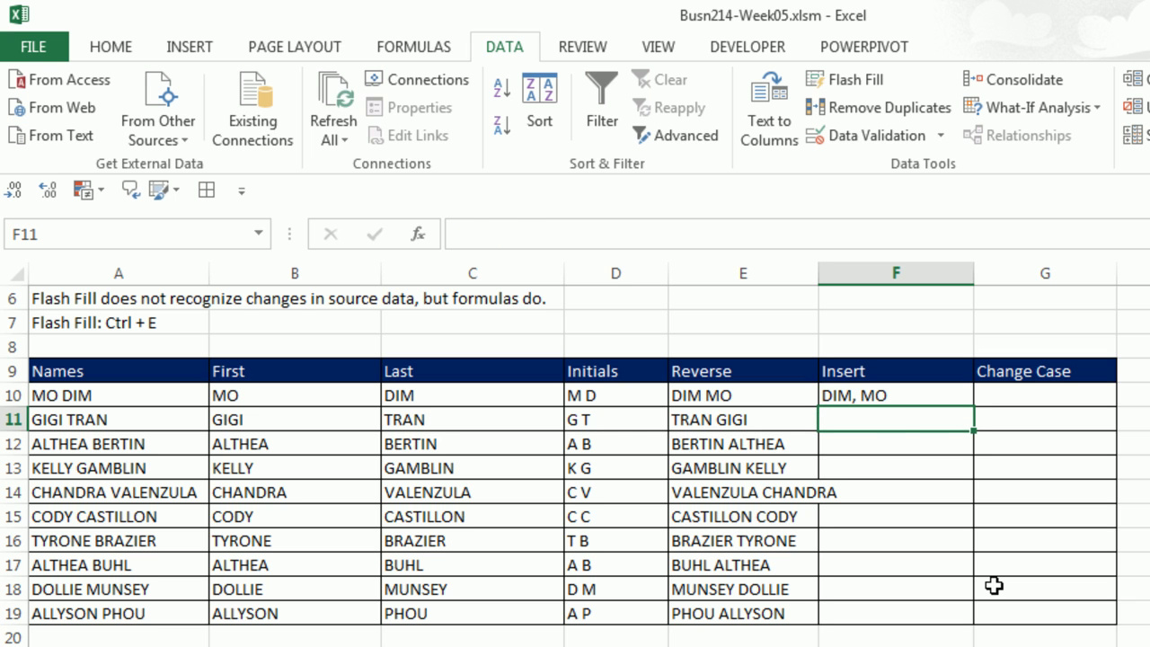
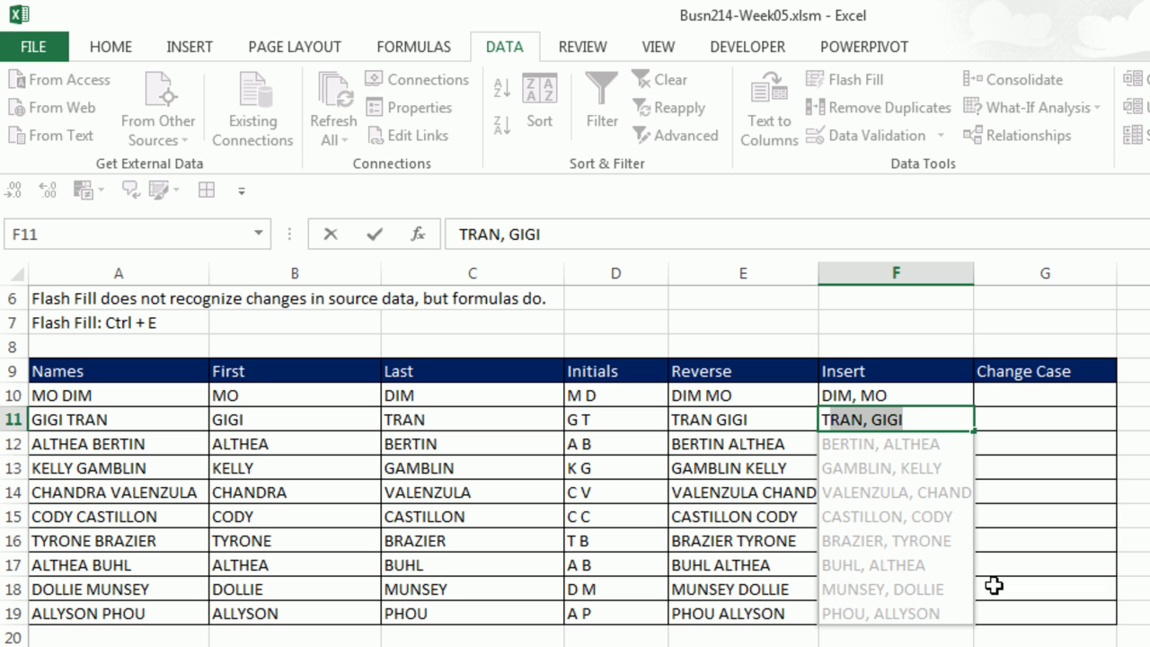
pyautogui.press('Return')
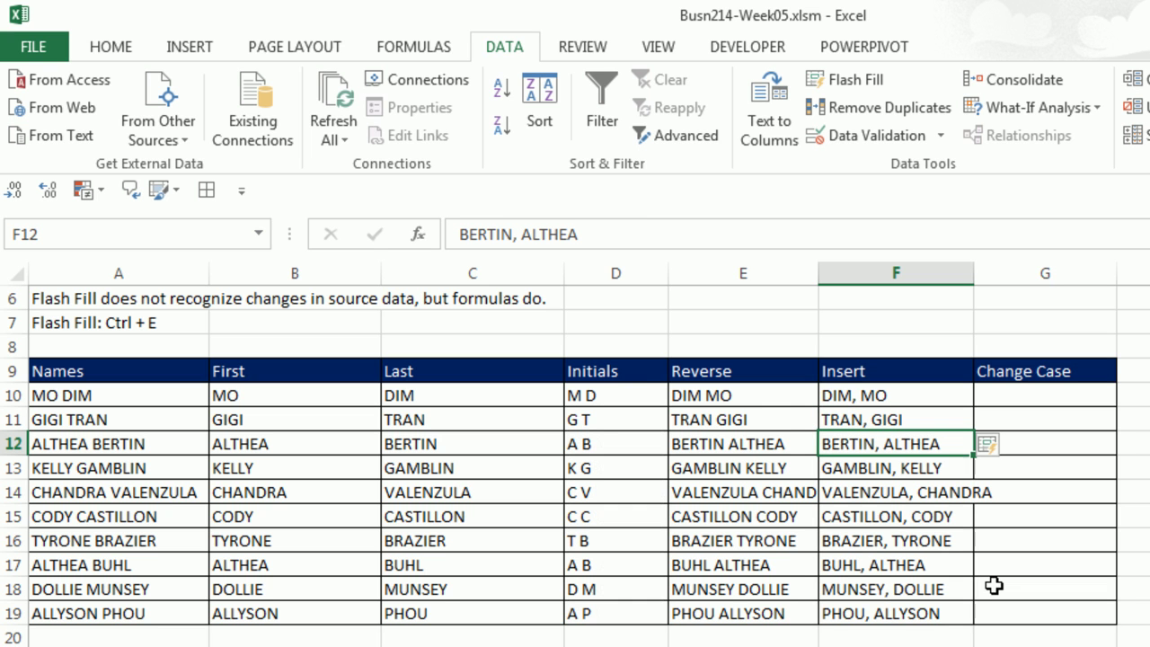
pyautogui.click(1038, 396)
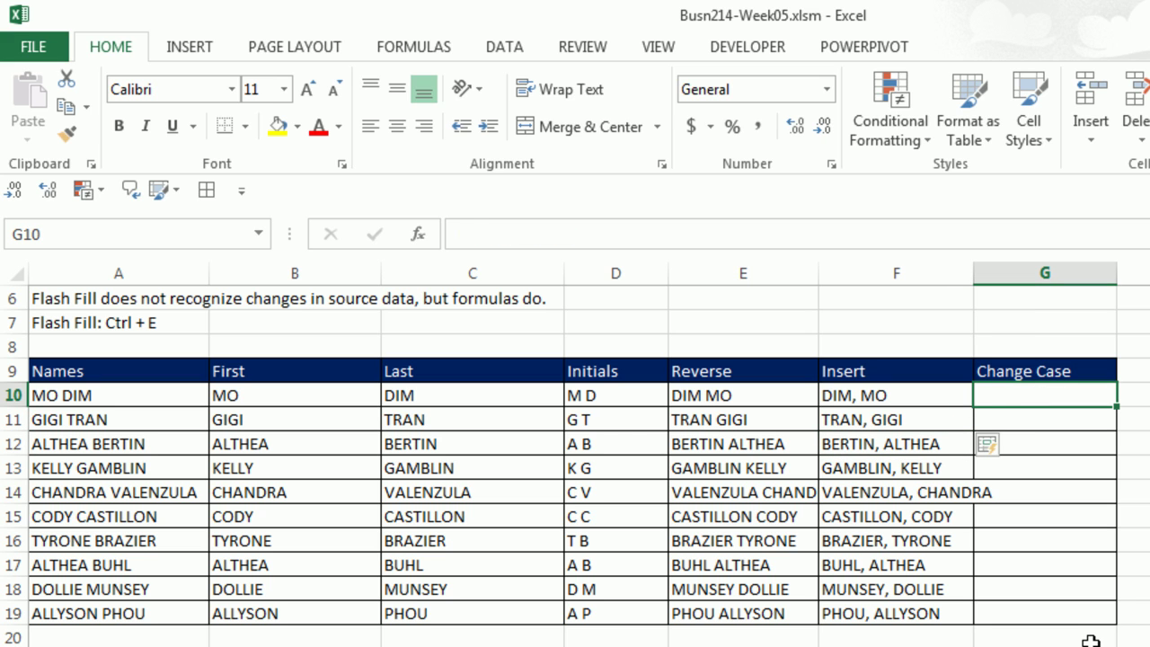
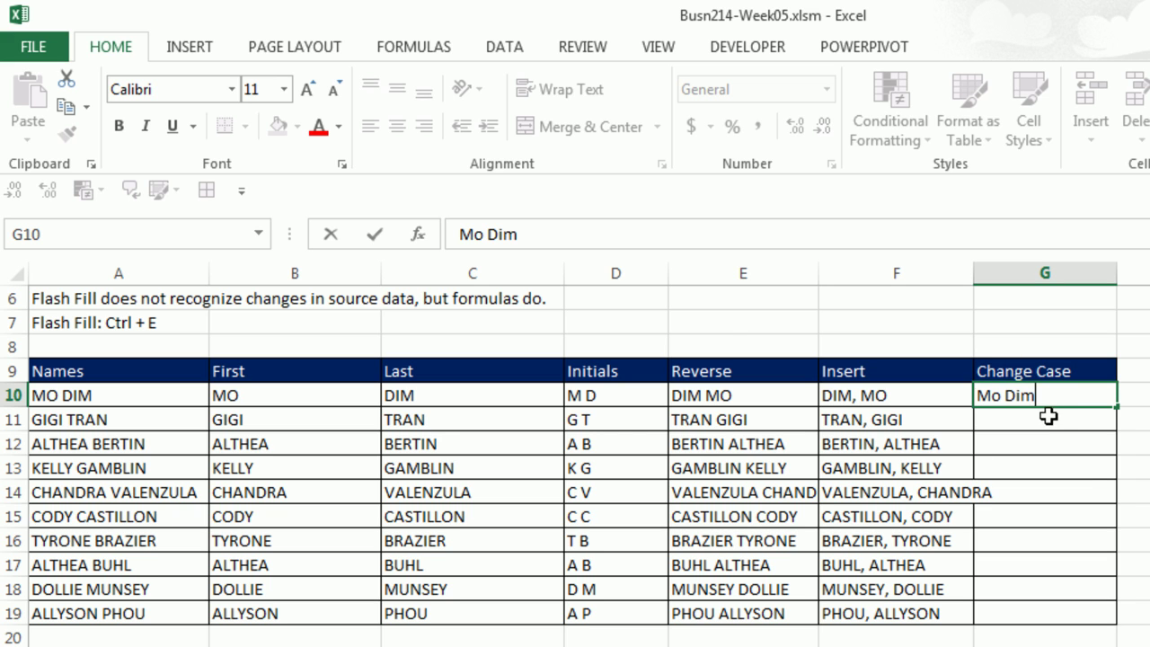
pyautogui.press('Return')
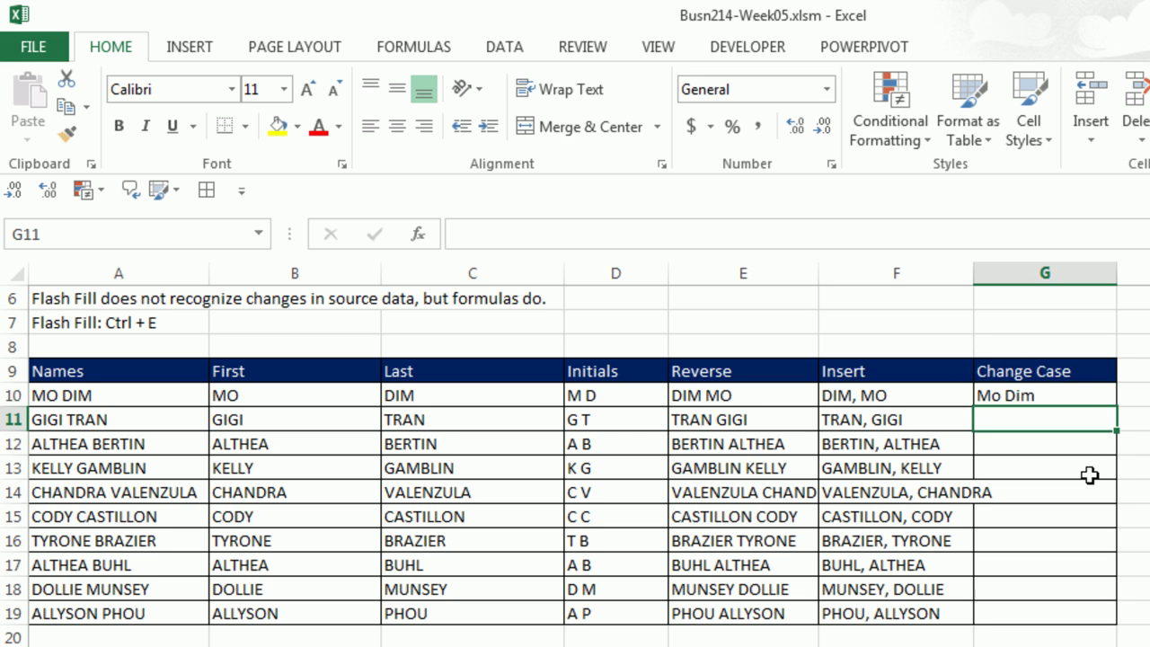
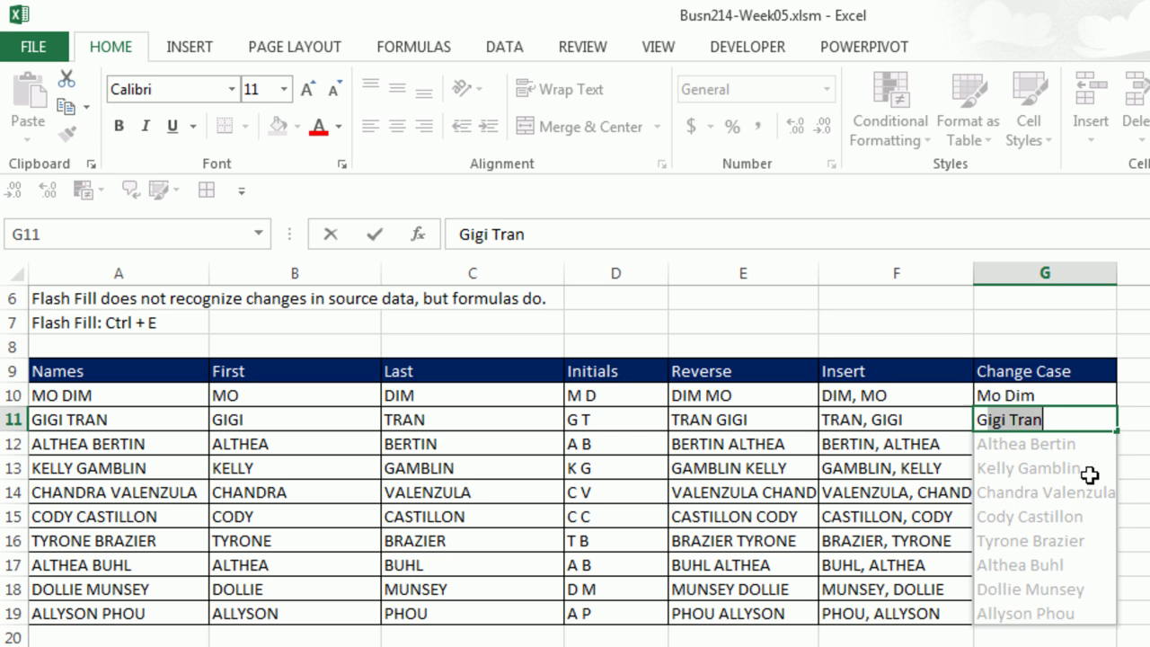
pyautogui.press('Return')
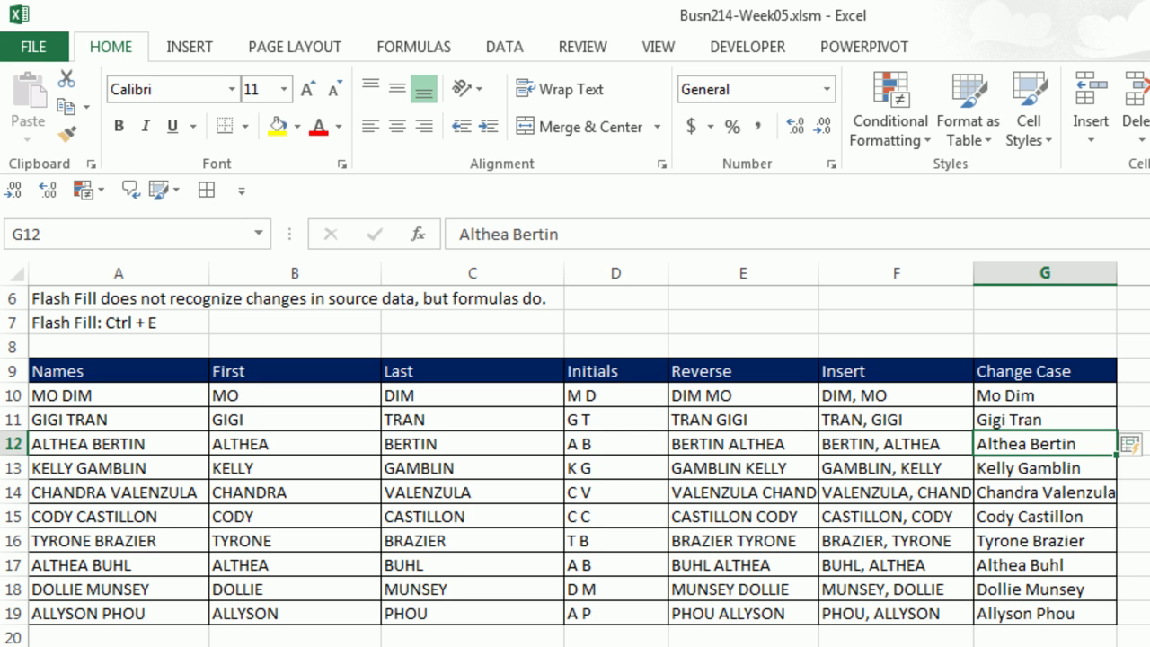
pyautogui.scroll(-3, 575, 467)
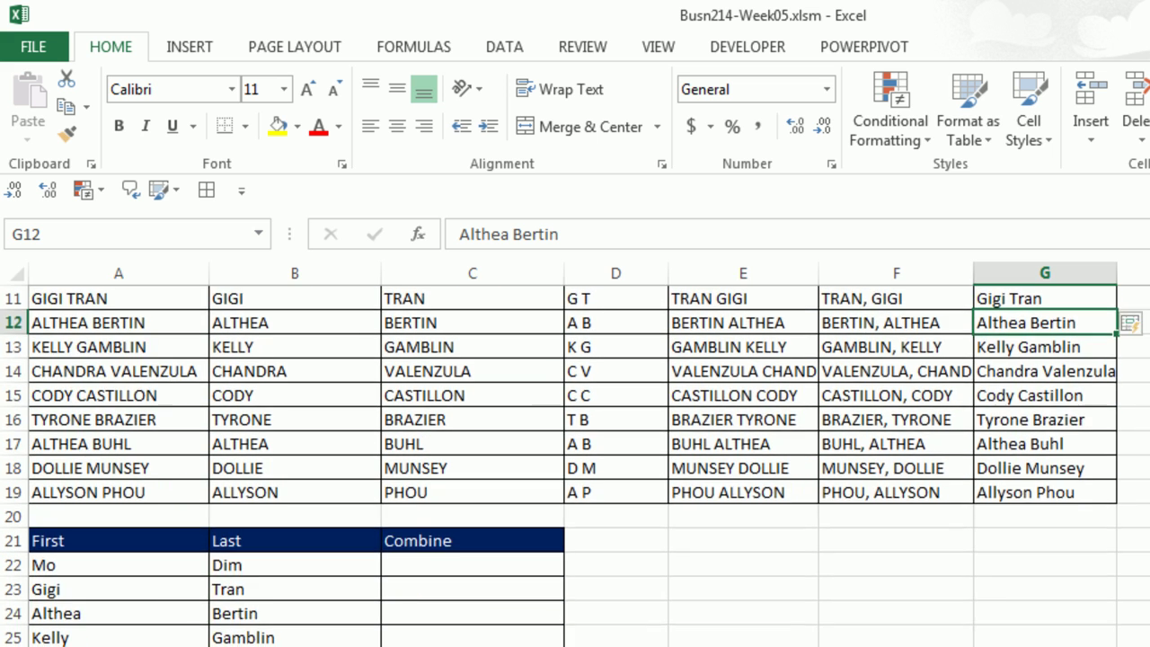
pyautogui.scroll(-2, 777, 513)
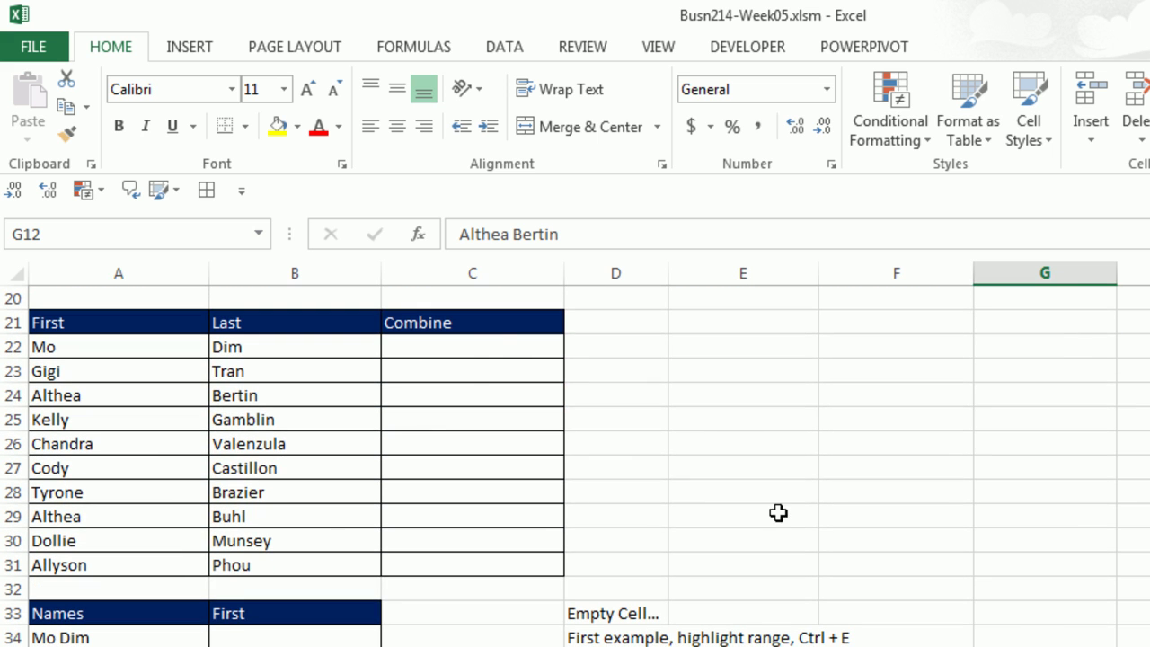
pyautogui.click(472, 352)
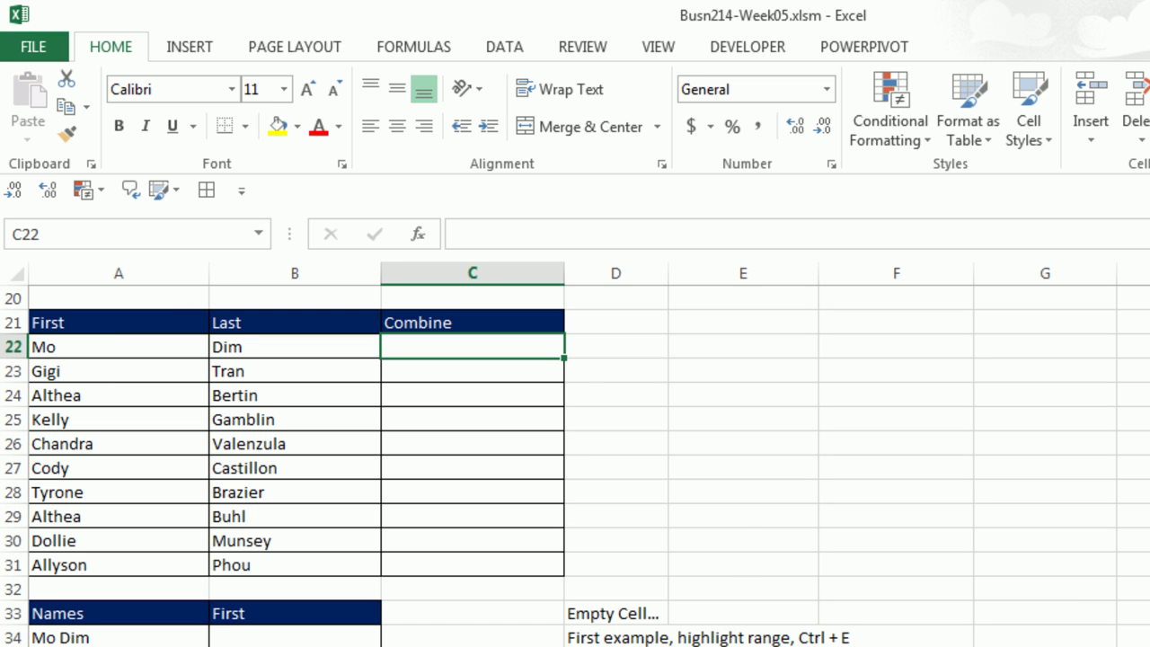
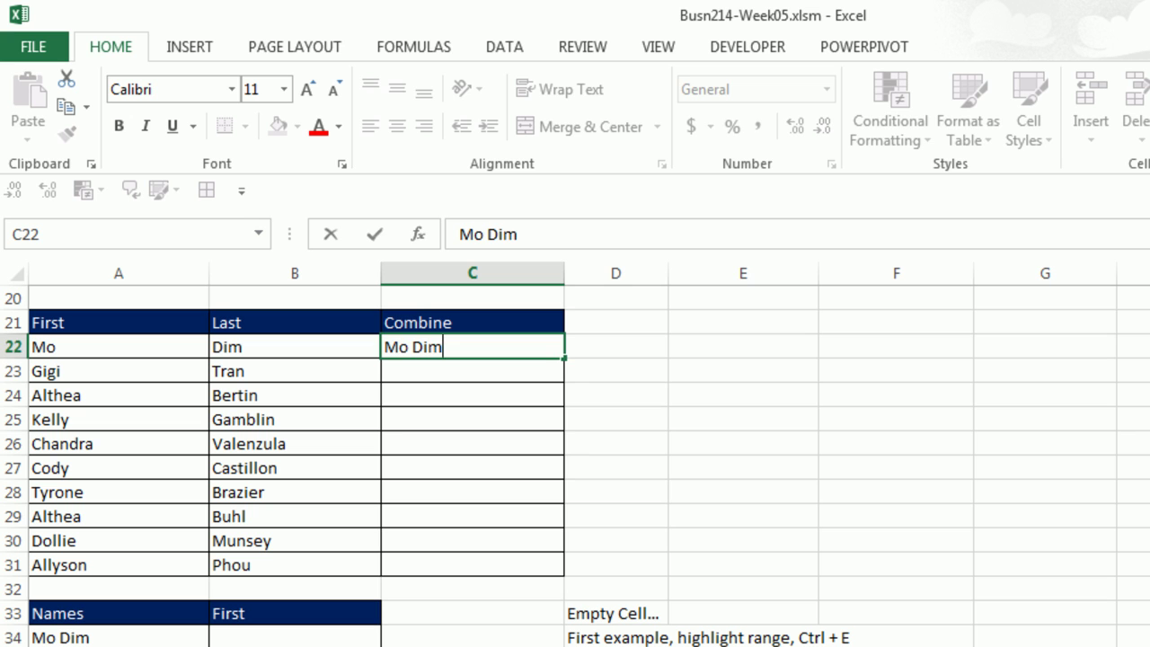
pyautogui.press('Return')
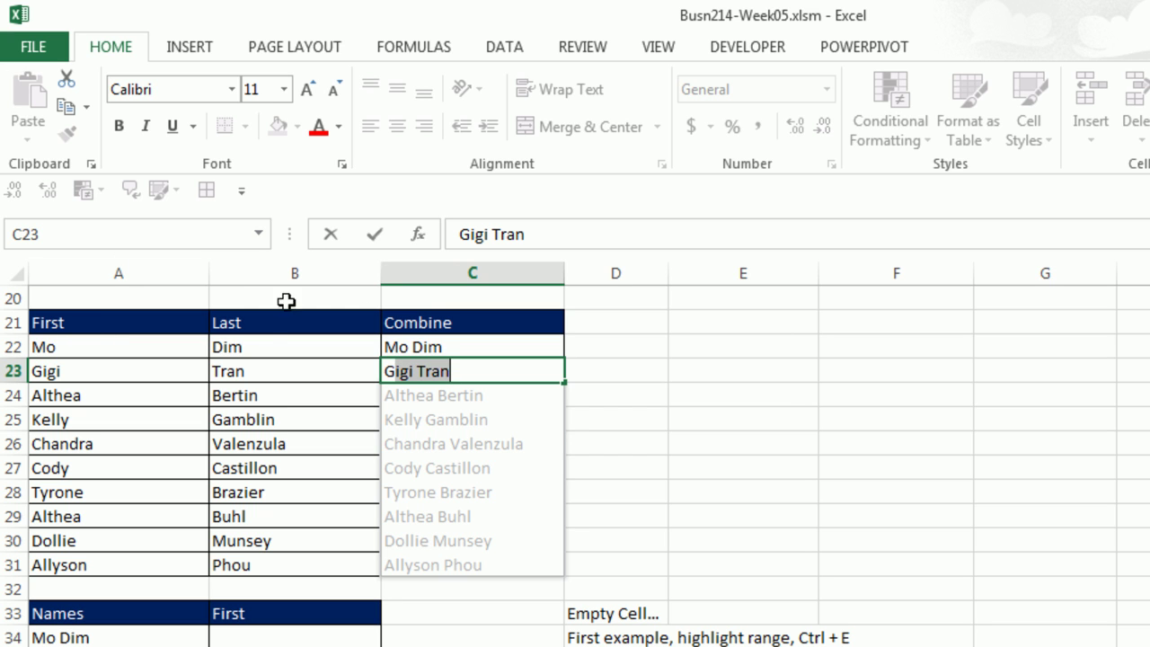
pyautogui.press('Return')
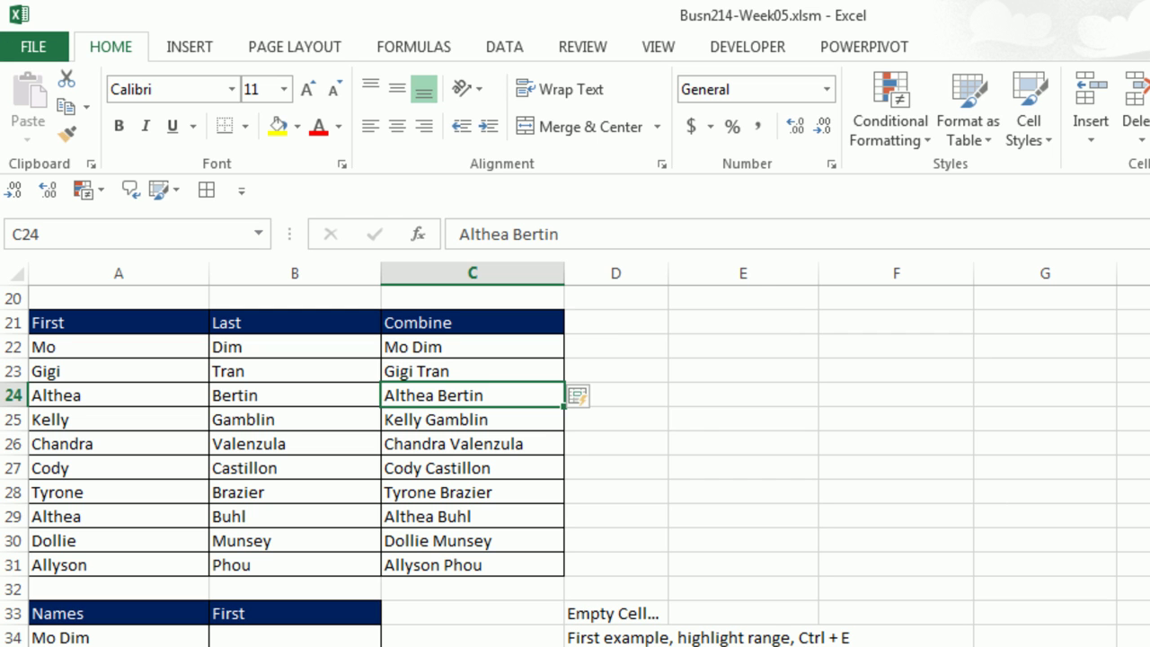
# Try a first-name Flash Fill from B34, then clear the B34:B35 results.
pyautogui.scroll(-3, 575, 465)
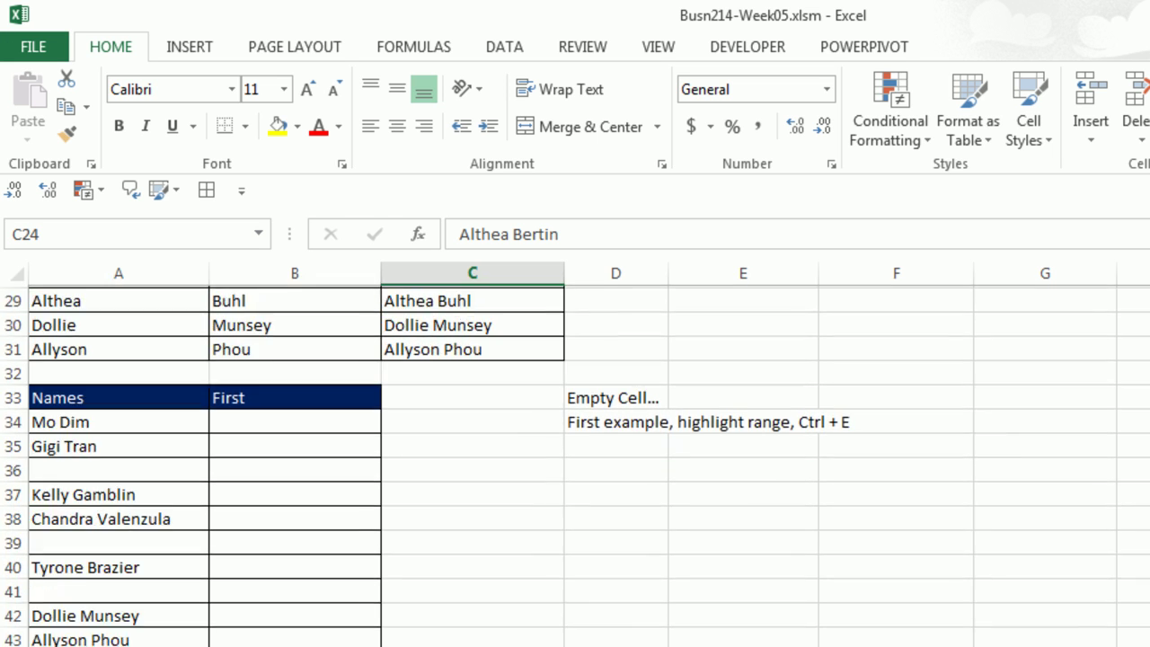
pyautogui.scroll(-1, 575, 466)
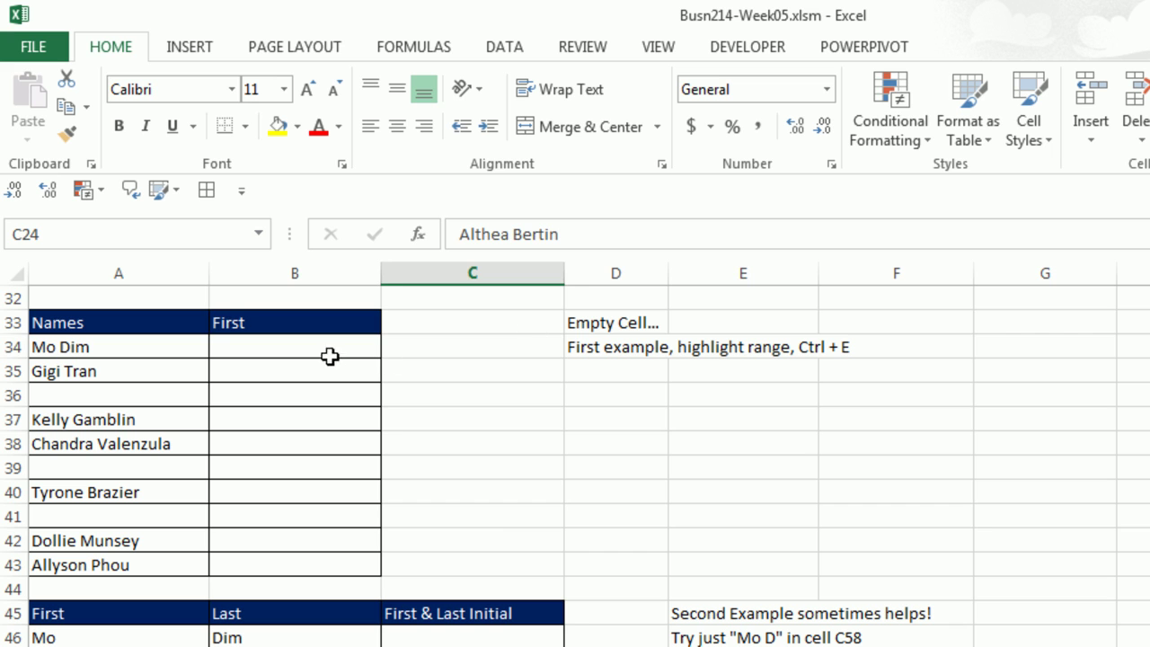
pyautogui.click(326, 352)
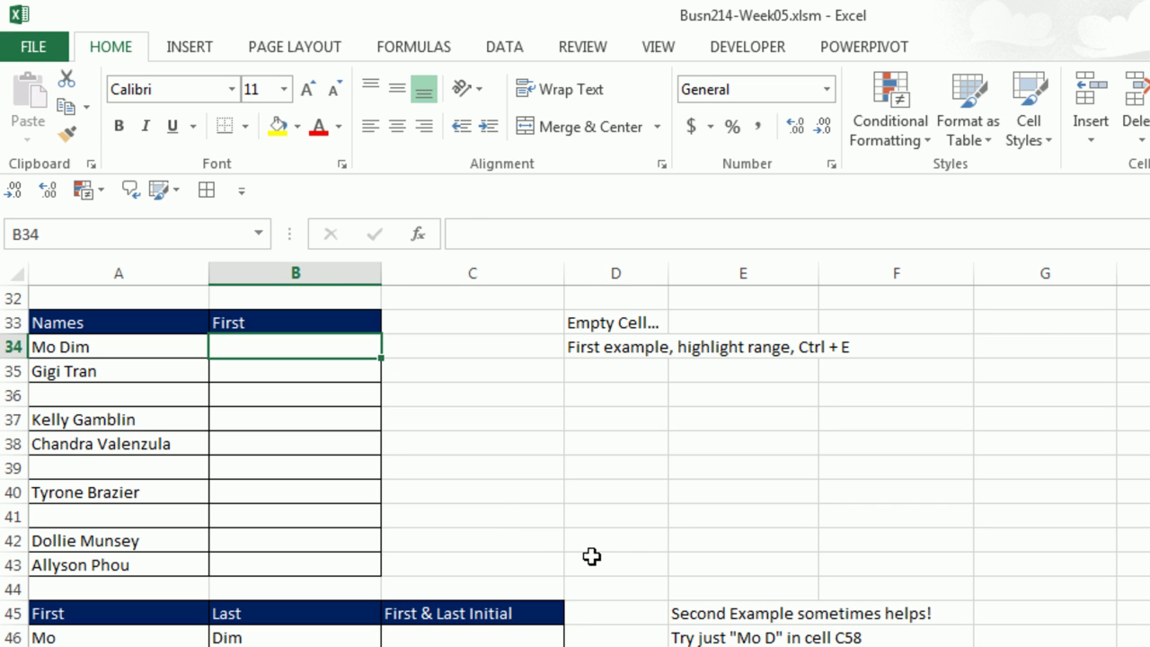
pyautogui.write('Mo')
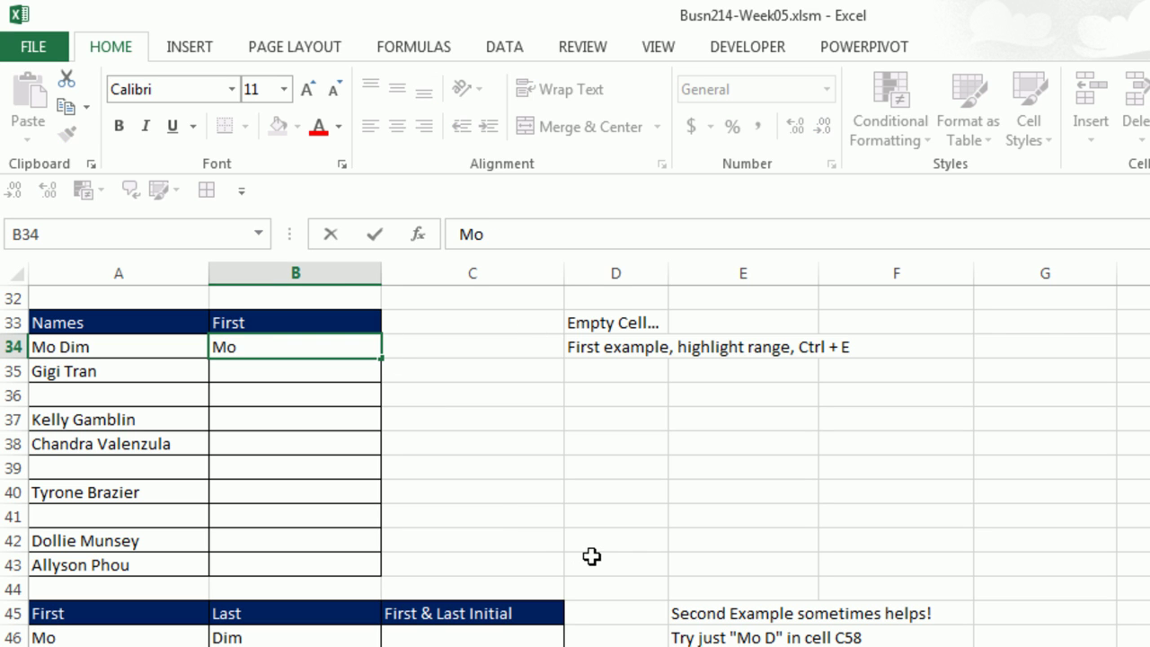
pyautogui.press('Return')
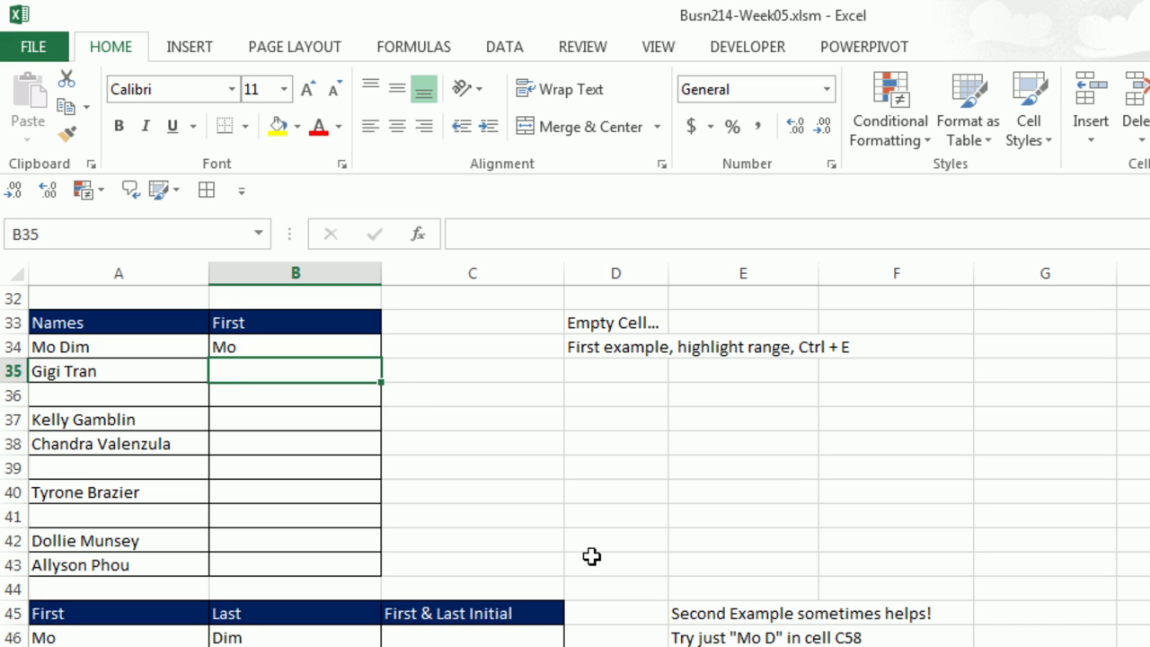
pyautogui.hotkey('ctrl', 'e')
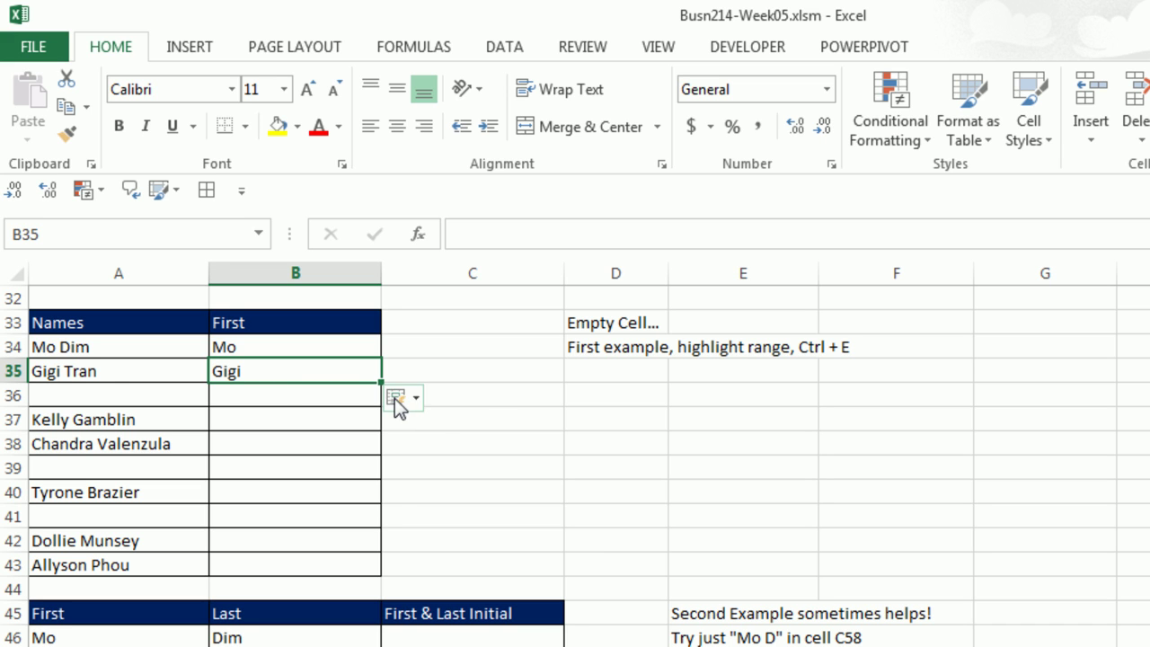
pyautogui.click(275, 373)
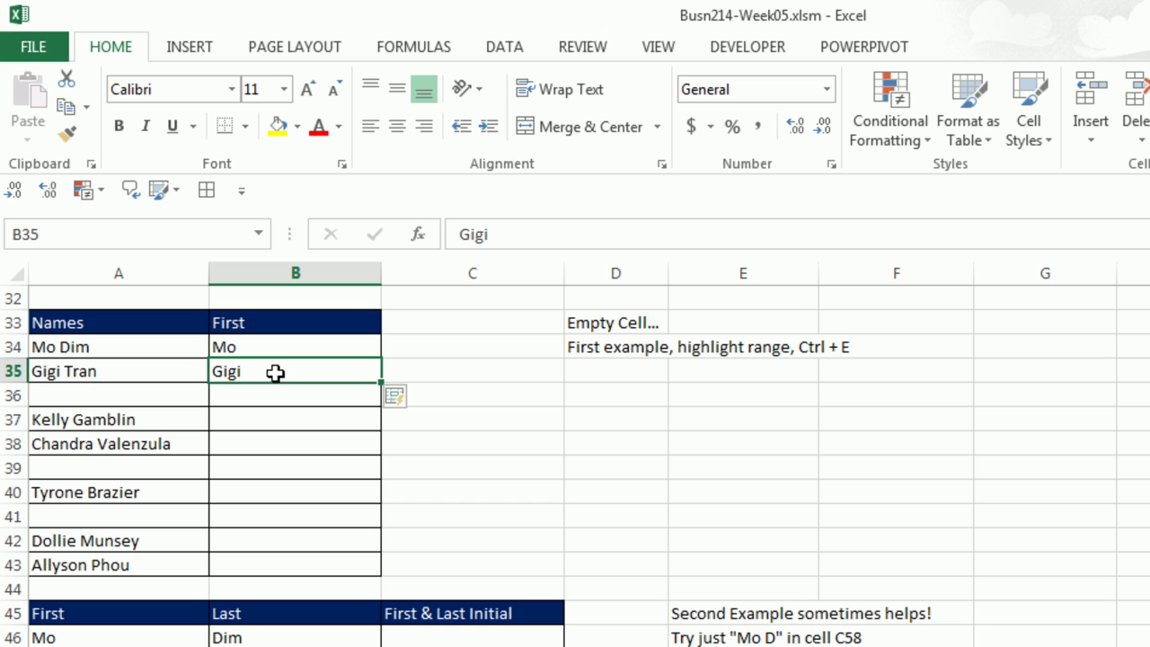
pyautogui.moveTo(272, 347); pyautogui.dragTo(278, 367)
pyautogui.press('Delete')
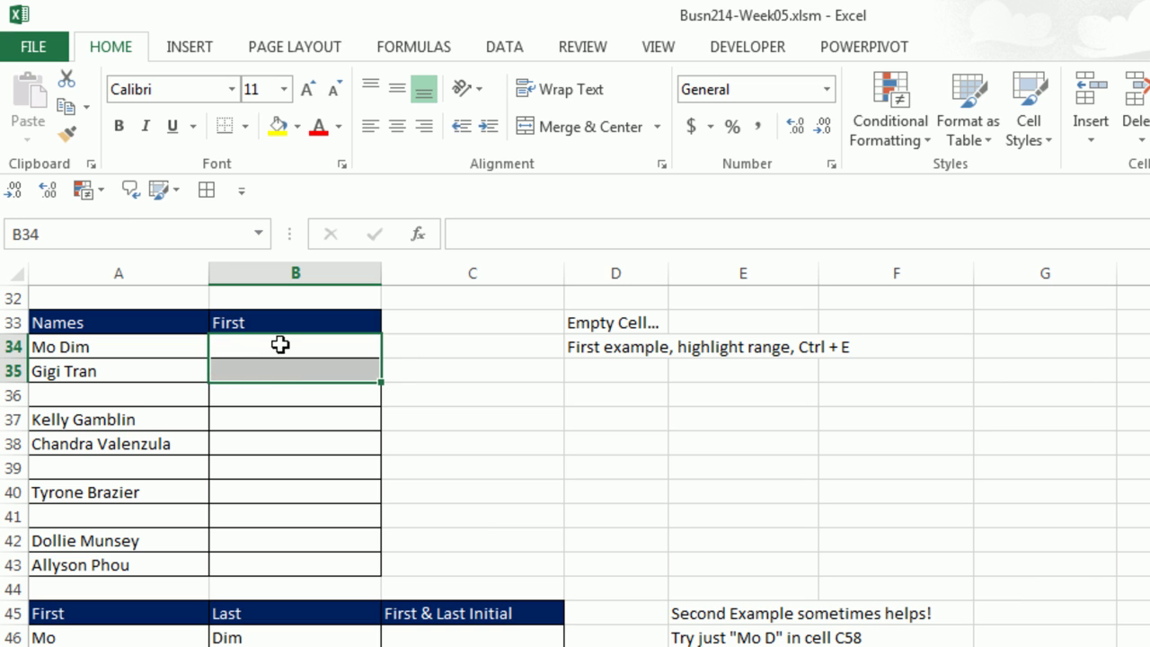
# Re-enter Mo in B34 and Flash Fill first names across B34:B43.
pyautogui.click(279, 344)
pyautogui.write('Mo')
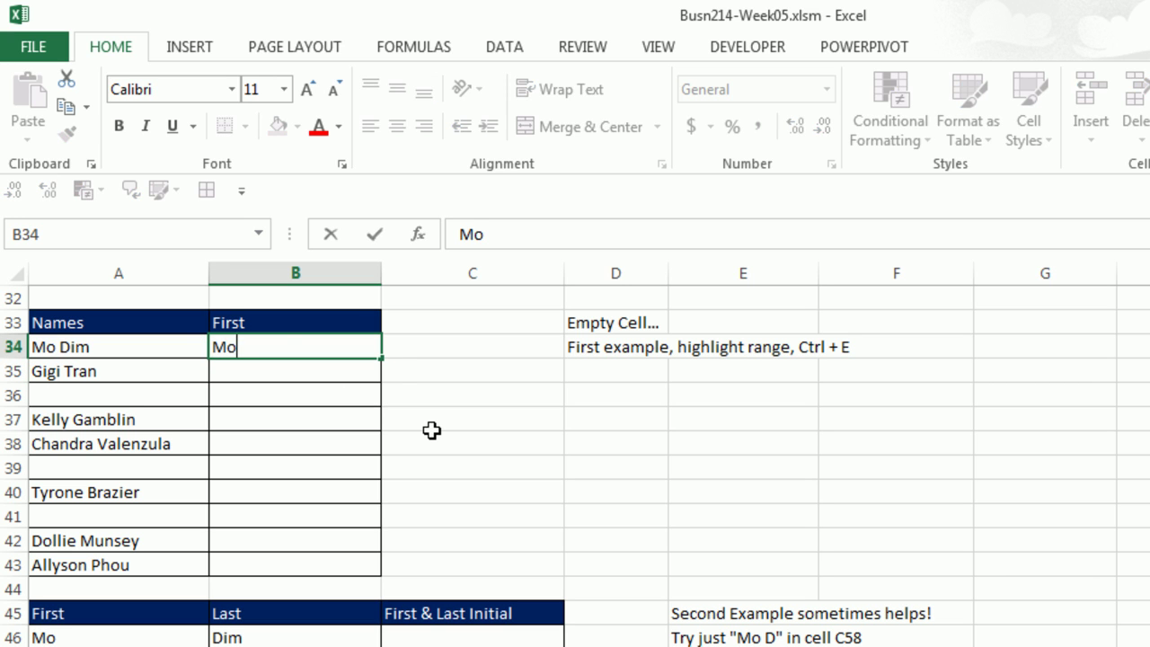
pyautogui.press('Return')
pyautogui.moveTo(241, 350); pyautogui.dragTo(291, 553)
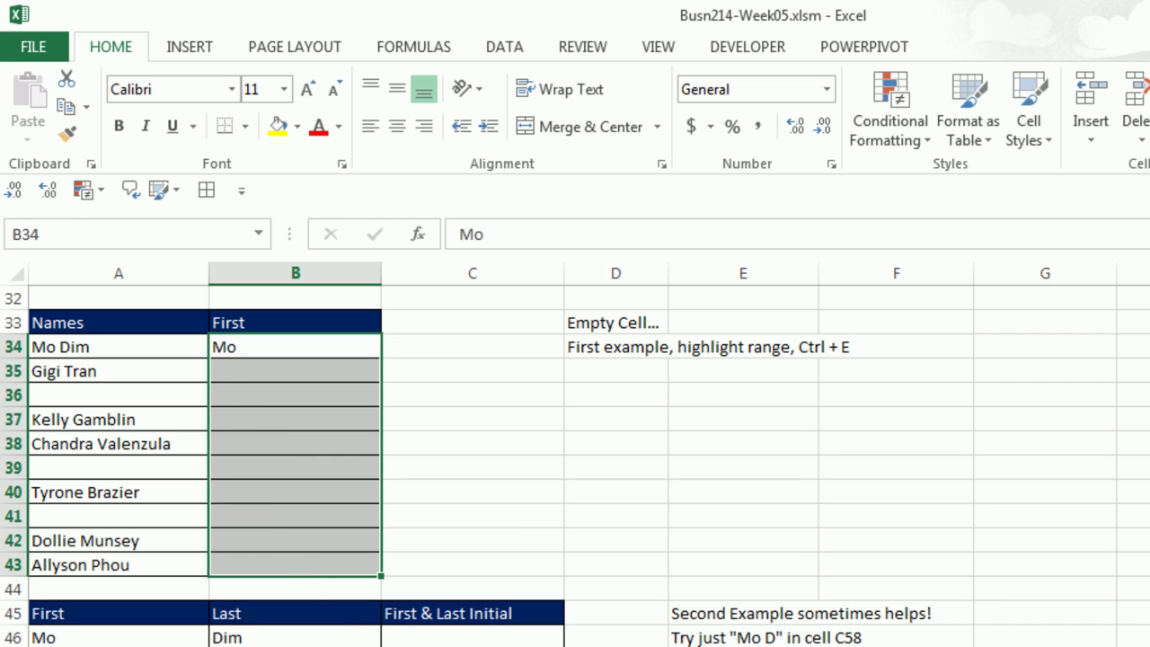
pyautogui.hotkey('ctrl', 'e')
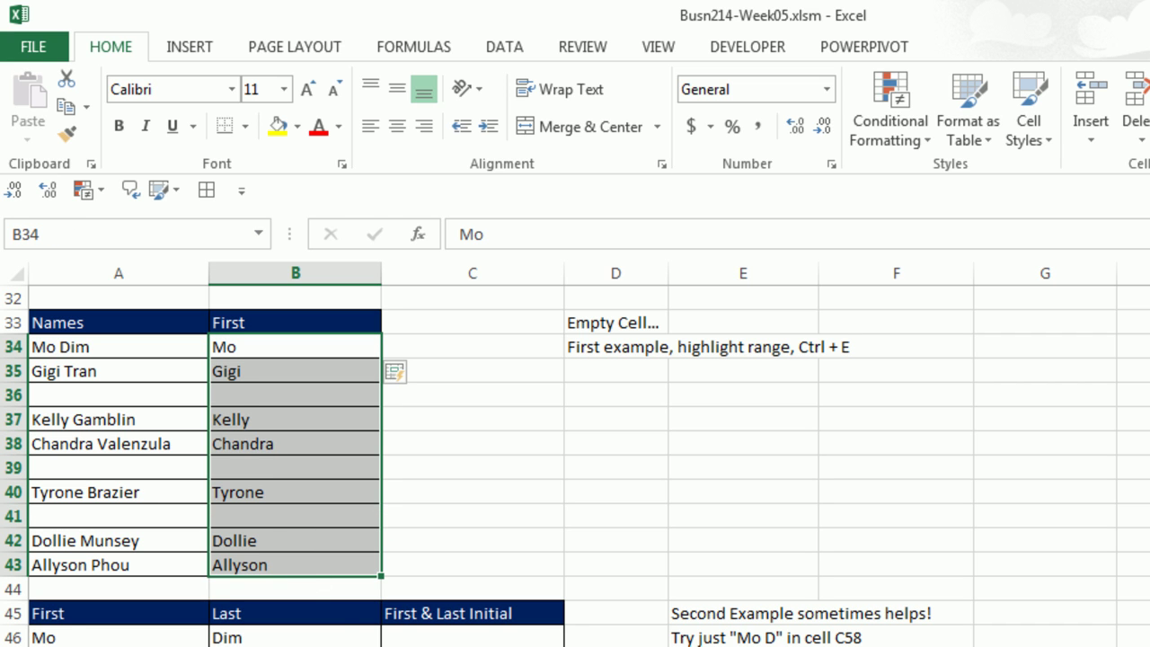
# Flash Fill C46:C55 from the example Mo D, then delete those results.
pyautogui.scroll(-4, 518, 612)
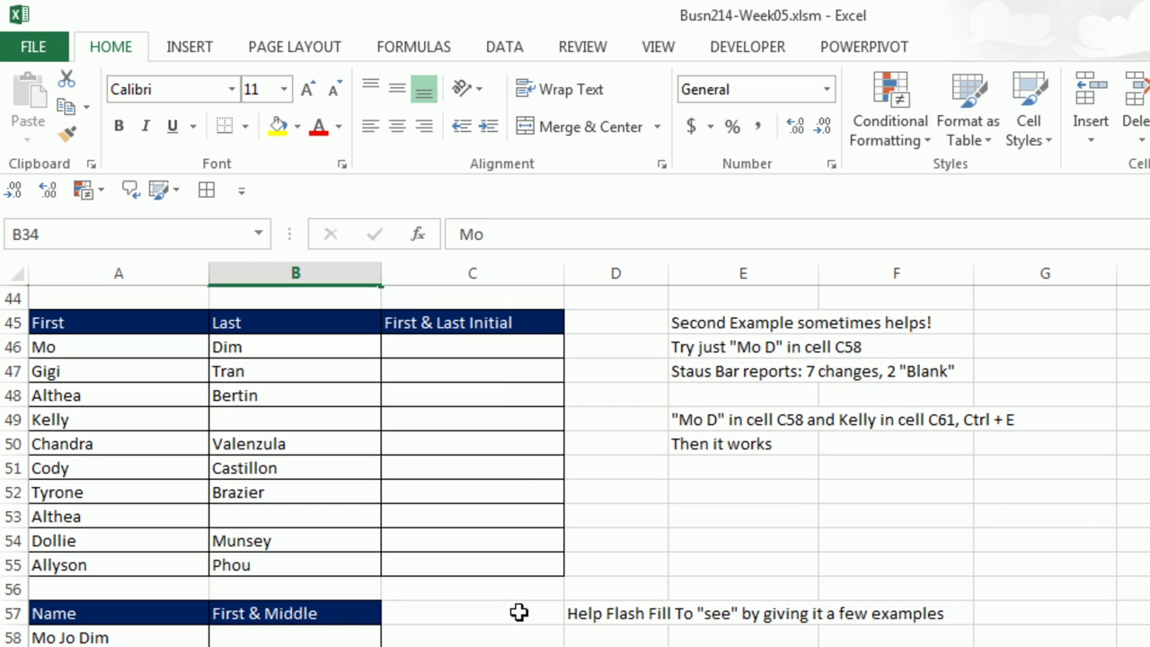
pyautogui.click(462, 344)
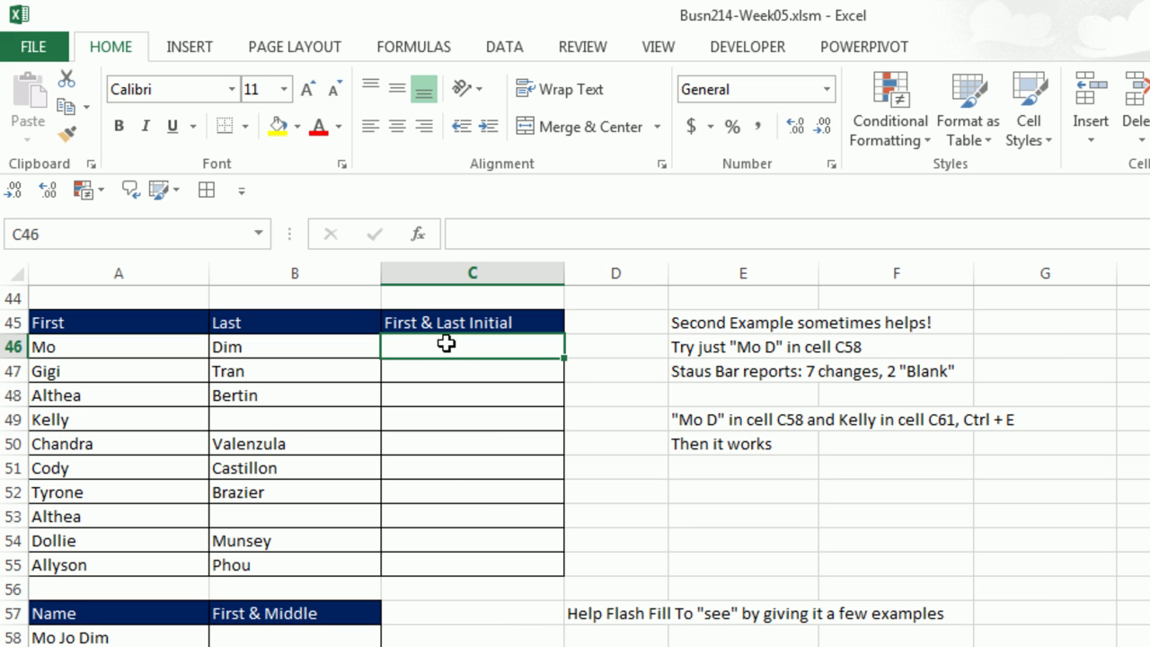
pyautogui.write('Mo')
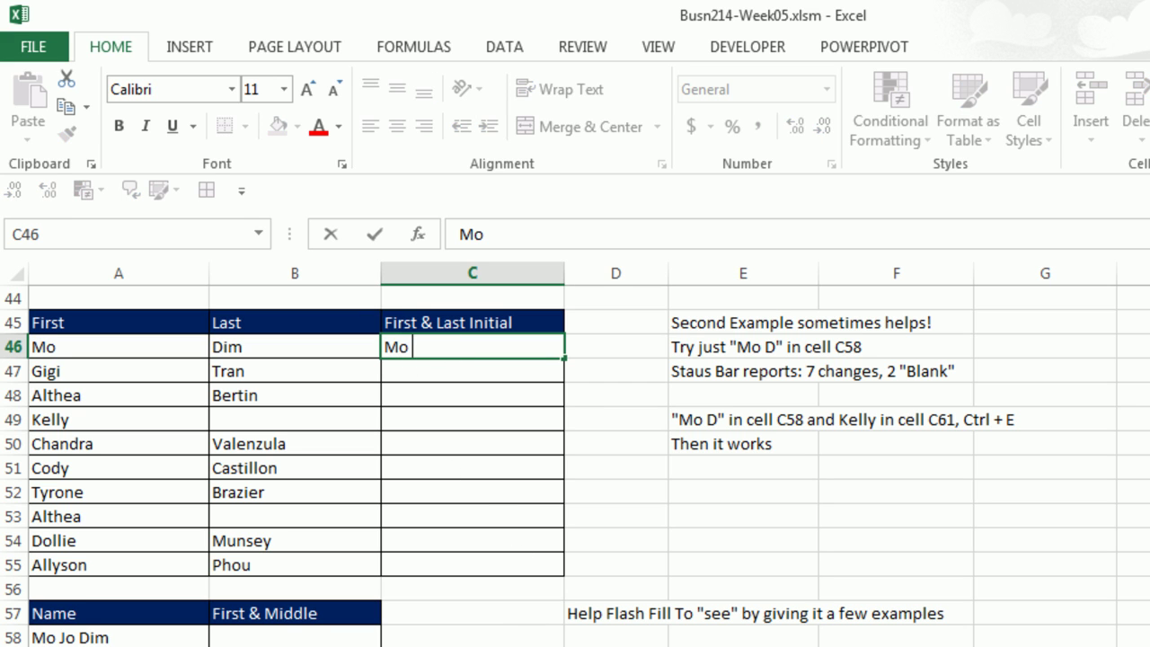
pyautogui.write(' D')
pyautogui.press('Return')
pyautogui.hotkey('ctrl', 'e')
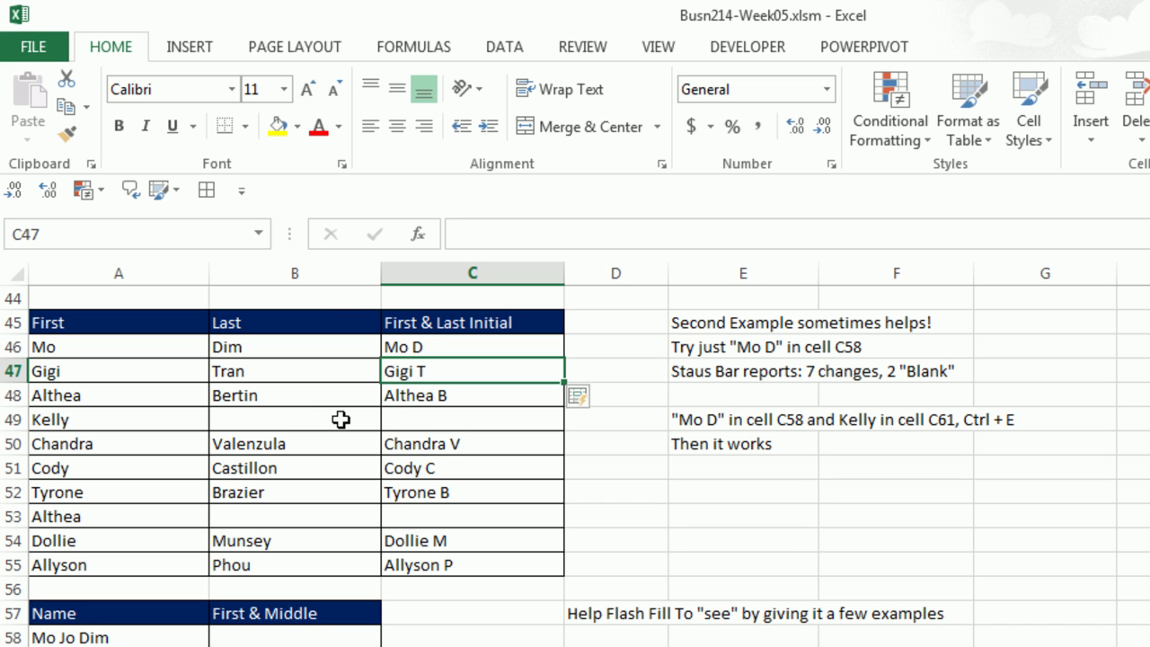
pyautogui.moveTo(422, 347); pyautogui.dragTo(438, 557)
pyautogui.press('Delete')
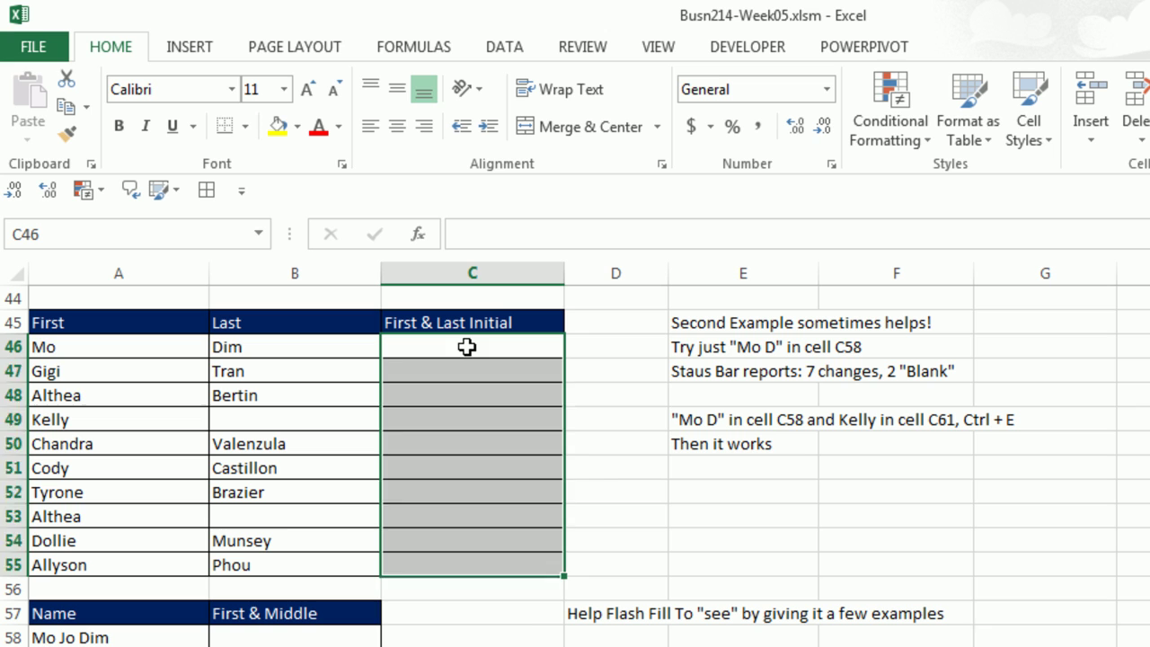
# Enter examples Mo D in C46 and Kelly in C49, then Flash Fill C46:C55.
pyautogui.click(467, 345)
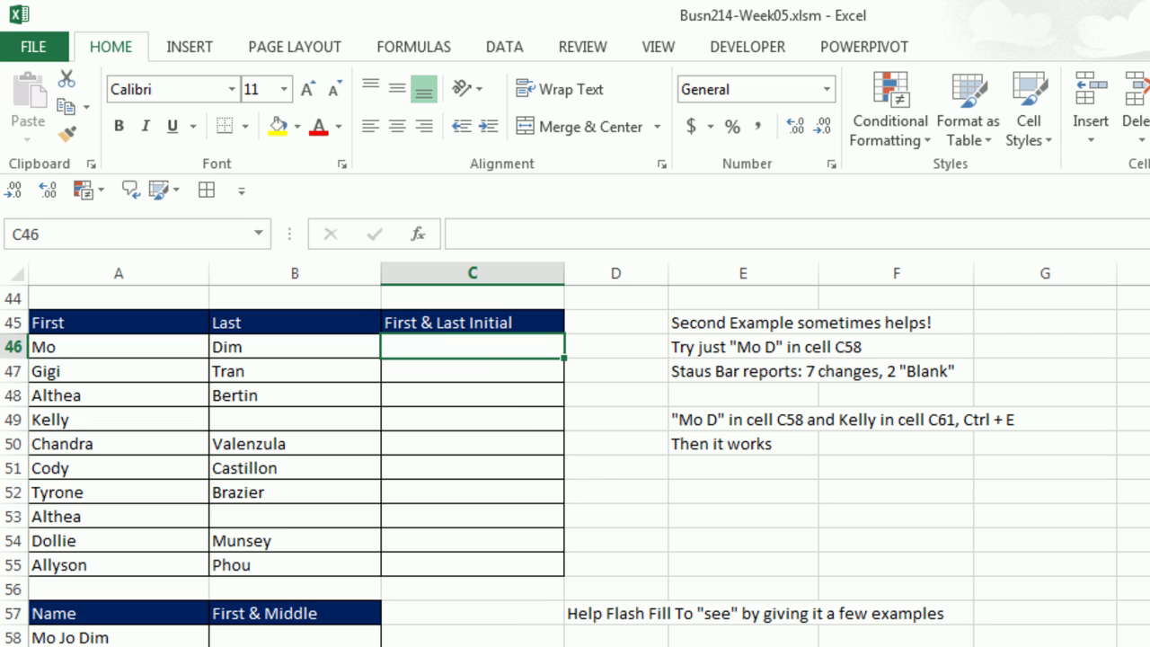
pyautogui.write('M')
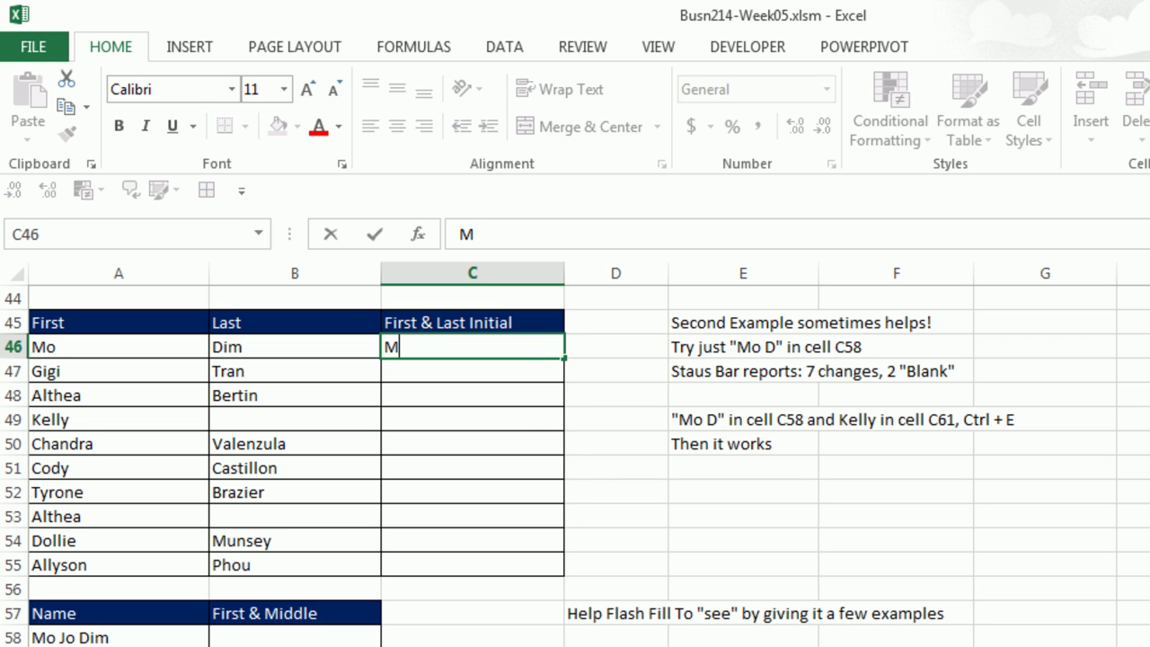
pyautogui.write('o D')
pyautogui.press('Return')
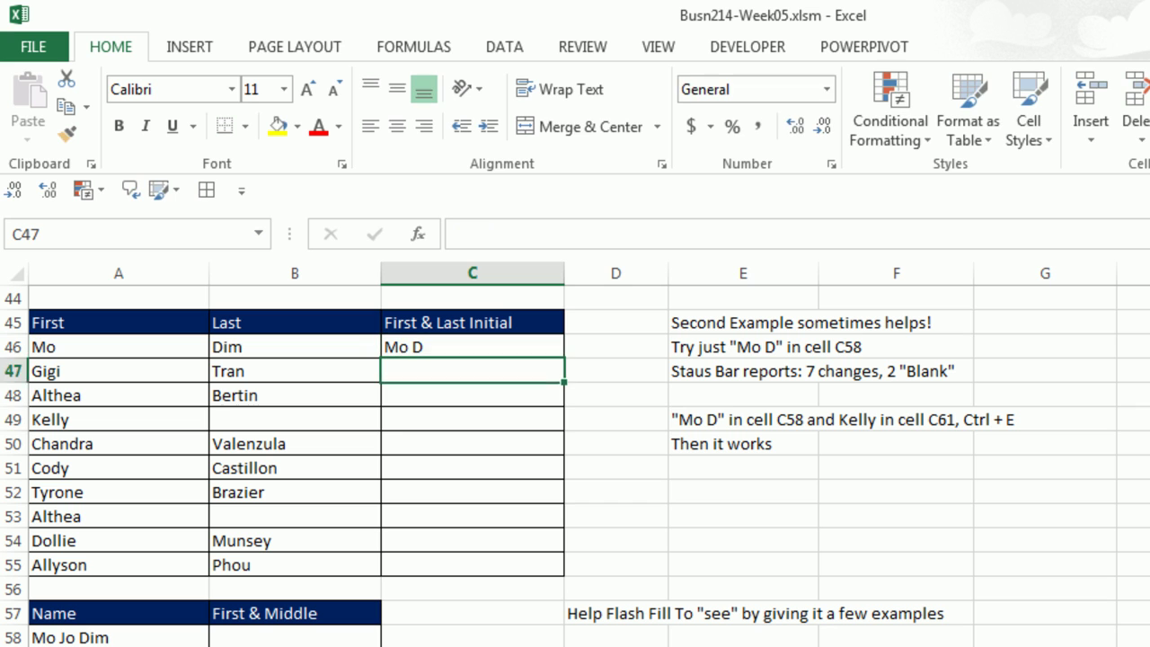
pyautogui.press('Down')
pyautogui.press('Down')
pyautogui.write('Kelly')
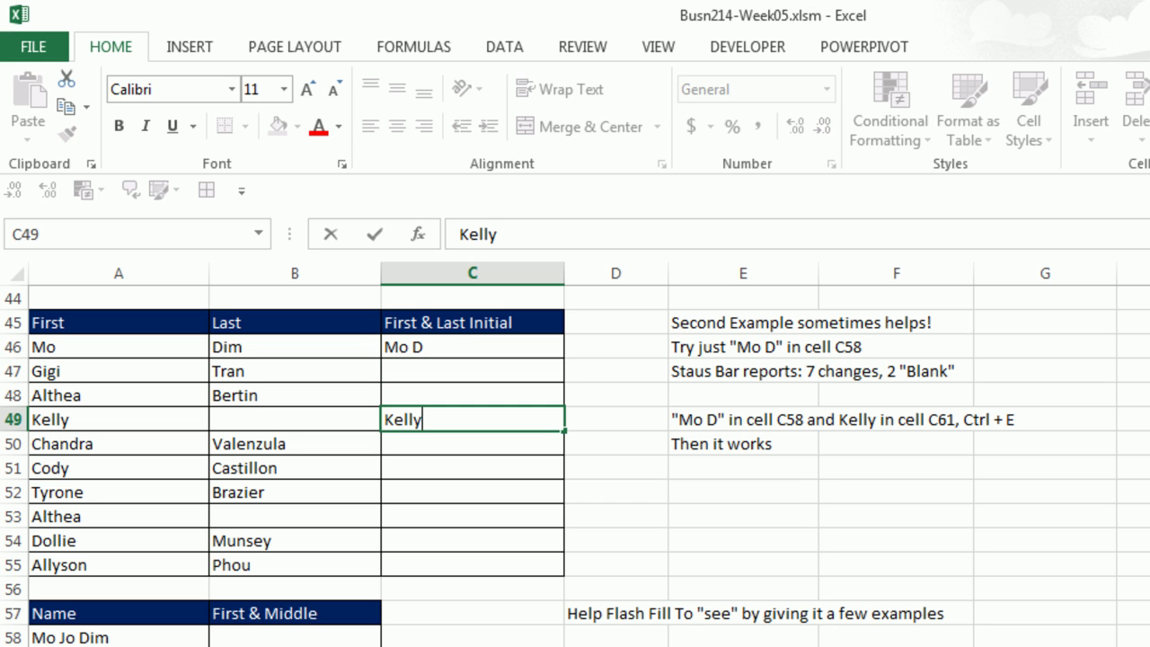
pyautogui.press('Return')
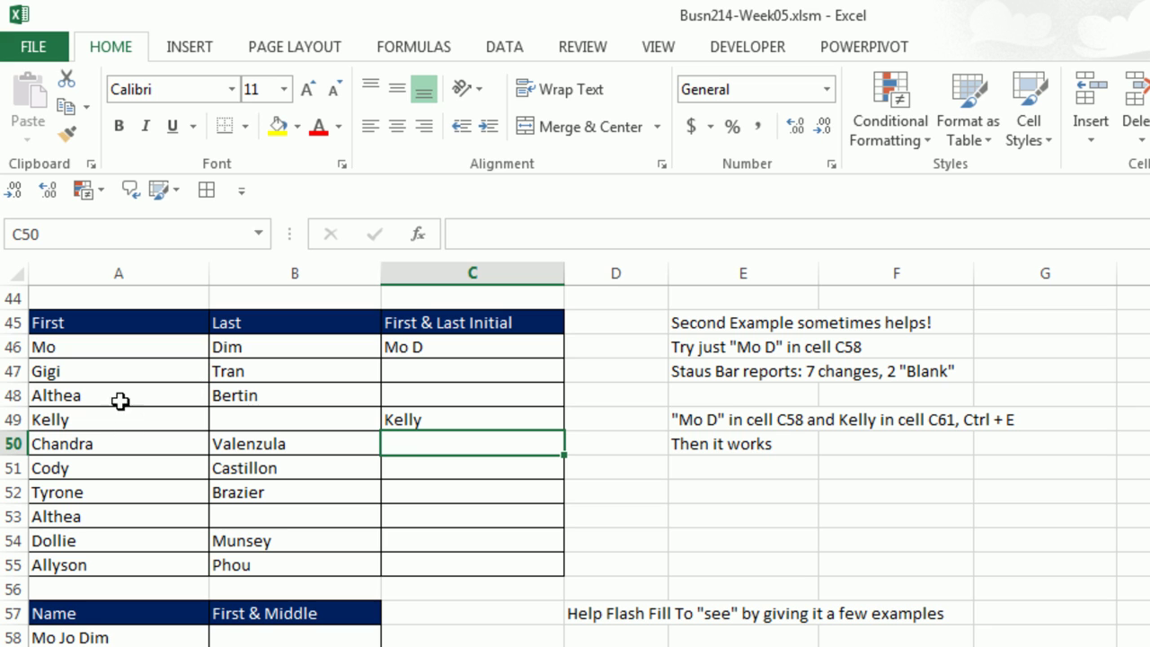
pyautogui.hotkey('ctrl', 'e')
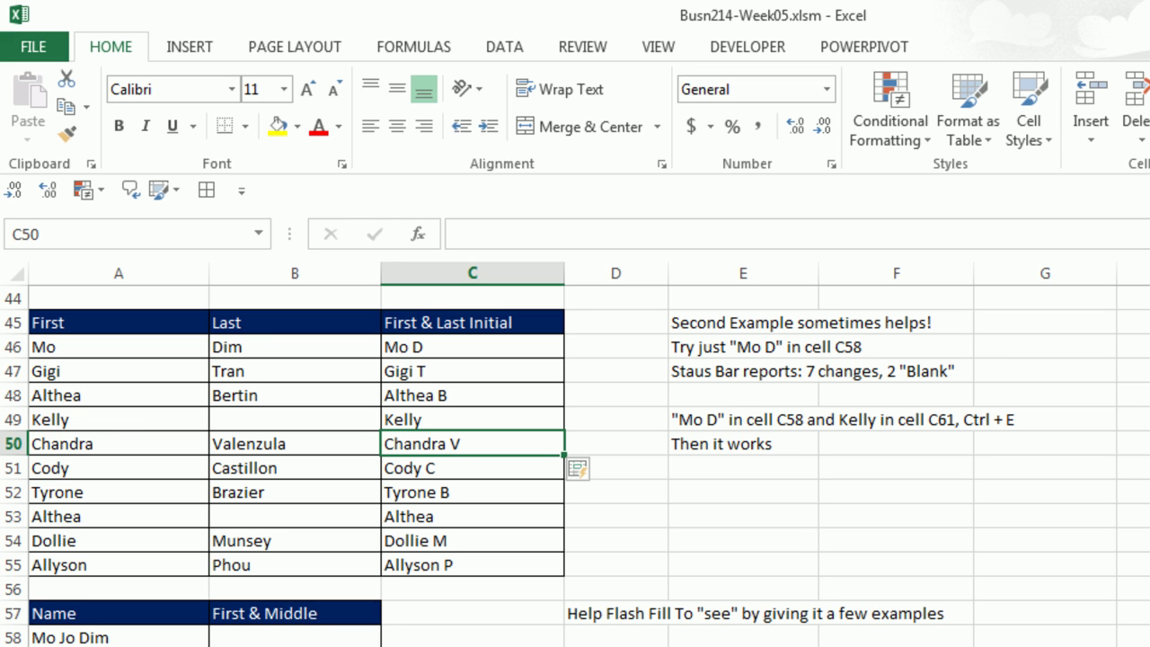
pyautogui.scroll(-2, 575, 465)
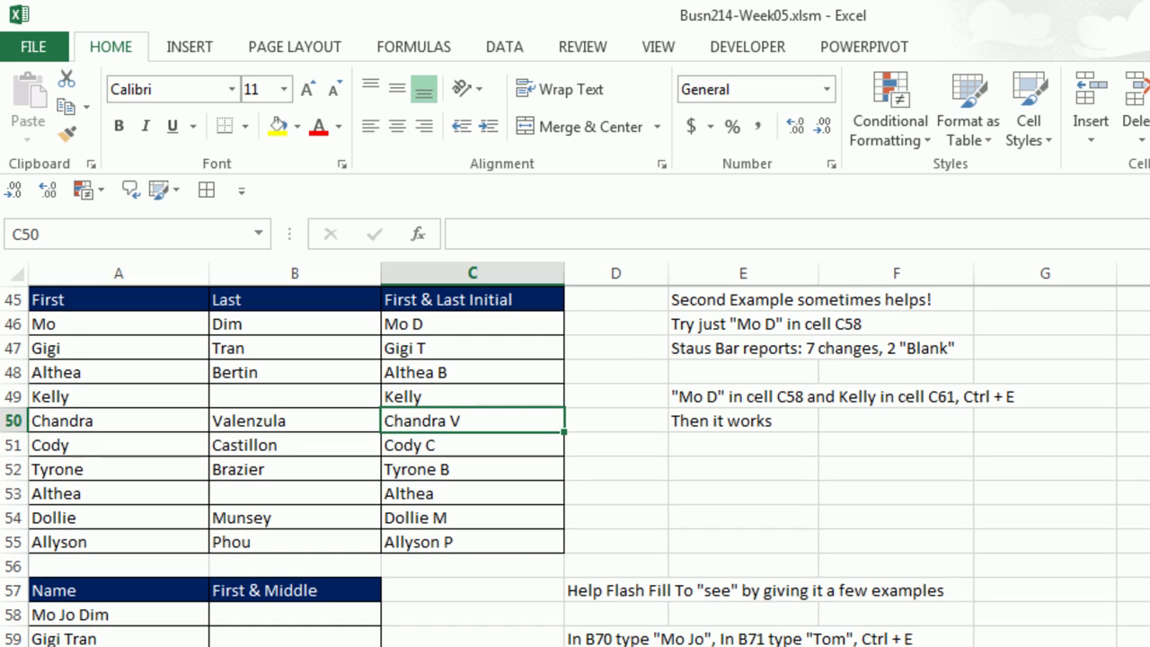
pyautogui.scroll(-1, 575, 466)
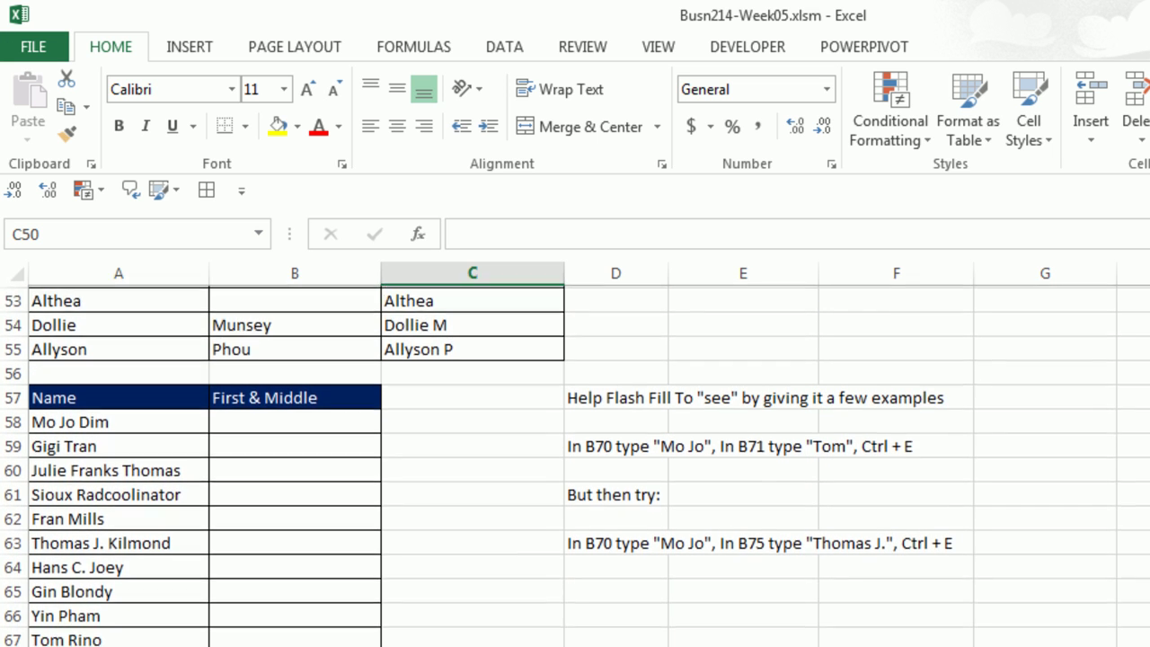
pyautogui.scroll(3, 575, 465)
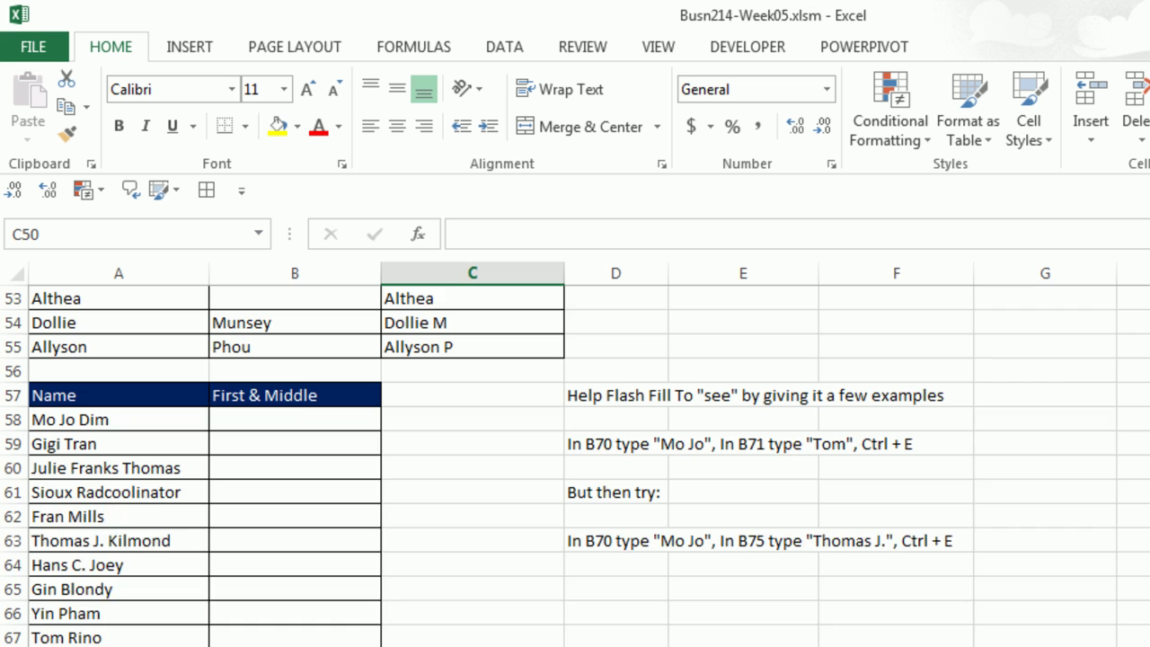
pyautogui.scroll(1, 975, 362)
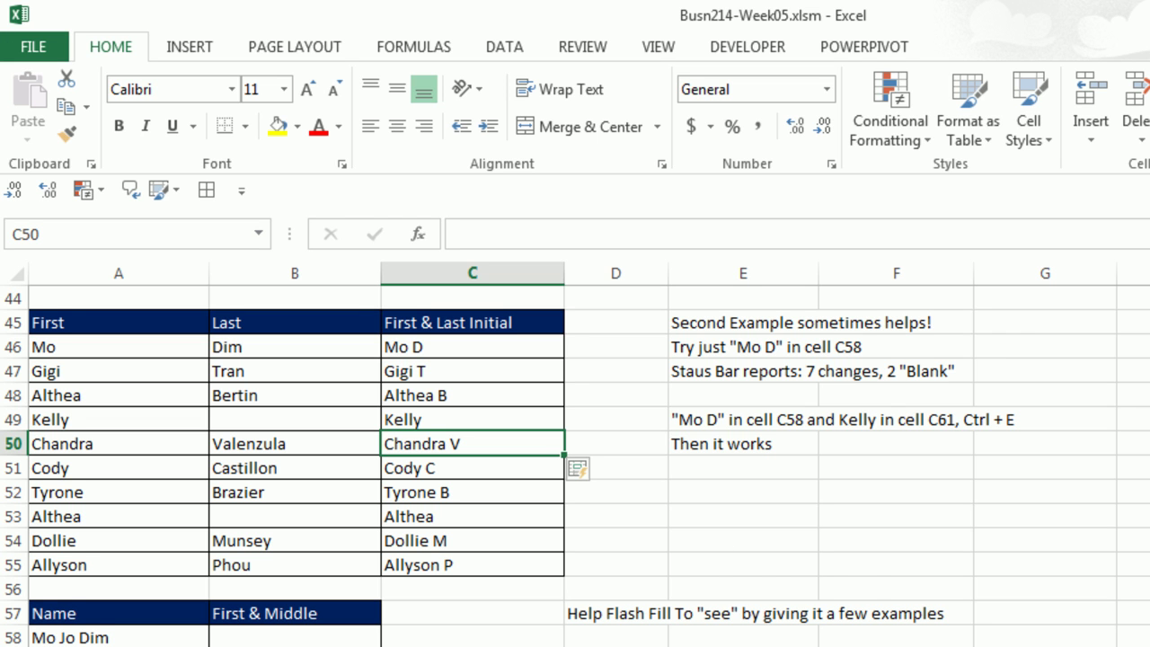
pyautogui.scroll(-3, 575, 465)
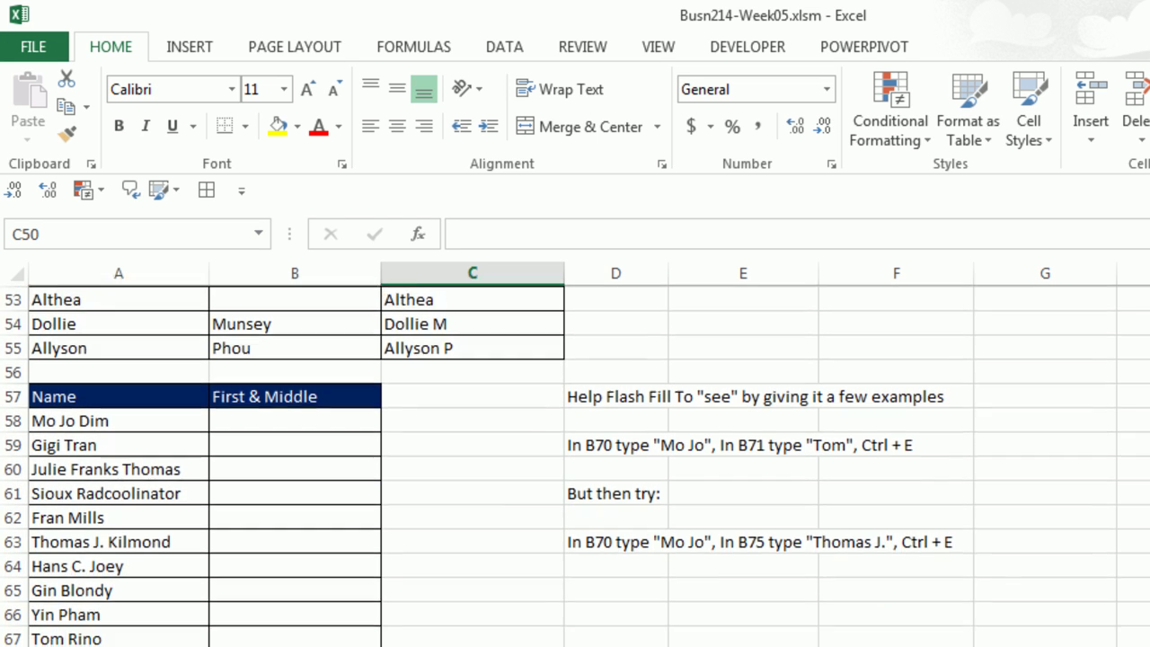
# Enter Mo Jo in B58 and Flash Fill the First & Middle column.
pyautogui.scroll(-1, 414, 434)
pyautogui.click(294, 346)
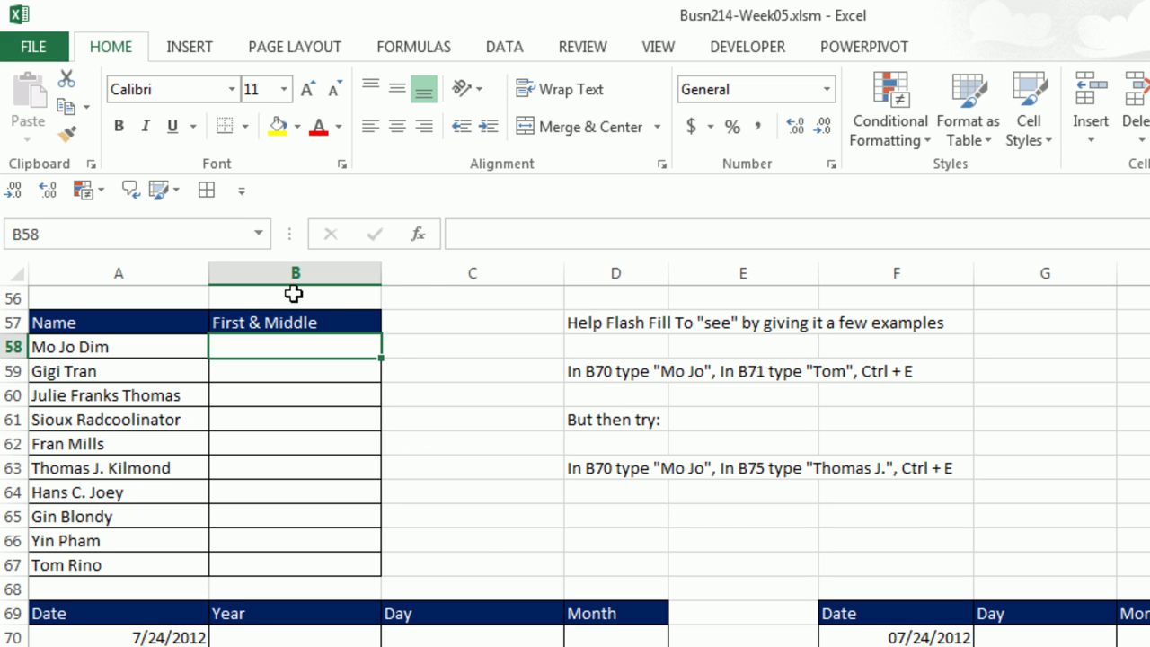
pyautogui.write('M')
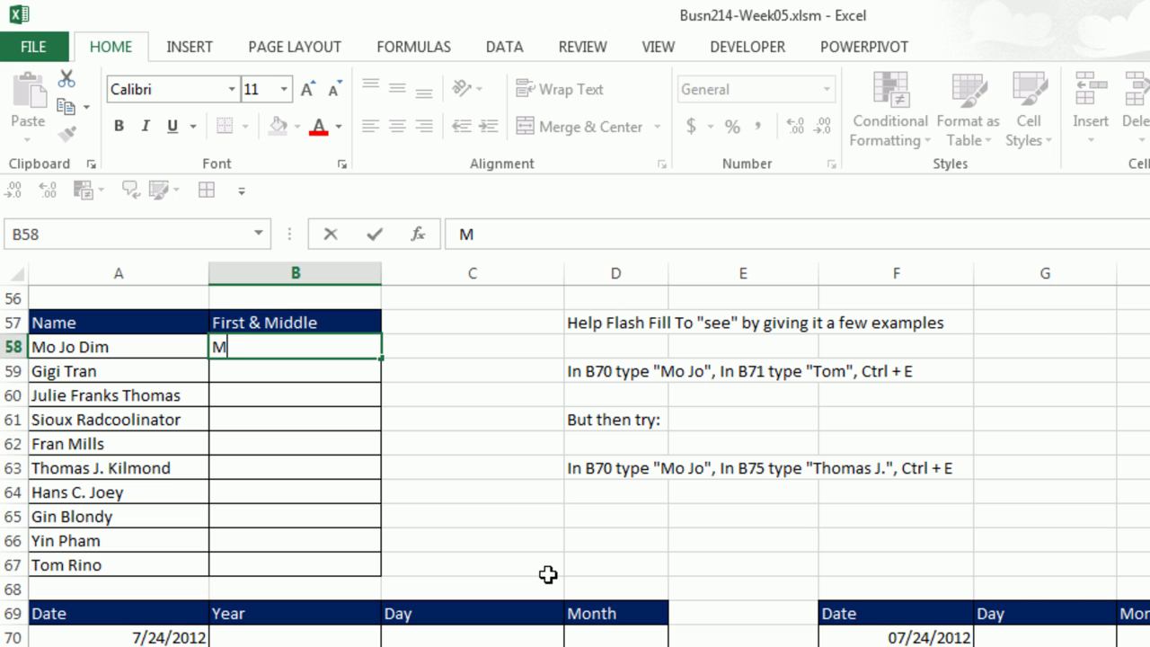
pyautogui.write('o Jo')
pyautogui.press('Return')
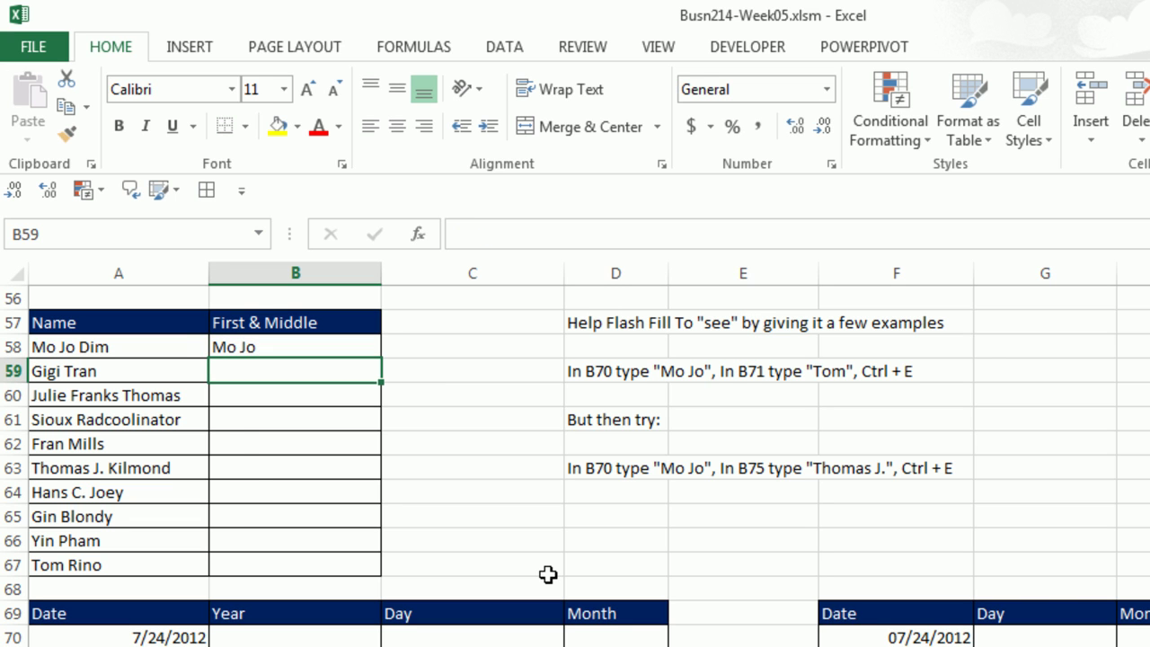
pyautogui.hotkey('ctrl', 'e')
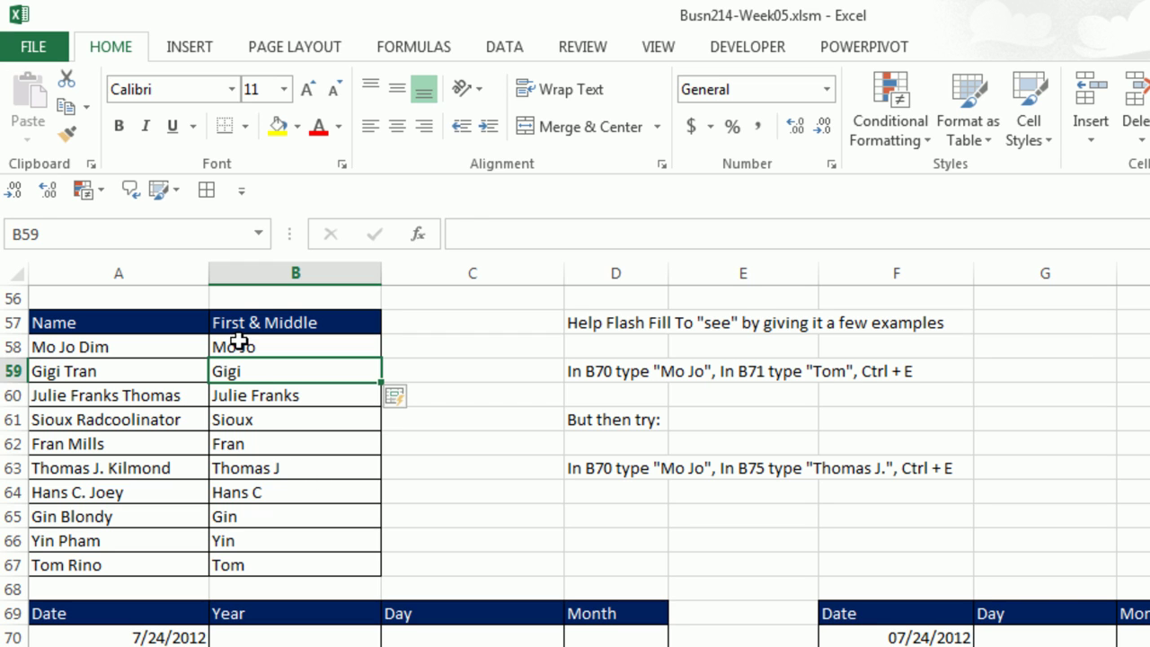
# Clear B58:B67 and refill it from the examples Mo Jo and Thomas J.
pyautogui.moveTo(238, 343); pyautogui.dragTo(277, 560)
pyautogui.press('Delete')
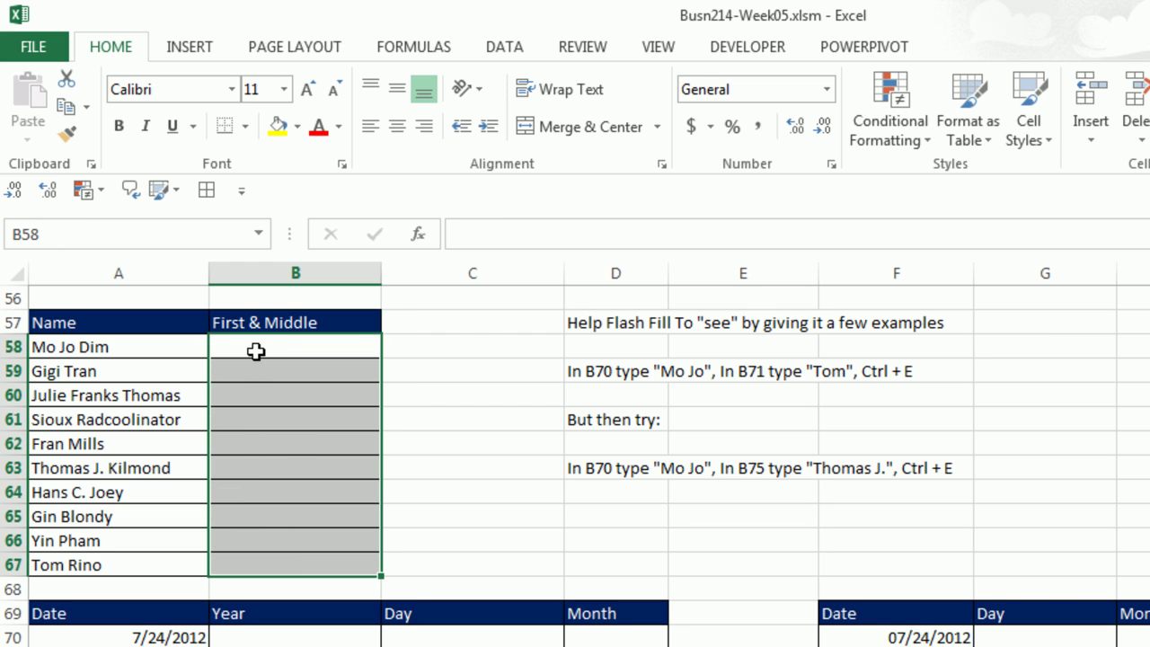
pyautogui.click(257, 351)
pyautogui.write('Mo')
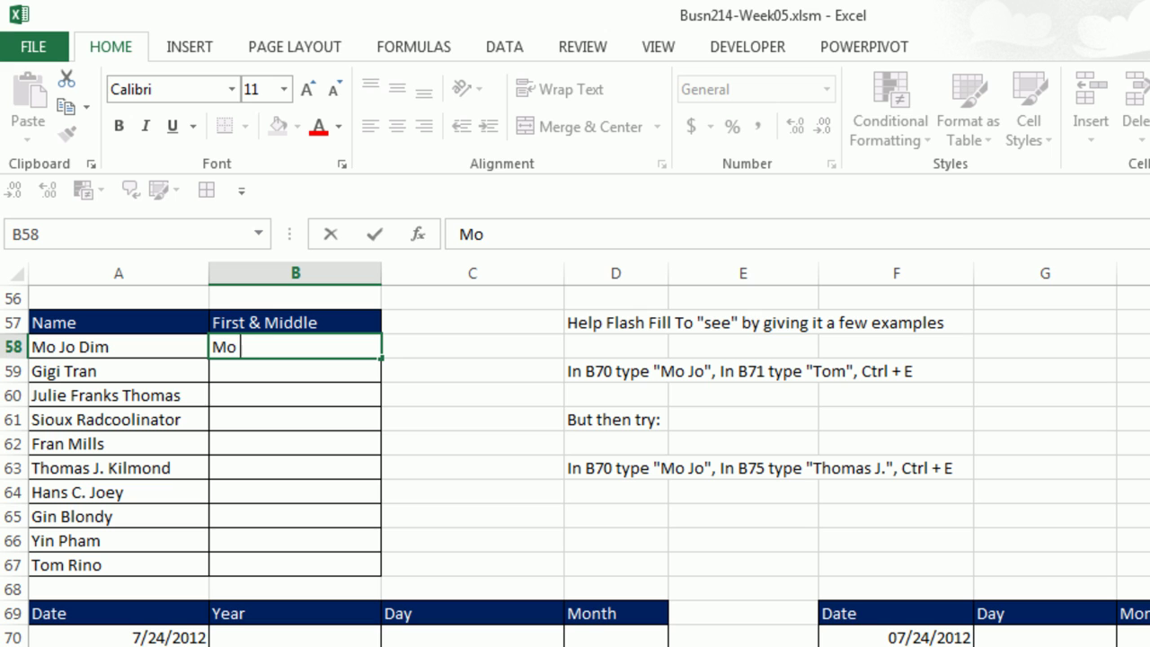
pyautogui.write(' Jo')
pyautogui.press('Return')
pyautogui.press('Return')
pyautogui.press('Return')
pyautogui.press('Return')
pyautogui.press('Return')
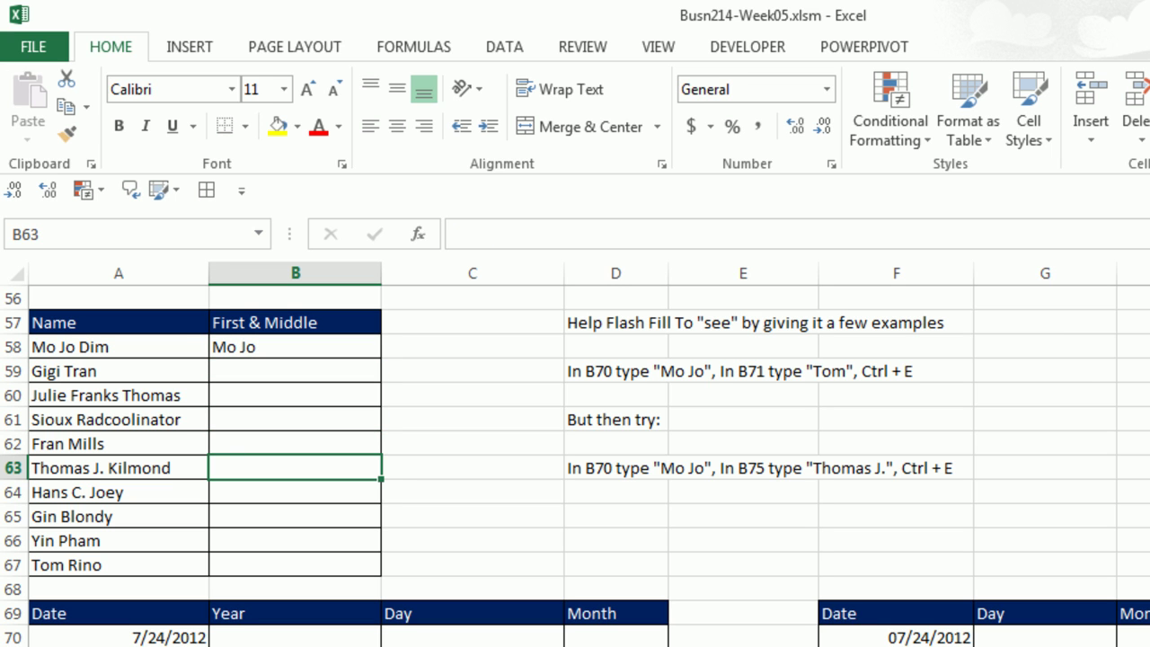
pyautogui.write('Thomas J.')
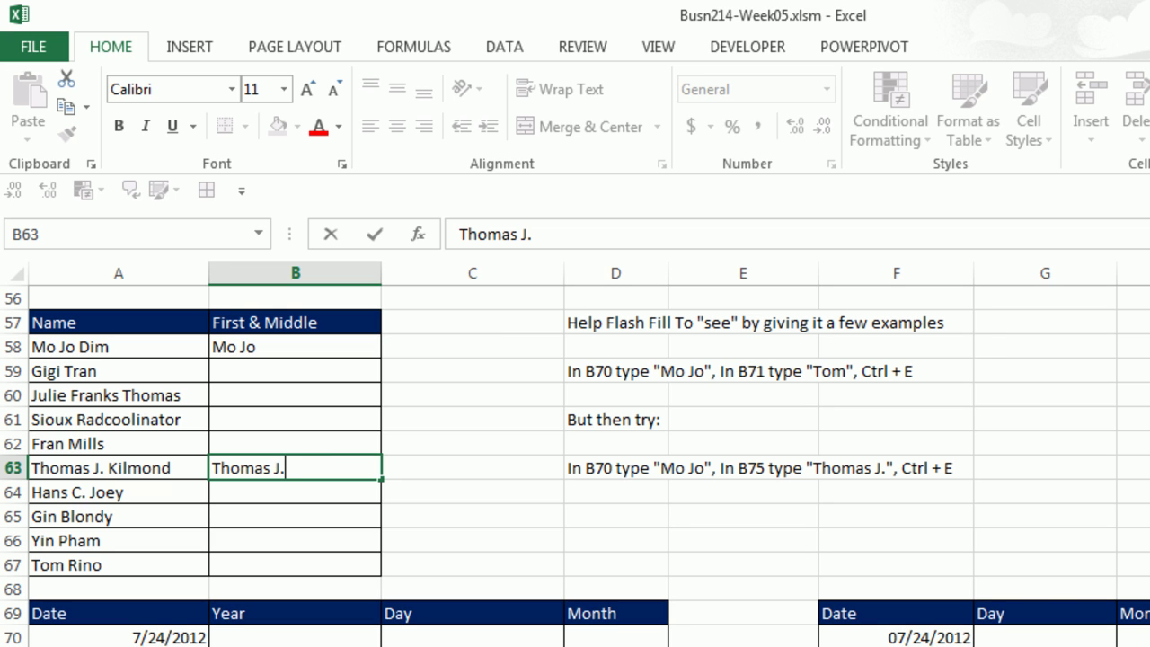
pyautogui.press('Return')
pyautogui.hotkey('ctrl', 'e')
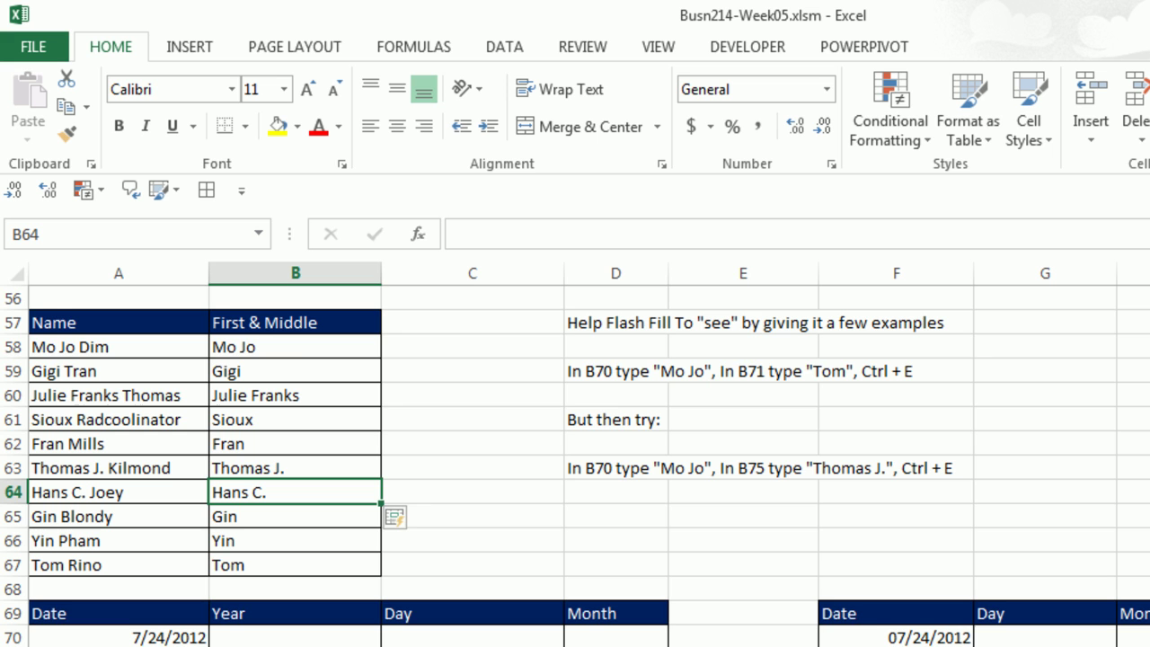
# Enter 2012 in B70 and Flash Fill the remaining years B71:B79.
pyautogui.scroll(-4, 575, 465)
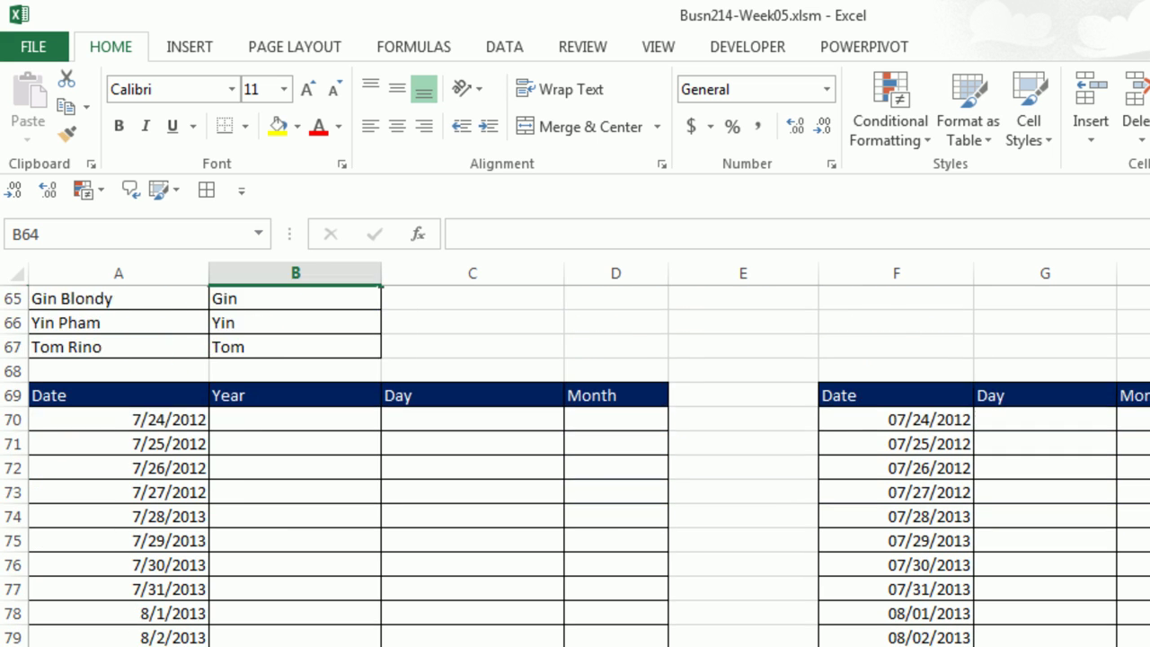
pyautogui.scroll(-1, 575, 465)
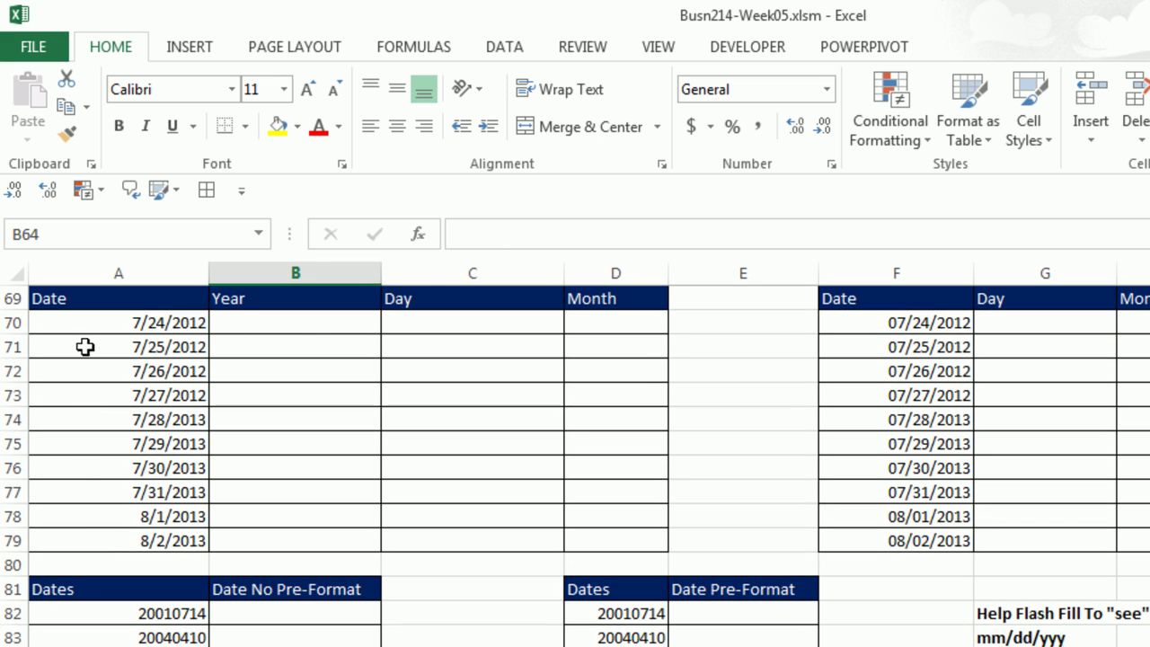
pyautogui.click(296, 323)
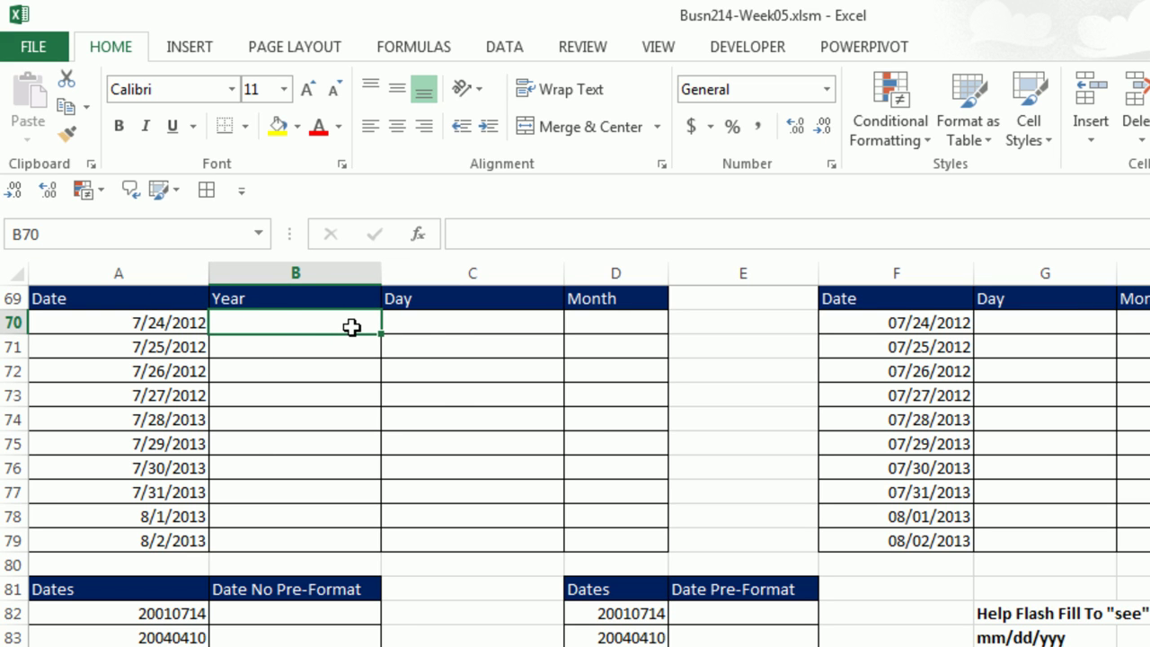
pyautogui.write('201')
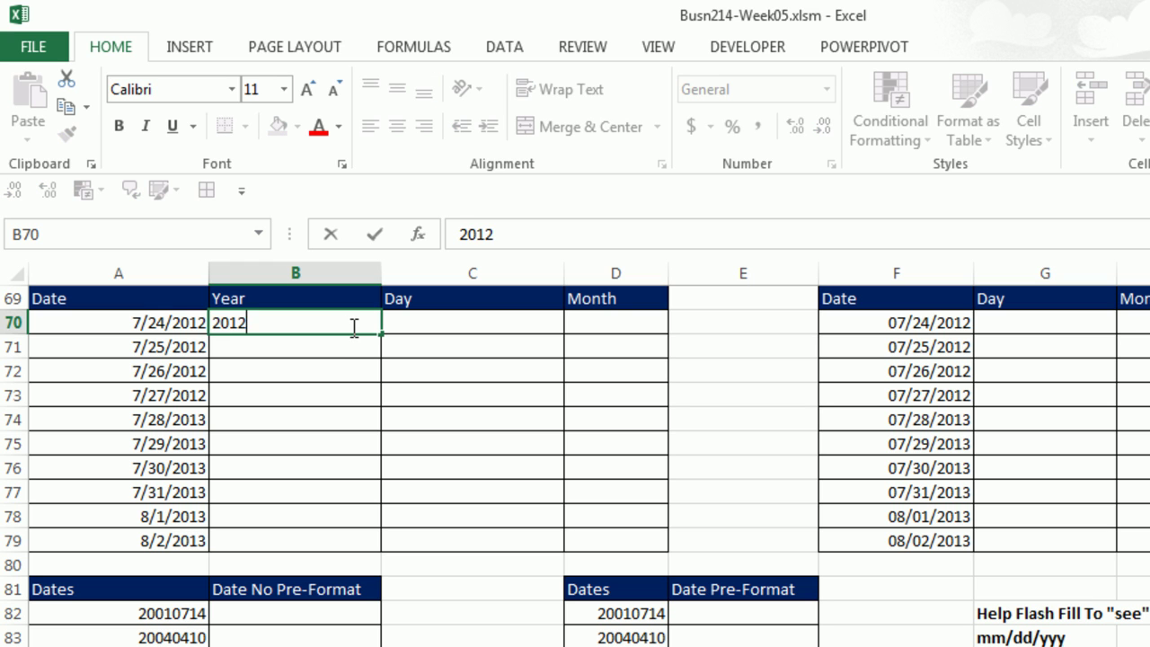
pyautogui.write('2')
pyautogui.press('Return')
pyautogui.hotkey('ctrl', 'e')
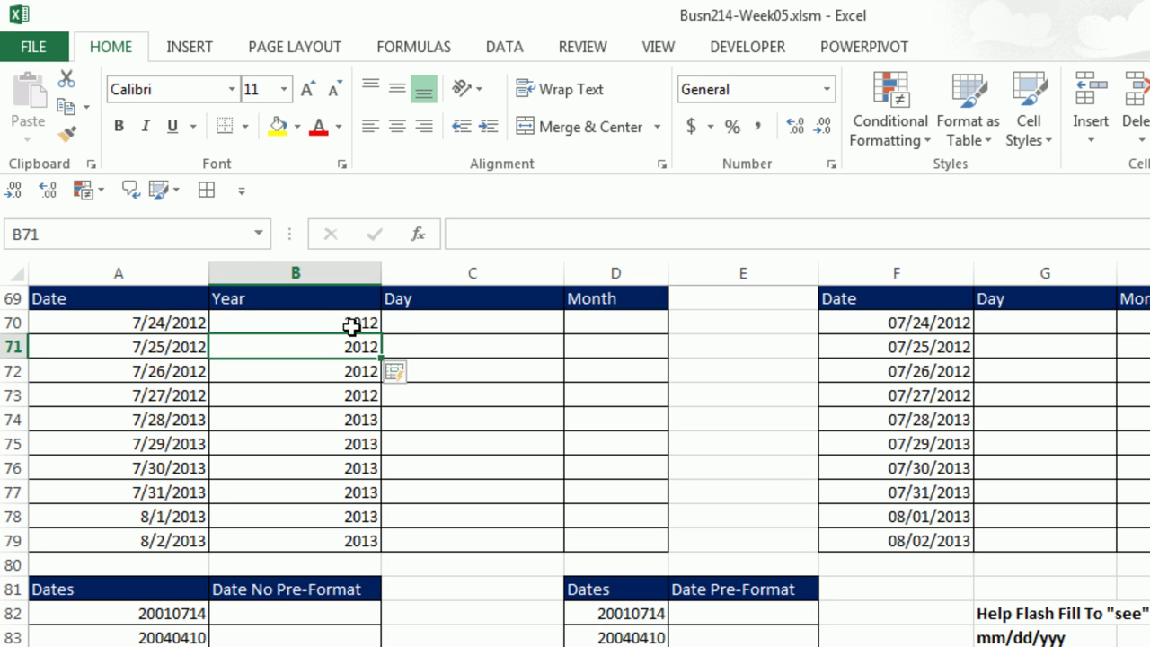
# Flash Fill the first table's Day column from 24 and Month column from 7.
pyautogui.click(402, 325)
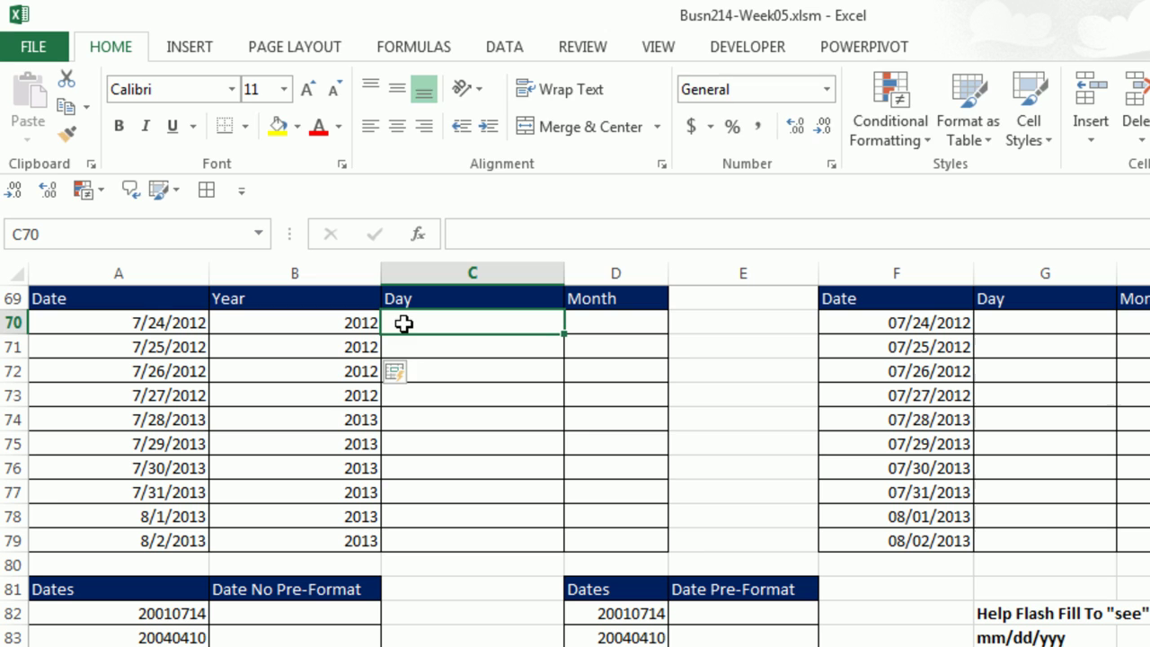
pyautogui.write('24')
pyautogui.press('Return')
pyautogui.hotkey('ctrl', 'e')
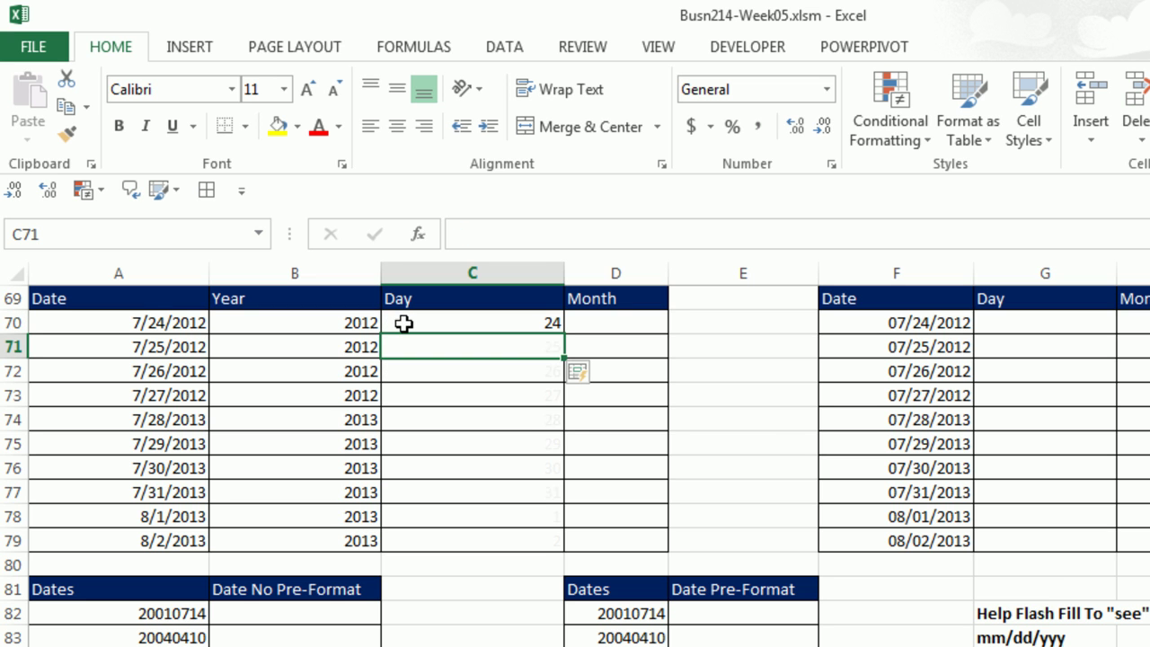
pyautogui.click(599, 321)
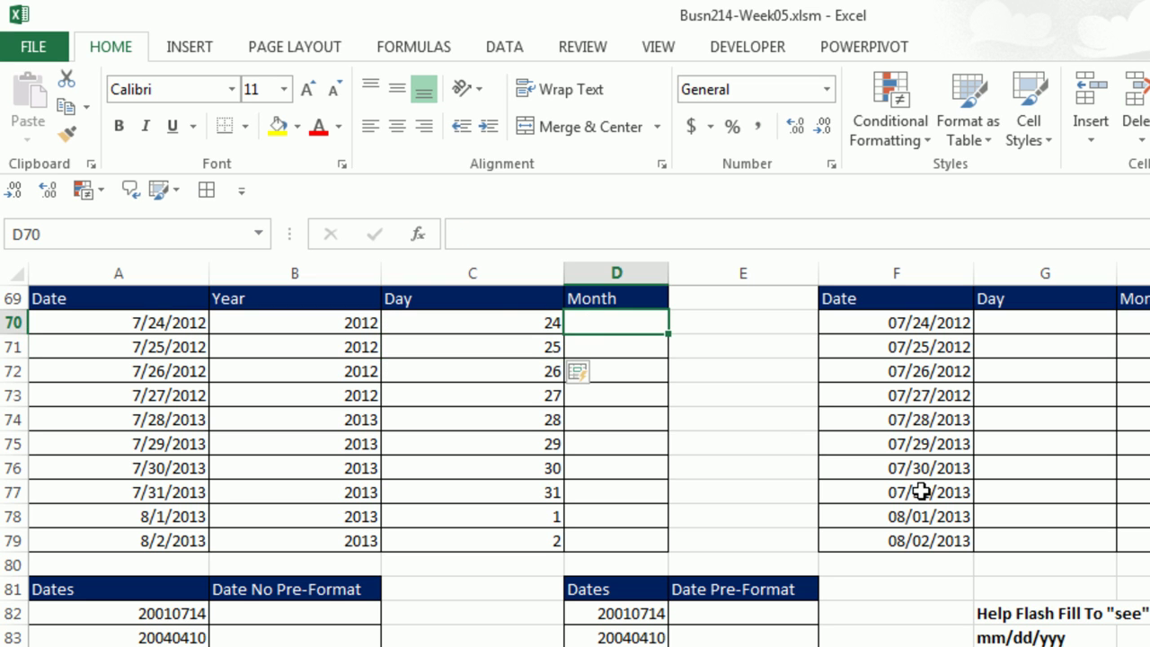
pyautogui.write('7')
pyautogui.press('Return')
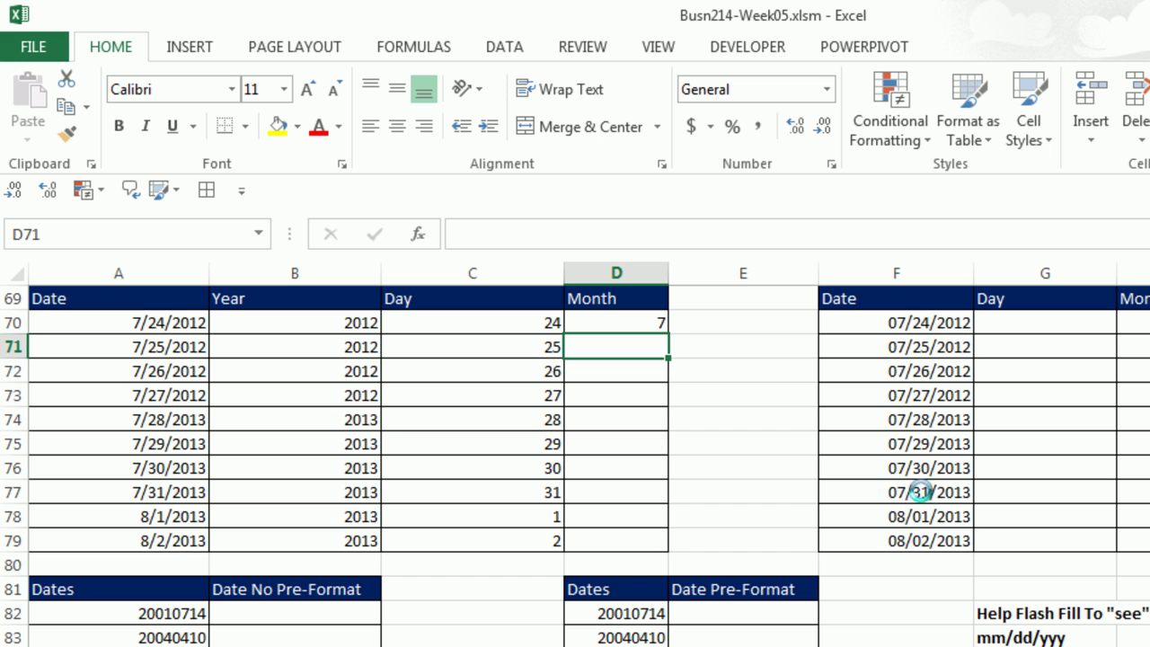
pyautogui.hotkey('ctrl', 'e')
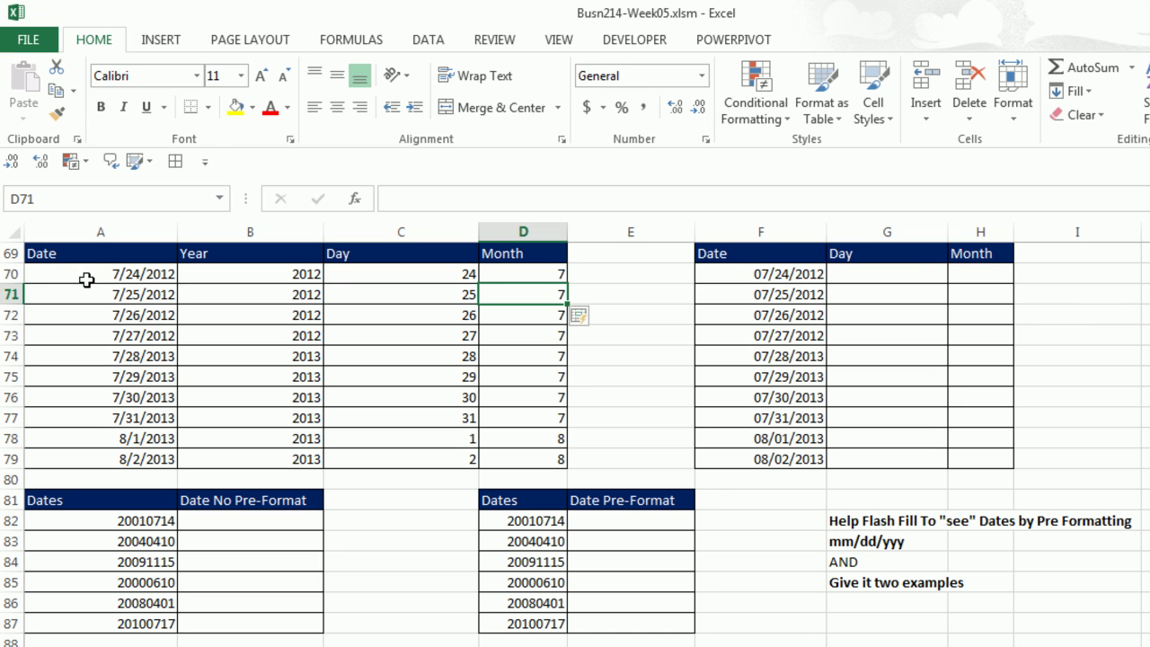
# Flash Fill the second table's Day column from 24 in G70 and Month from 7 in H70.
pyautogui.click(920, 281)
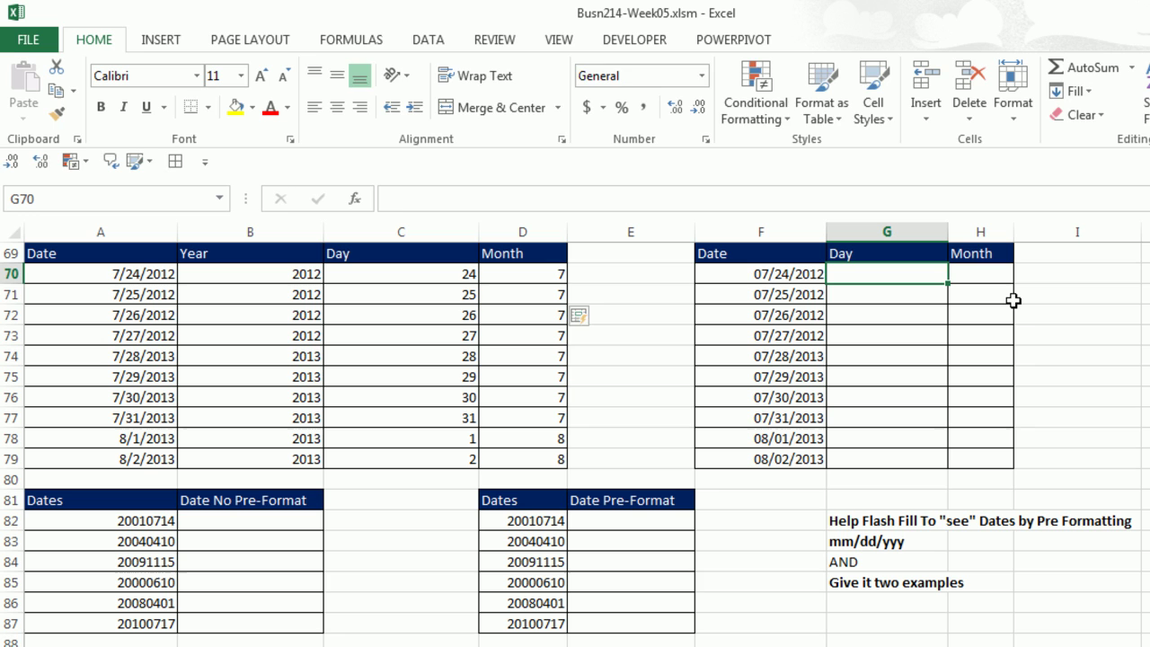
pyautogui.write('24')
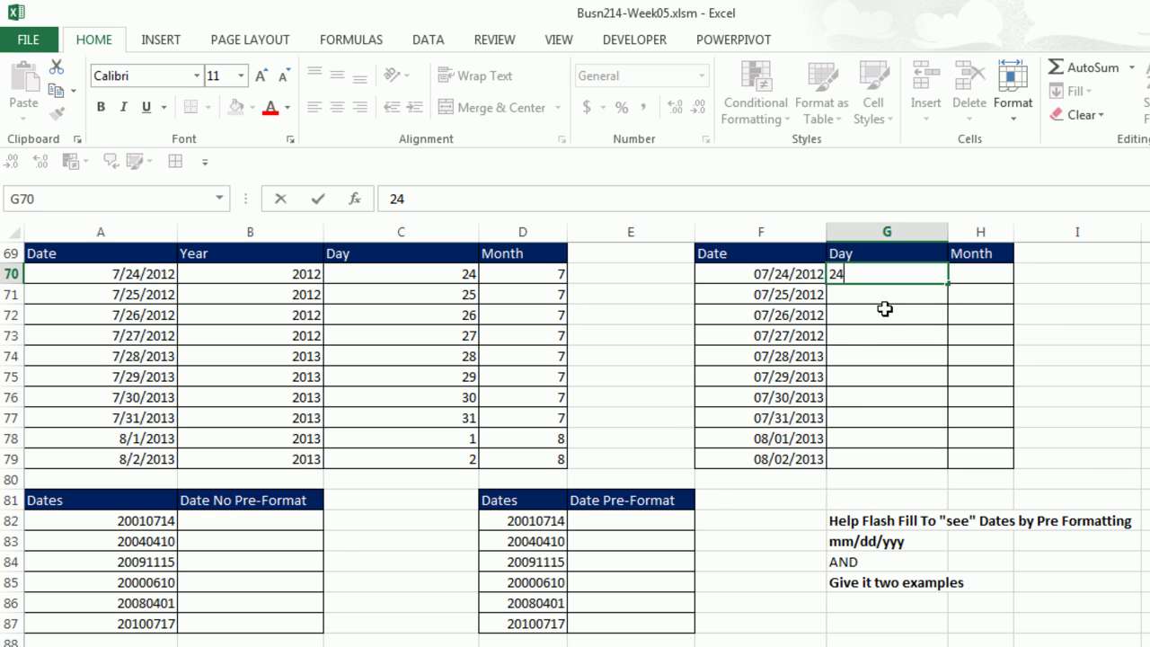
pyautogui.press('Return')
pyautogui.hotkey('ctrl', 'e')
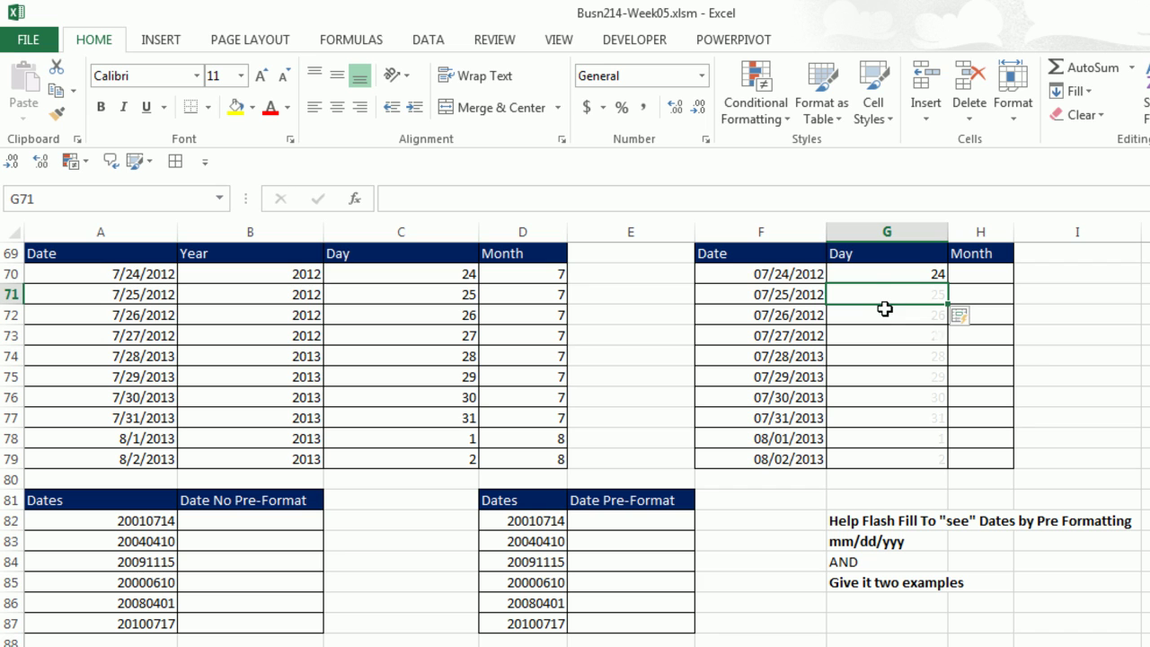
pyautogui.click(995, 274)
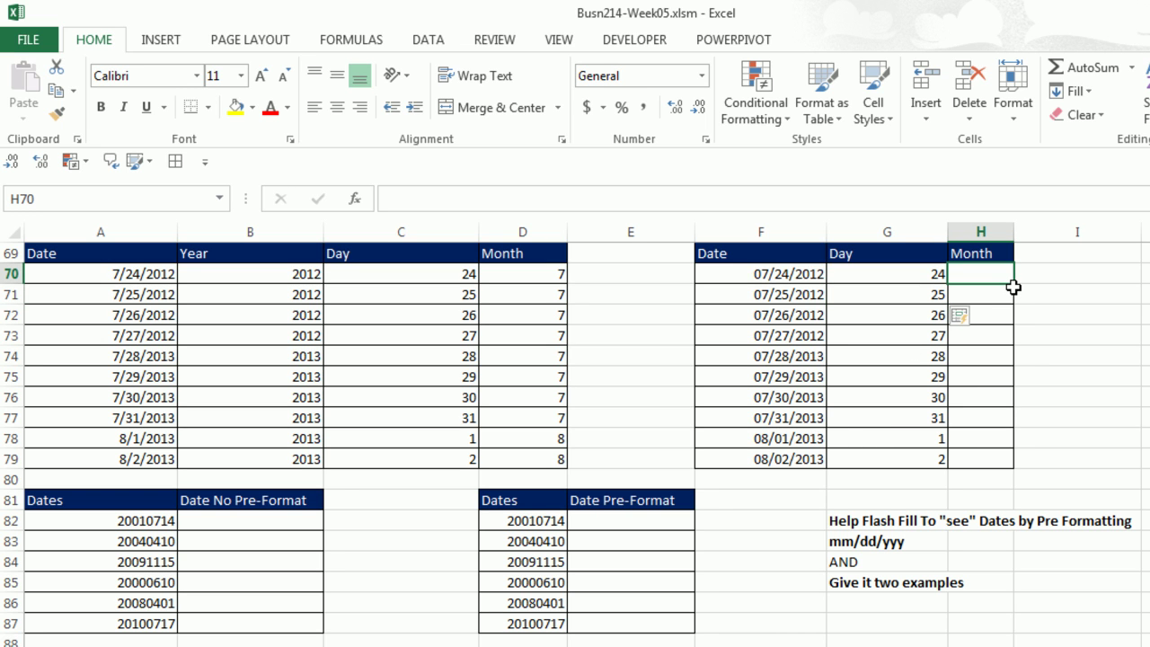
pyautogui.write('7')
pyautogui.press('Return')
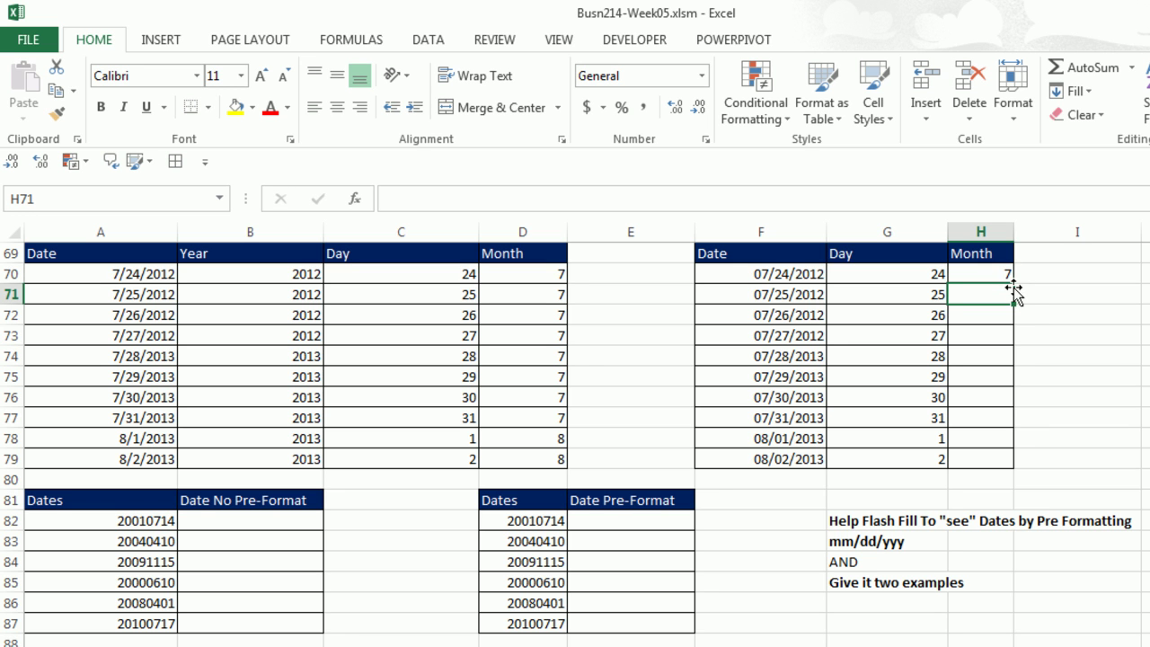
pyautogui.hotkey('ctrl', 'e')
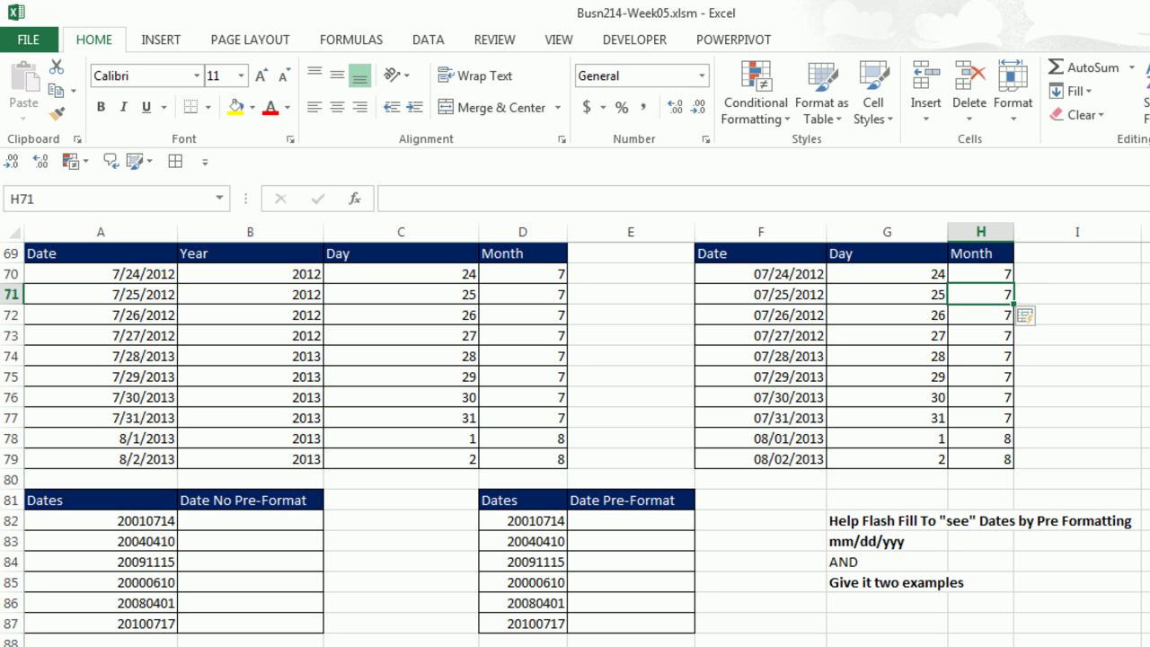
# Enter 7/14/2001 in B82, Flash Fill the converted dates to B87, and select B82:B87.
pyautogui.click(251, 520)
pyautogui.scroll(-3, 574, 444)
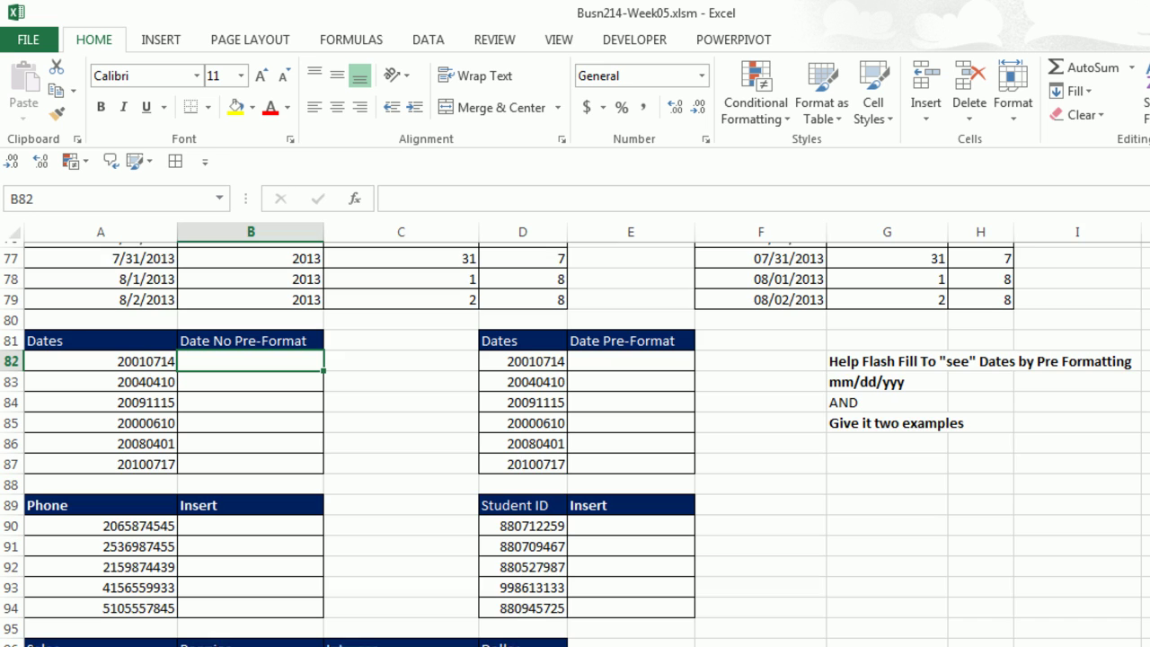
pyautogui.scroll(-1, 196, 317)
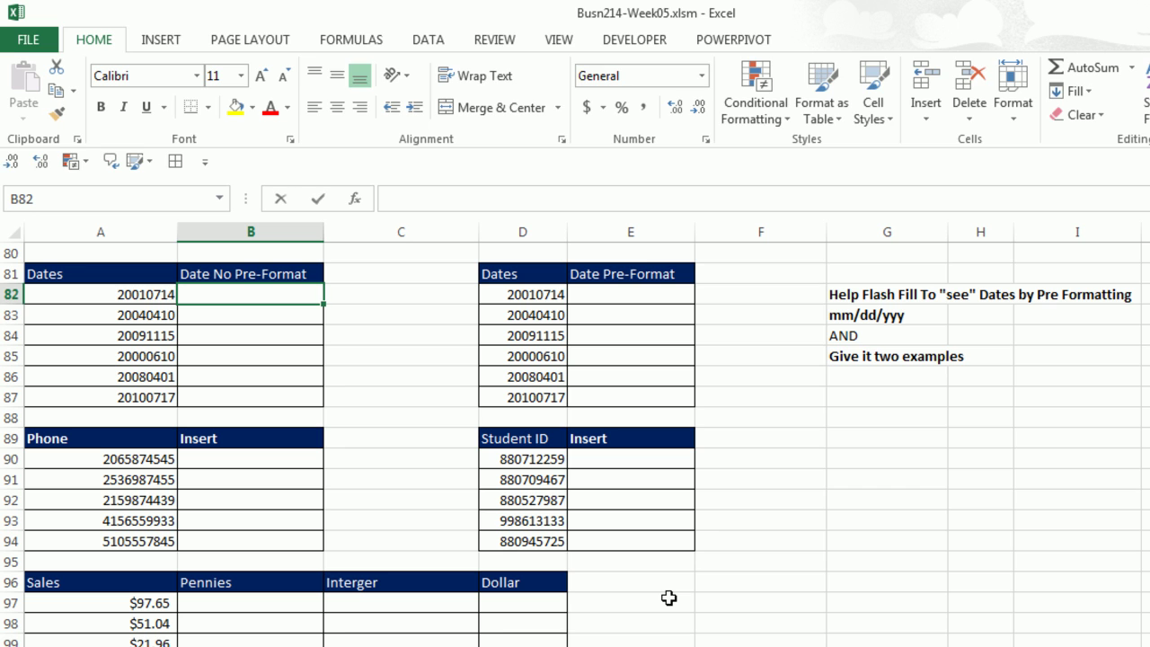
pyautogui.write('7/14/2001')
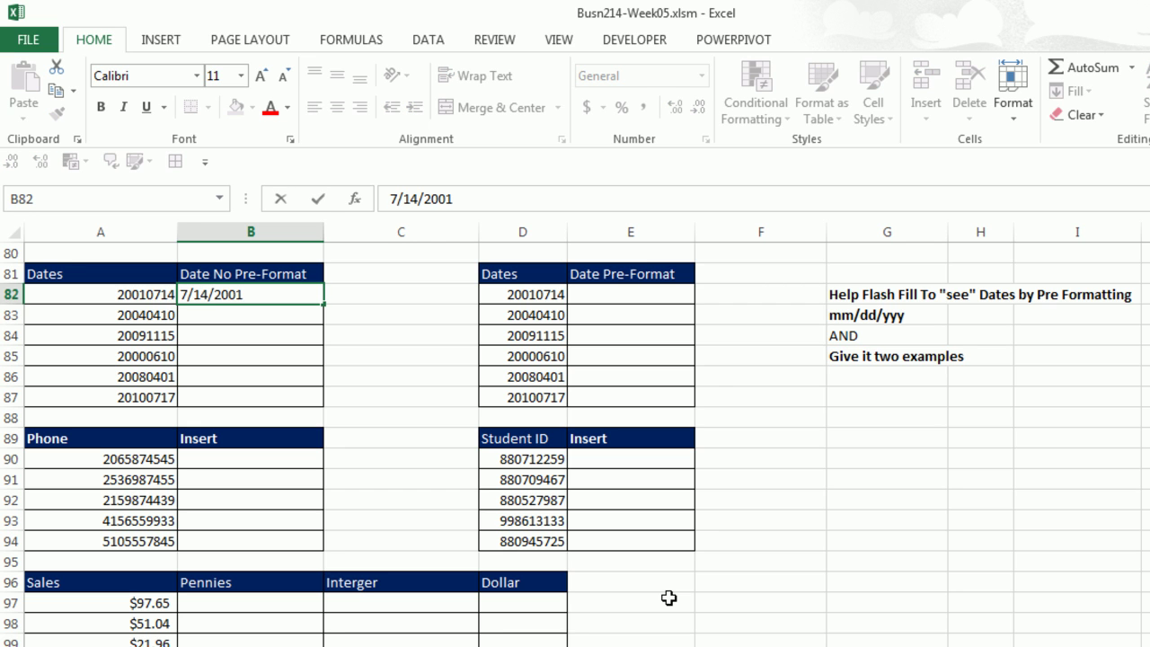
pyautogui.press('Return')
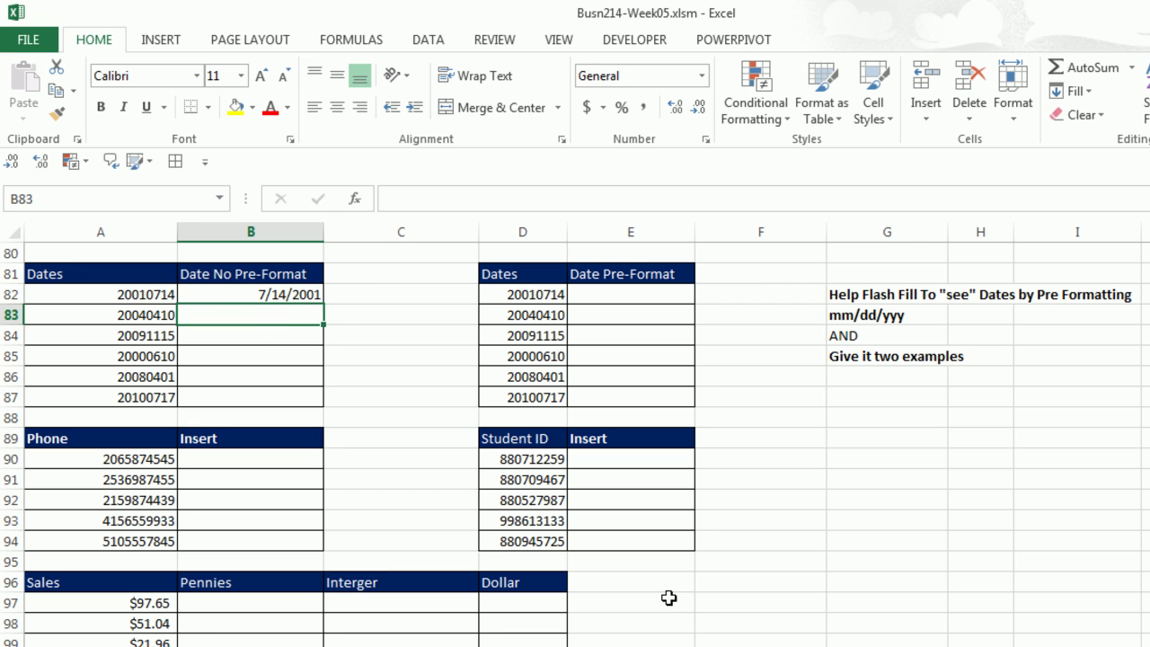
pyautogui.hotkey('ctrl', 'e')
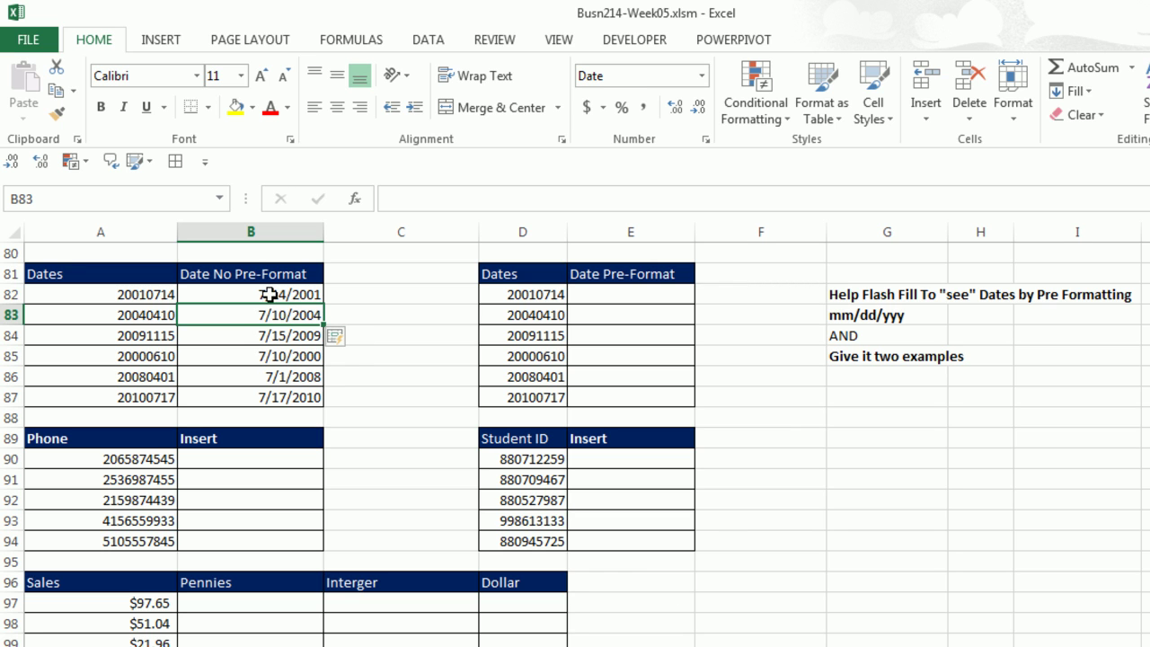
pyautogui.moveTo(270, 291); pyautogui.dragTo(281, 384)
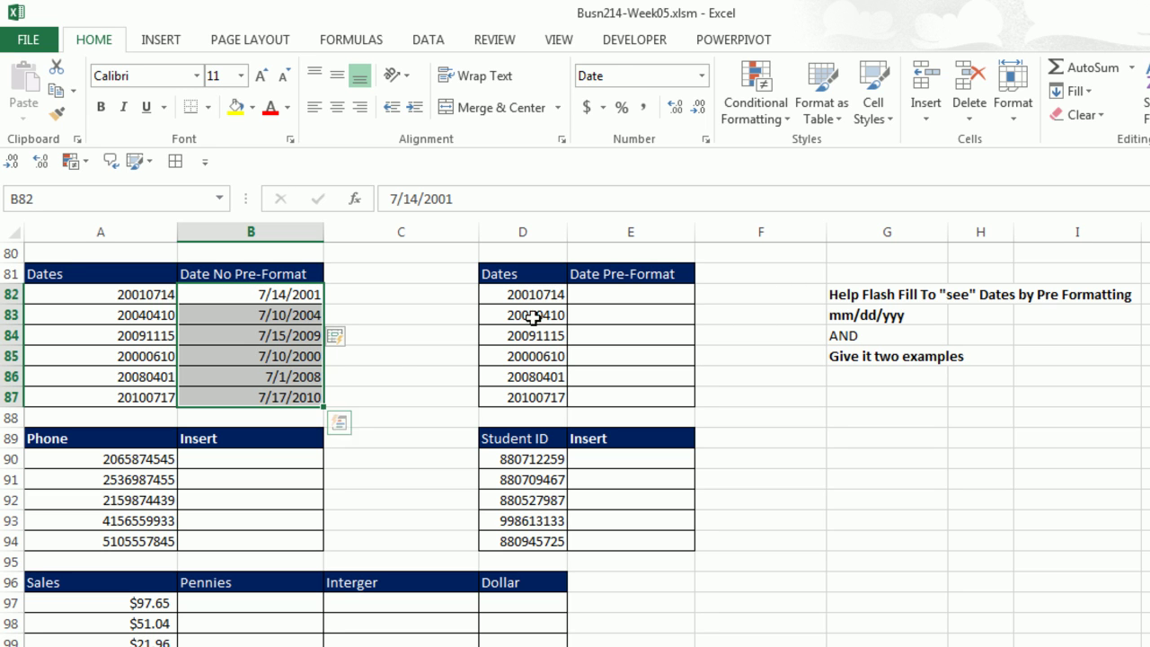
# Apply the custom mm/dd/yyyy number format to cells E82:E87.
pyautogui.click(593, 297)
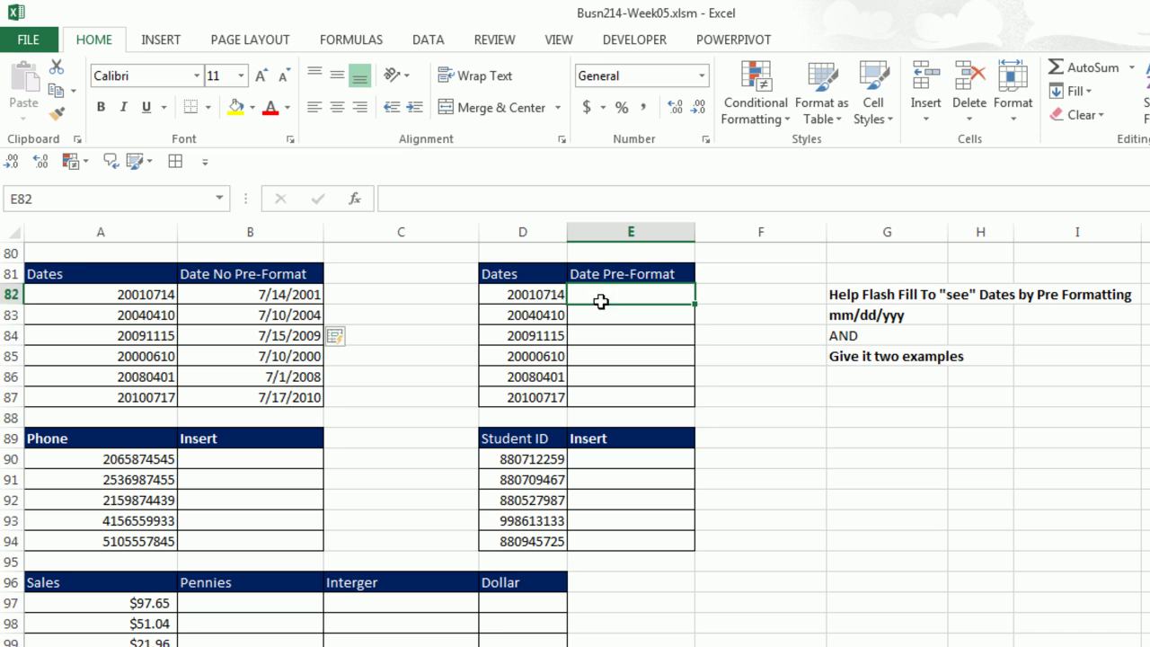
pyautogui.moveTo(597, 300); pyautogui.dragTo(606, 394)
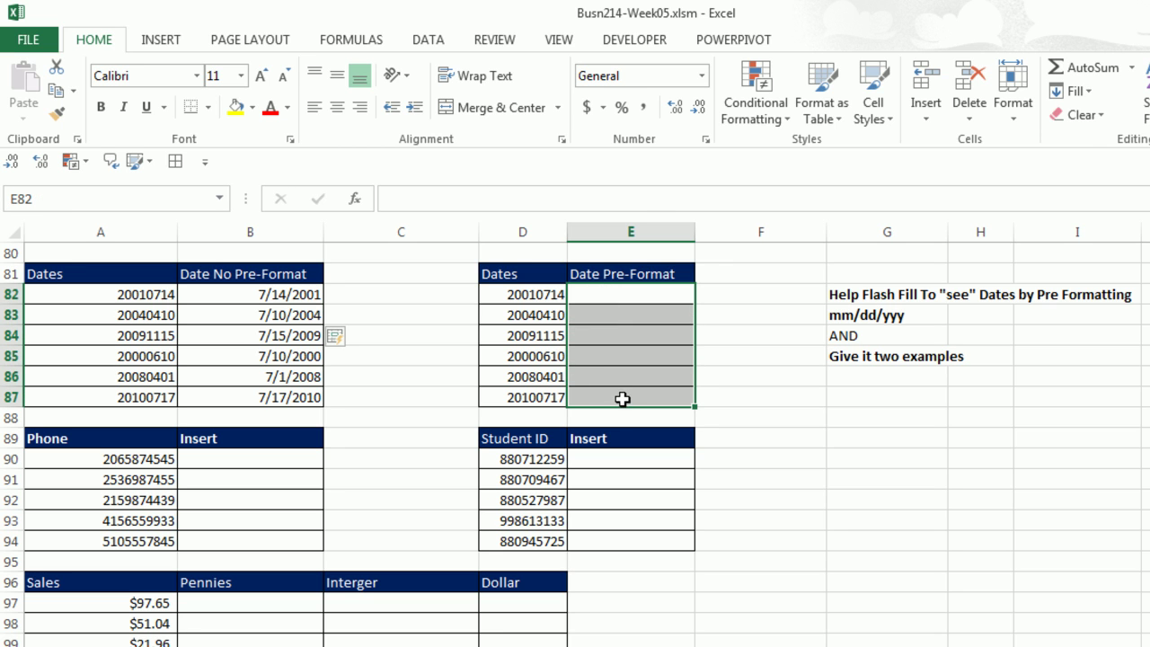
pyautogui.hotkey('ctrl', '1')
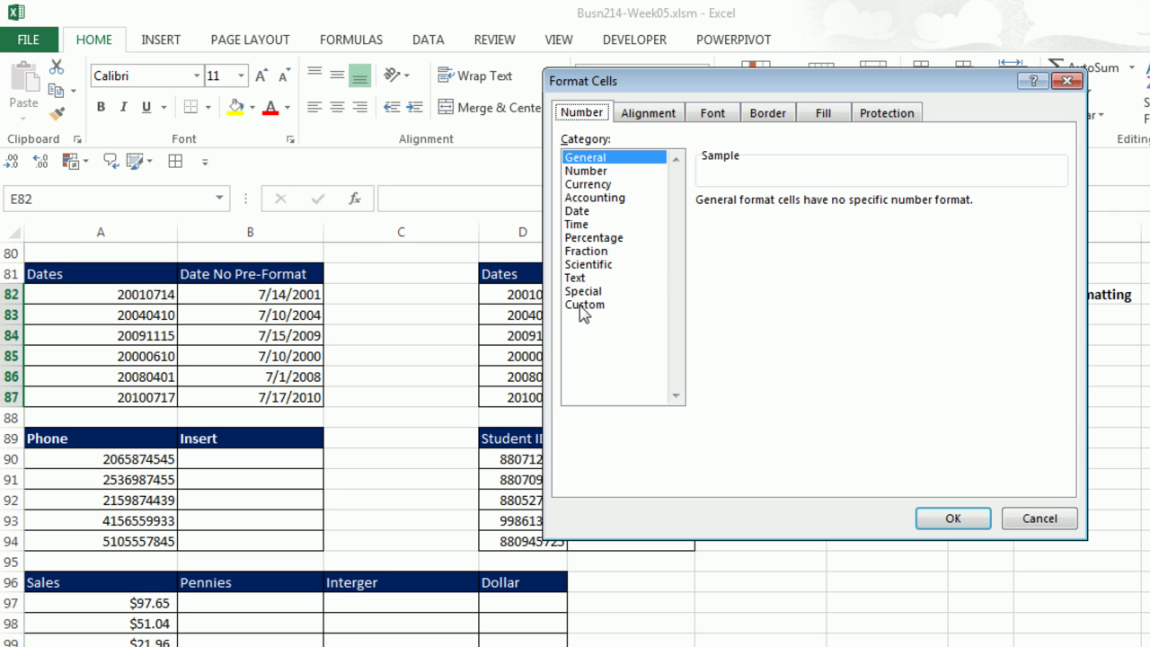
pyautogui.click(585, 307)
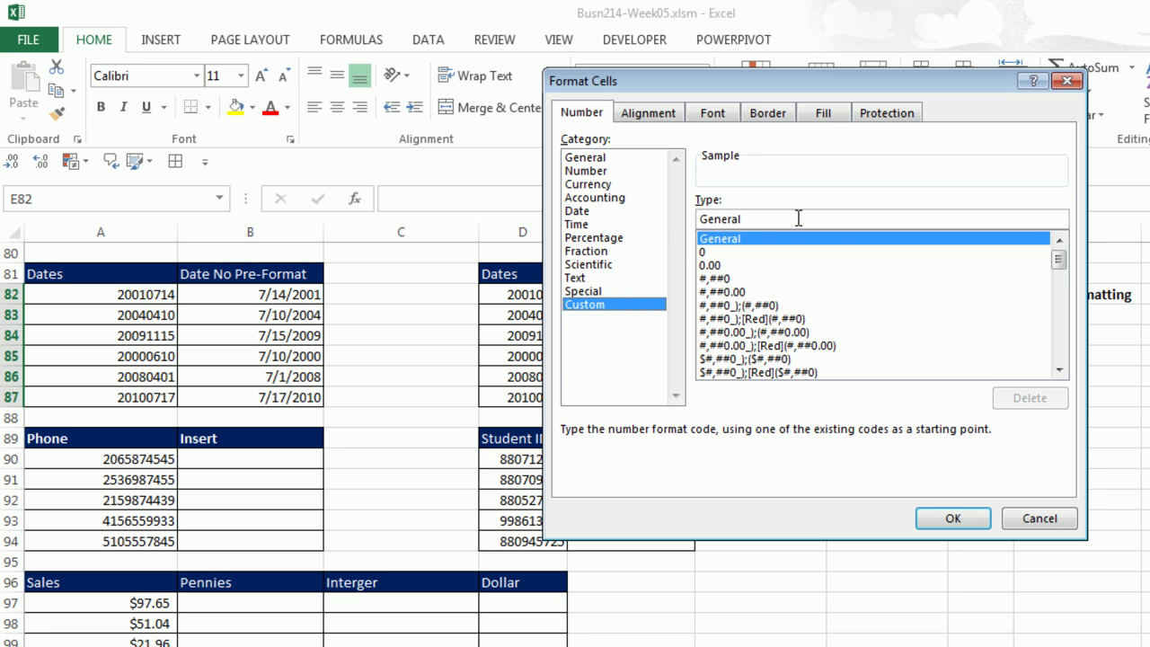
pyautogui.moveTo(797, 219); pyautogui.dragTo(636, 216)
pyautogui.write('mm/dd/yyyy')
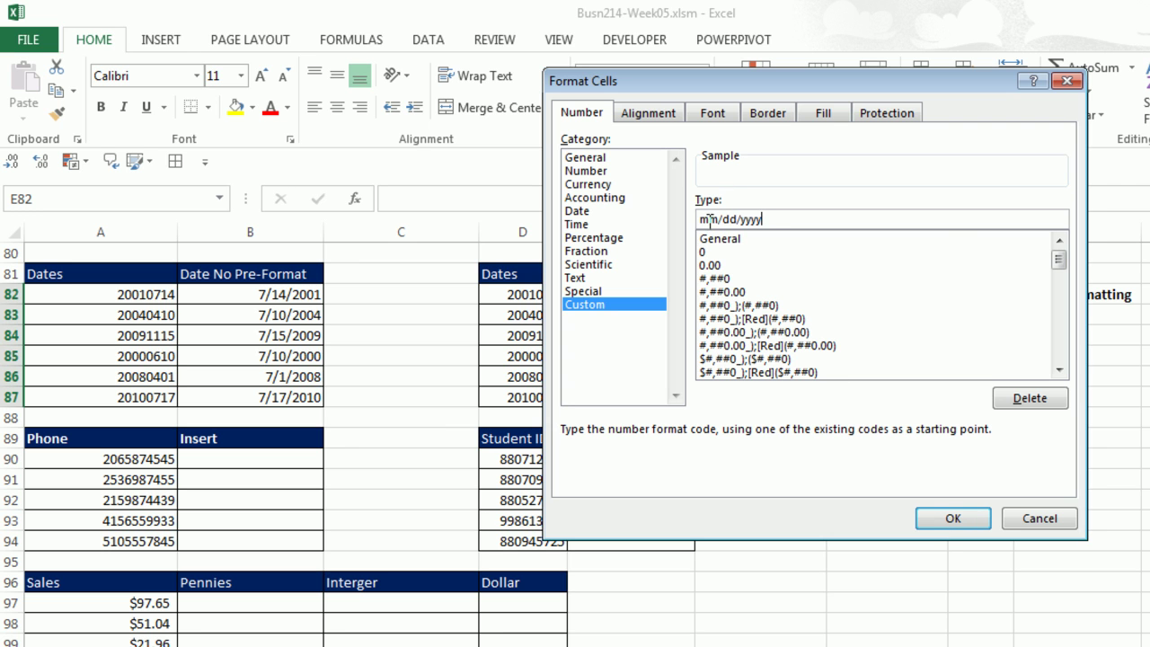
pyautogui.click(950, 519)
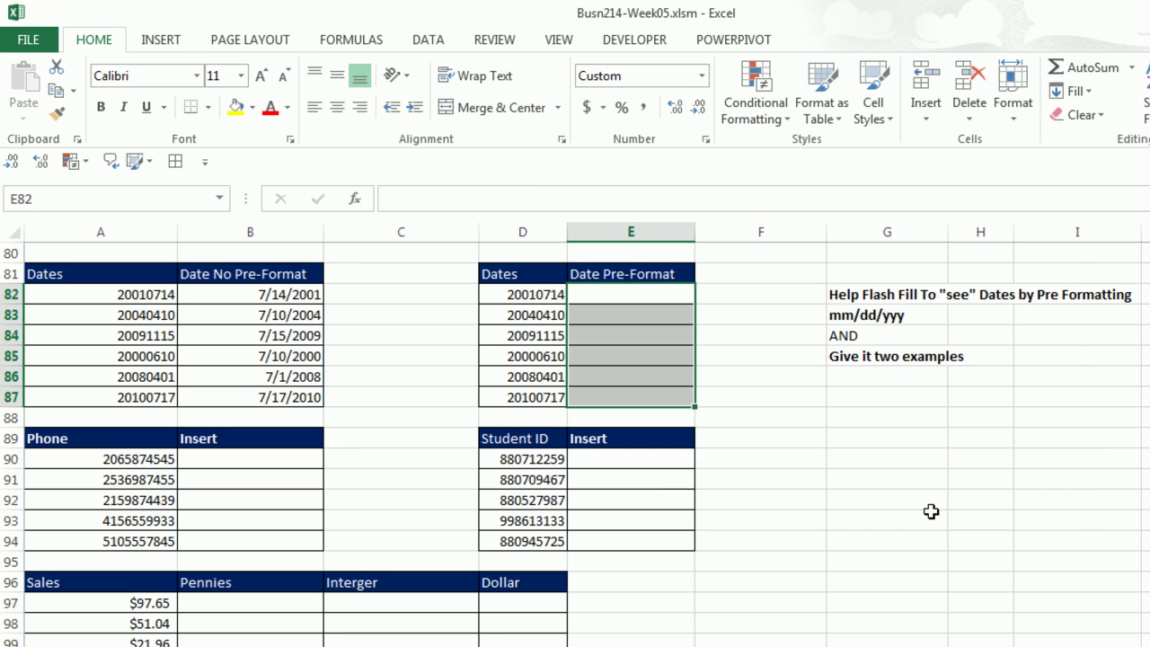
# Try 07/14/2001 in E82 with Flash Fill, then undo the fill and the example.
pyautogui.click(609, 300)
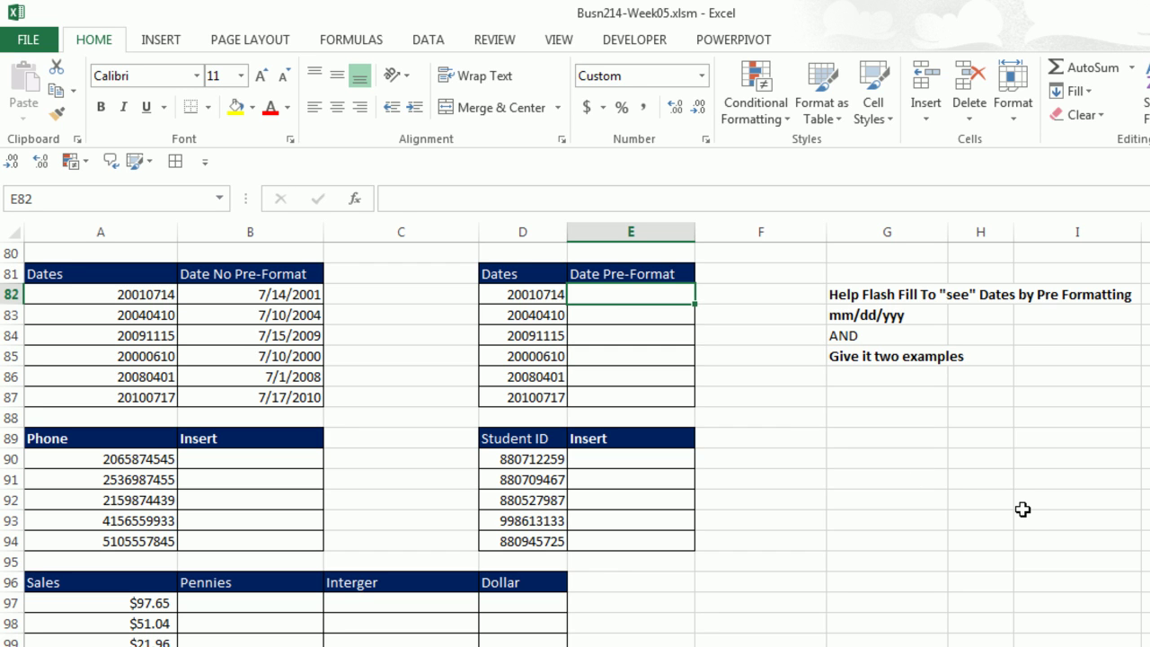
pyautogui.write('07/14/2001')
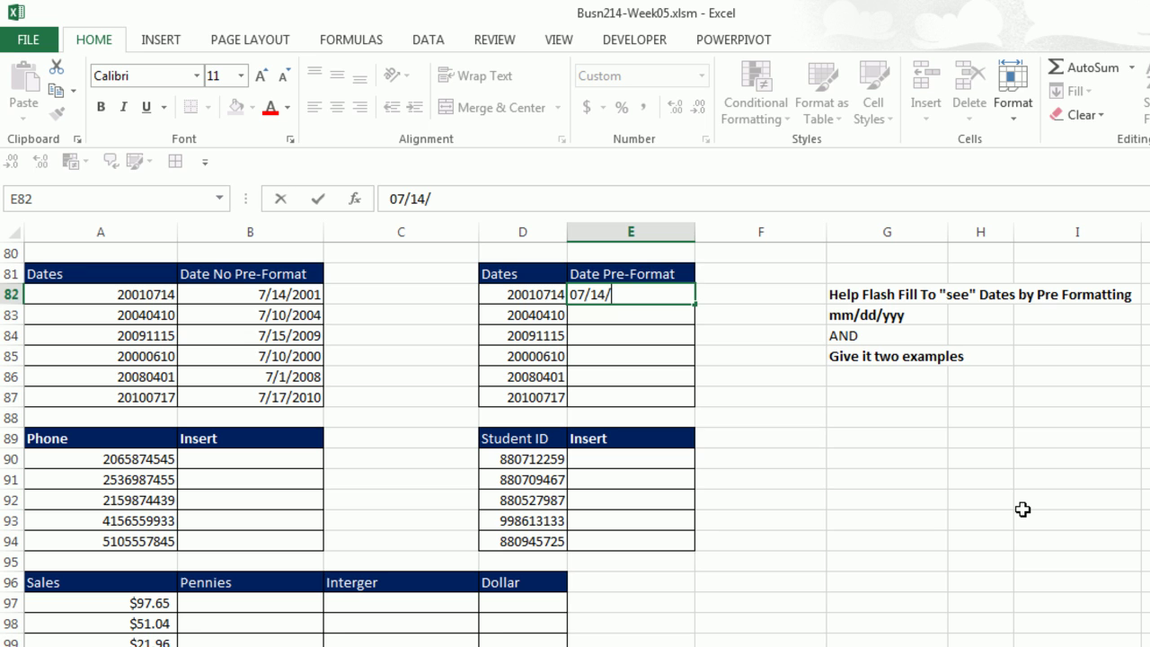
pyautogui.press('Return')
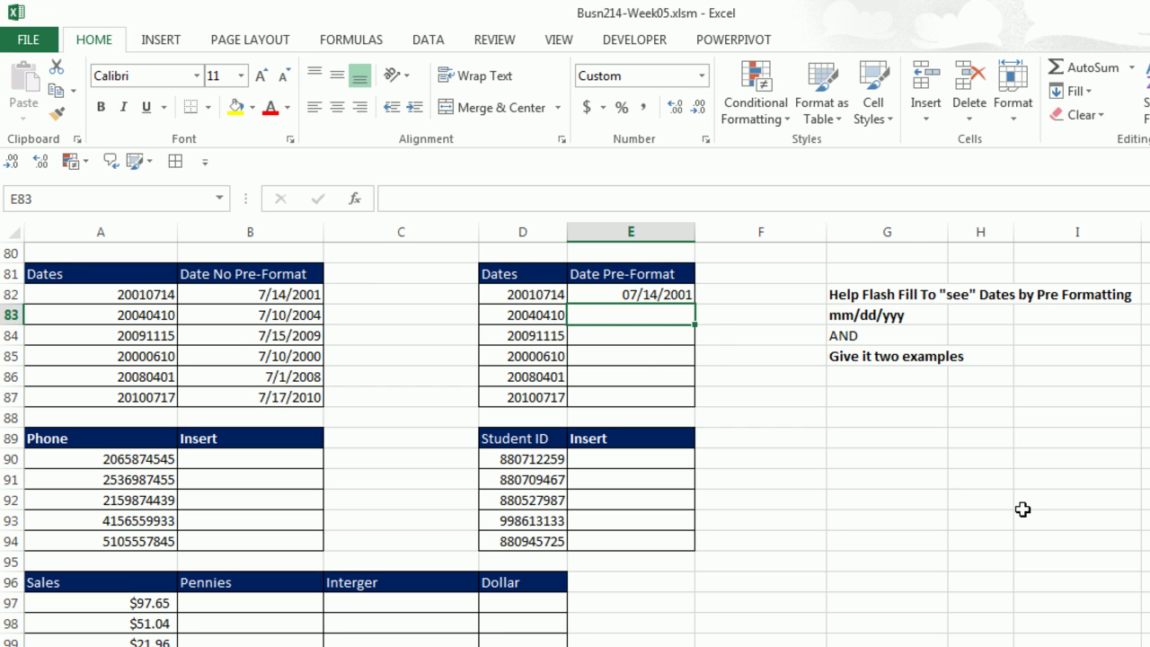
pyautogui.hotkey('ctrl', 'e')
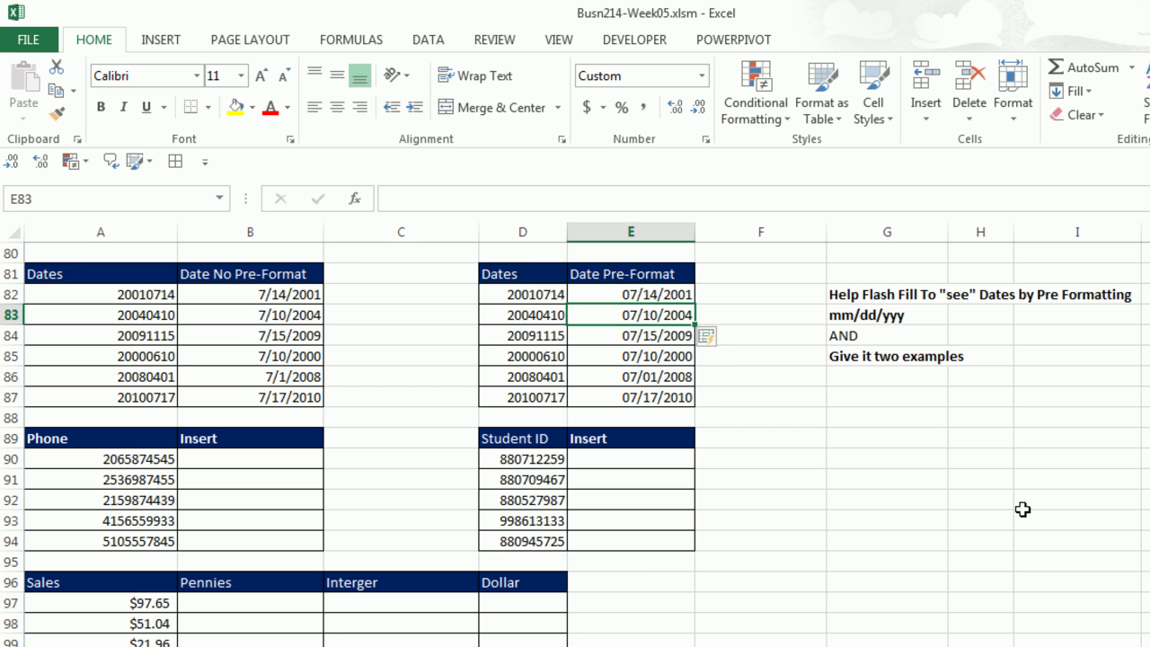
pyautogui.hotkey('ctrl', 'z')
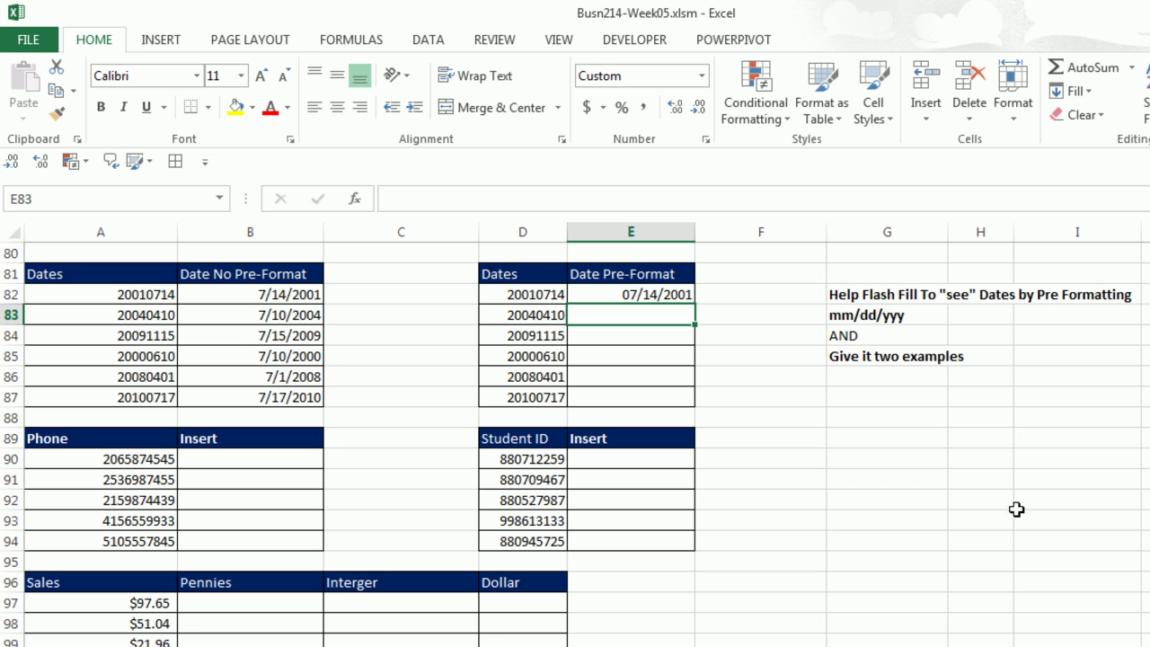
pyautogui.hotkey('ctrl', 'z')
# Enter examples 07/14/2001 and 11/15/2009, then Flash Fill the rest of column E.
pyautogui.write('07/1')
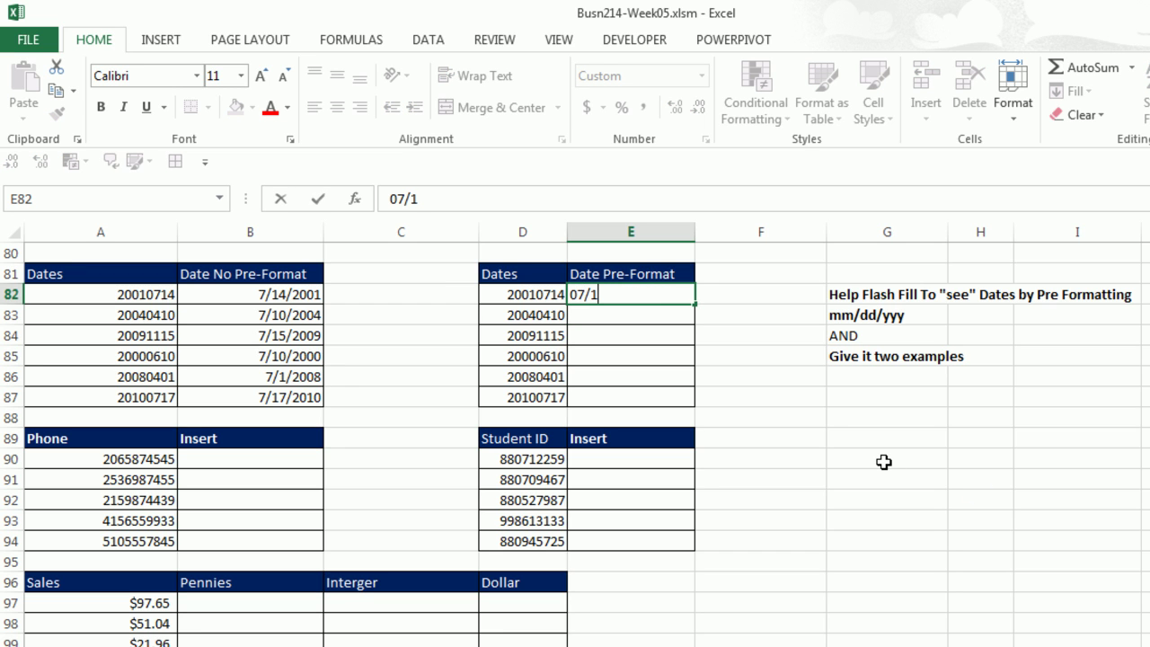
pyautogui.write('4/2001')
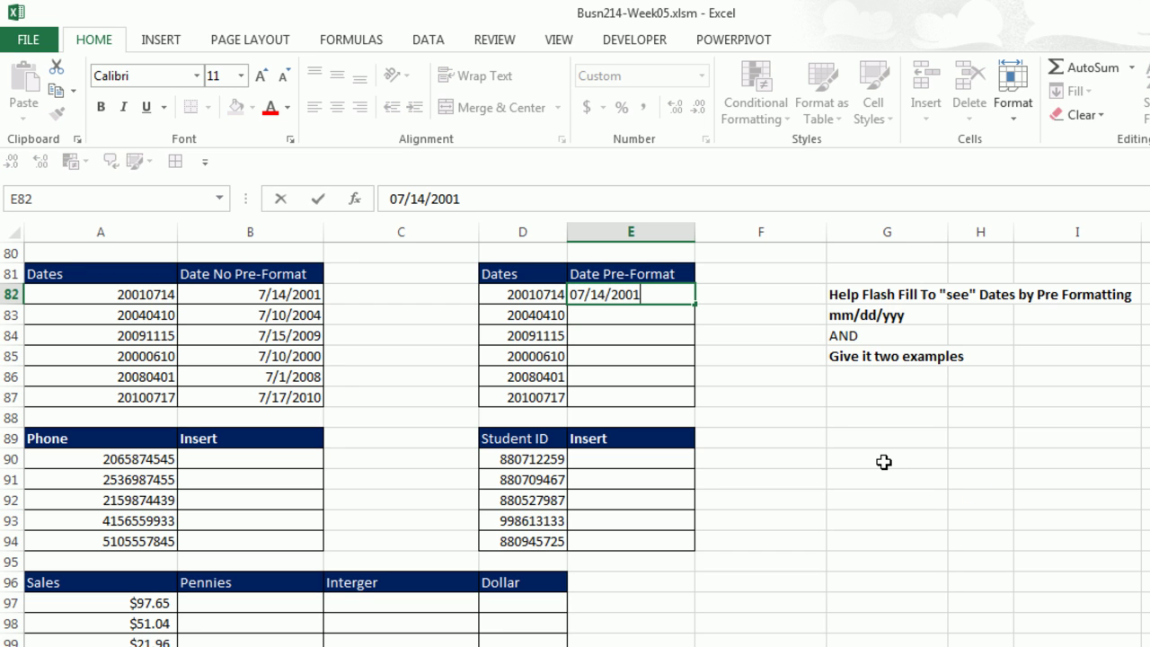
pyautogui.press('Return')
pyautogui.press('Return')
pyautogui.press('Return')
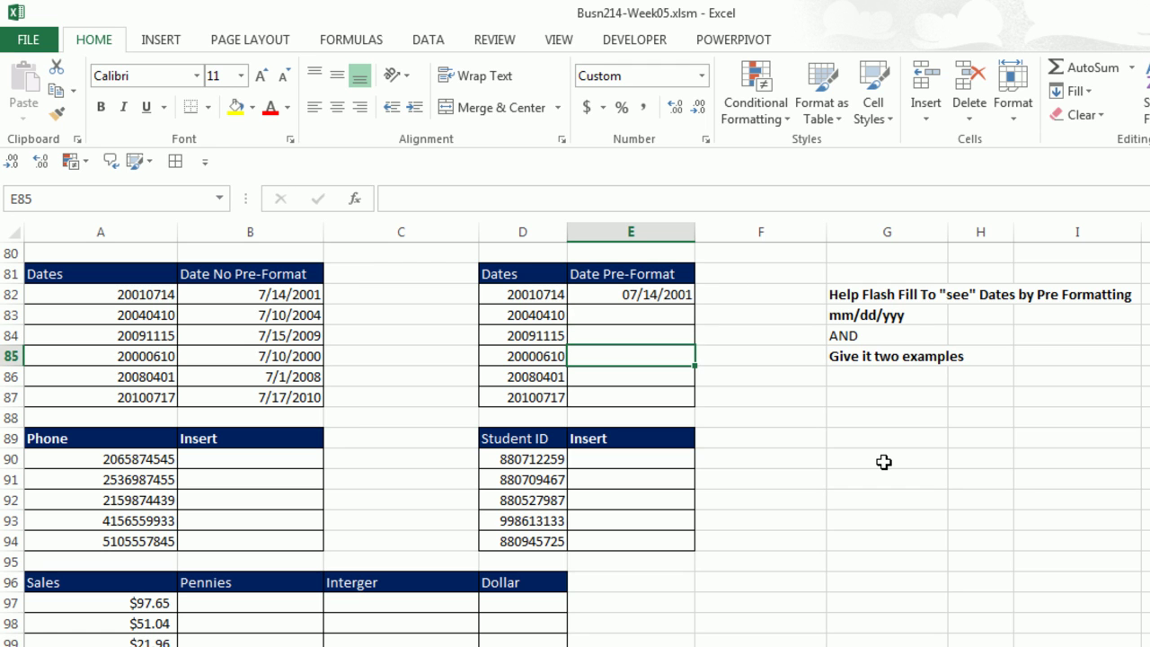
pyautogui.press('Up')
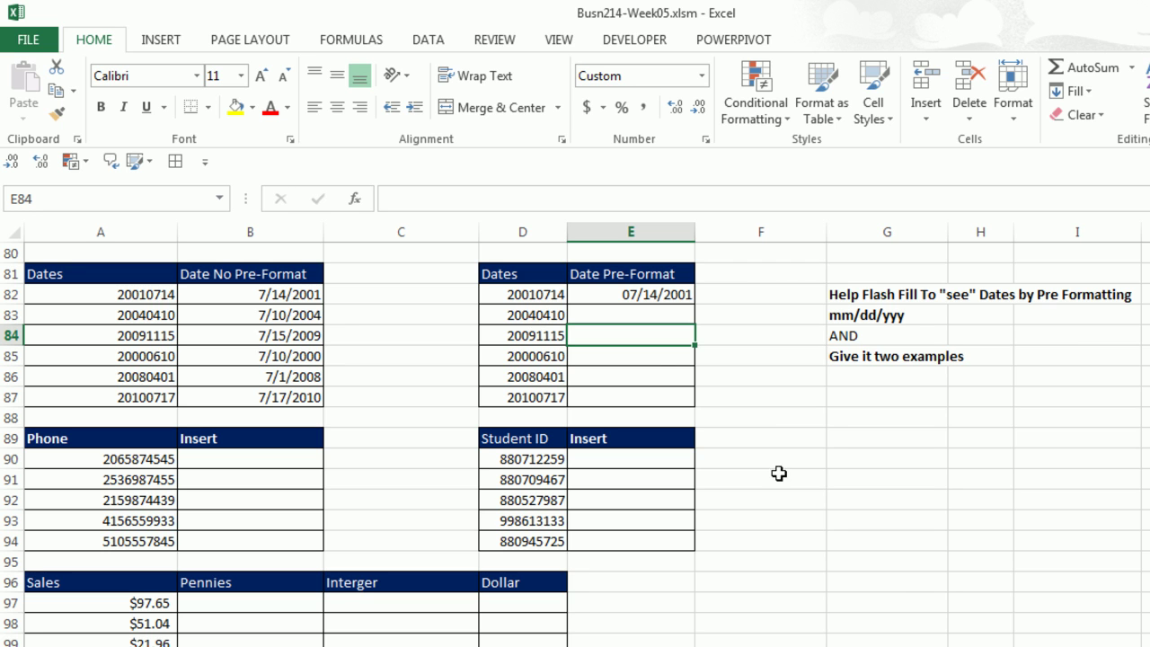
pyautogui.write('11/')
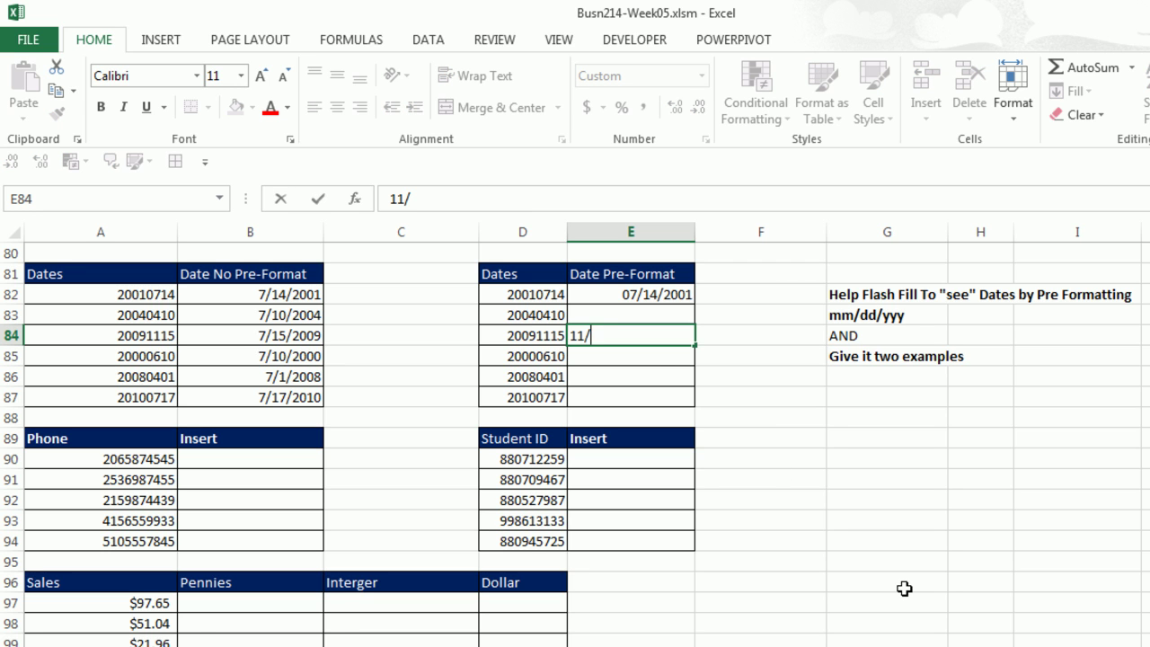
pyautogui.write('15/2009')
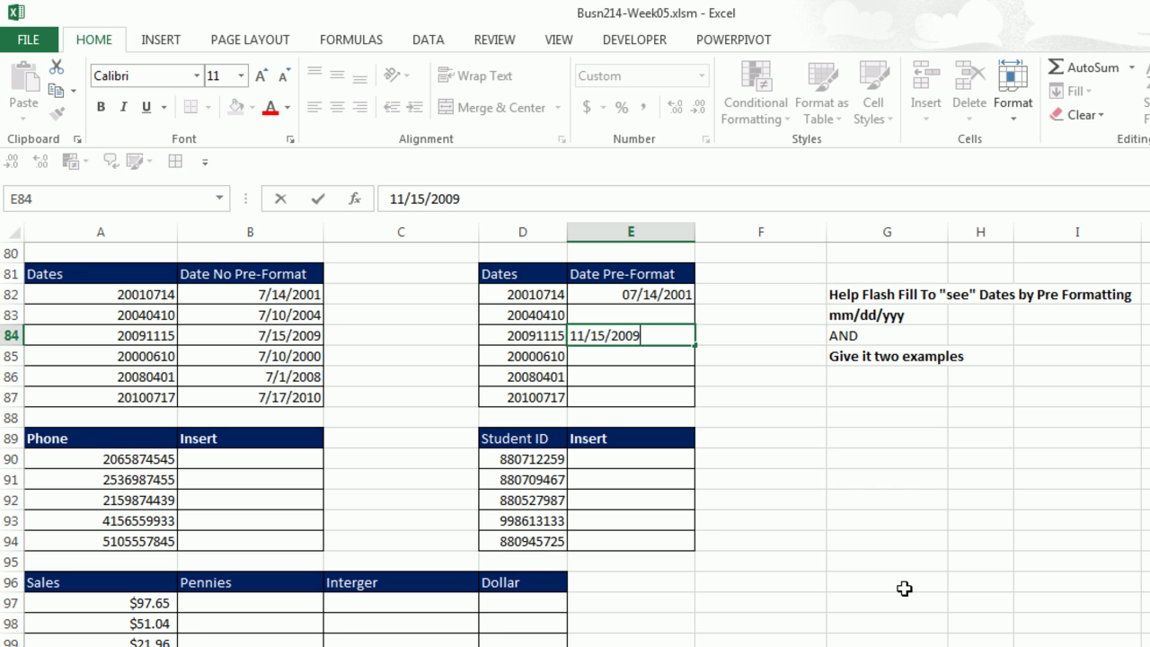
pyautogui.press('Return')
pyautogui.hotkey('ctrl', 'e')
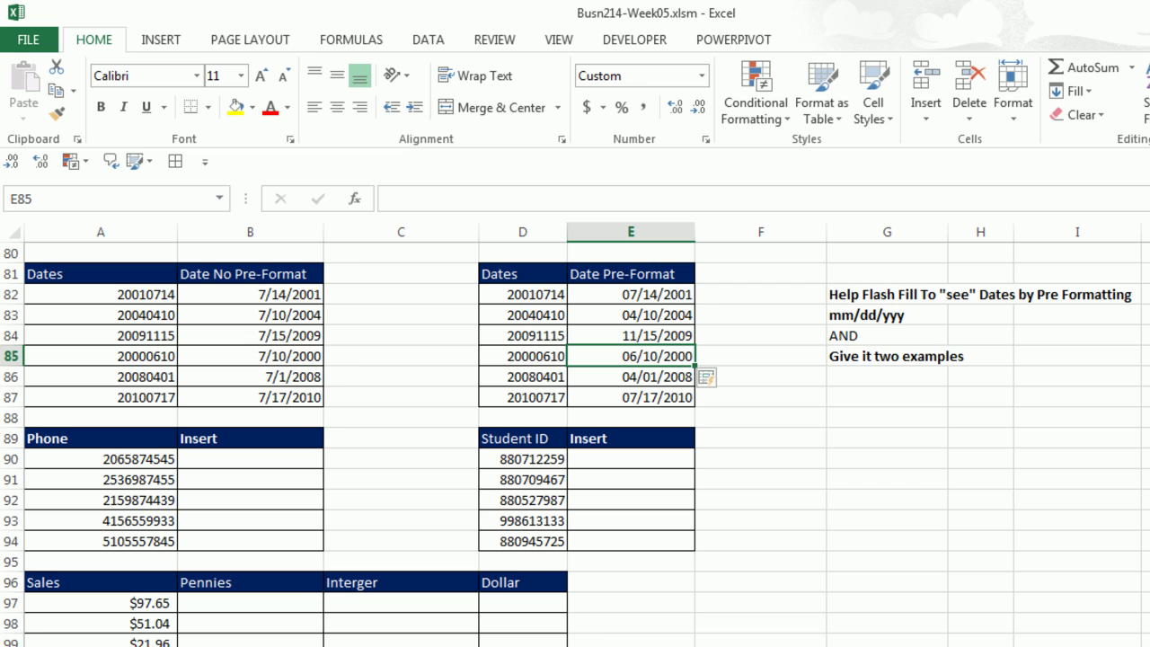
# Type the first phone number with bracketed area code and dash in B90, then Flash Fill B91:B94.
pyautogui.click(249, 458)
pyautogui.scroll(-3, 102, 282)
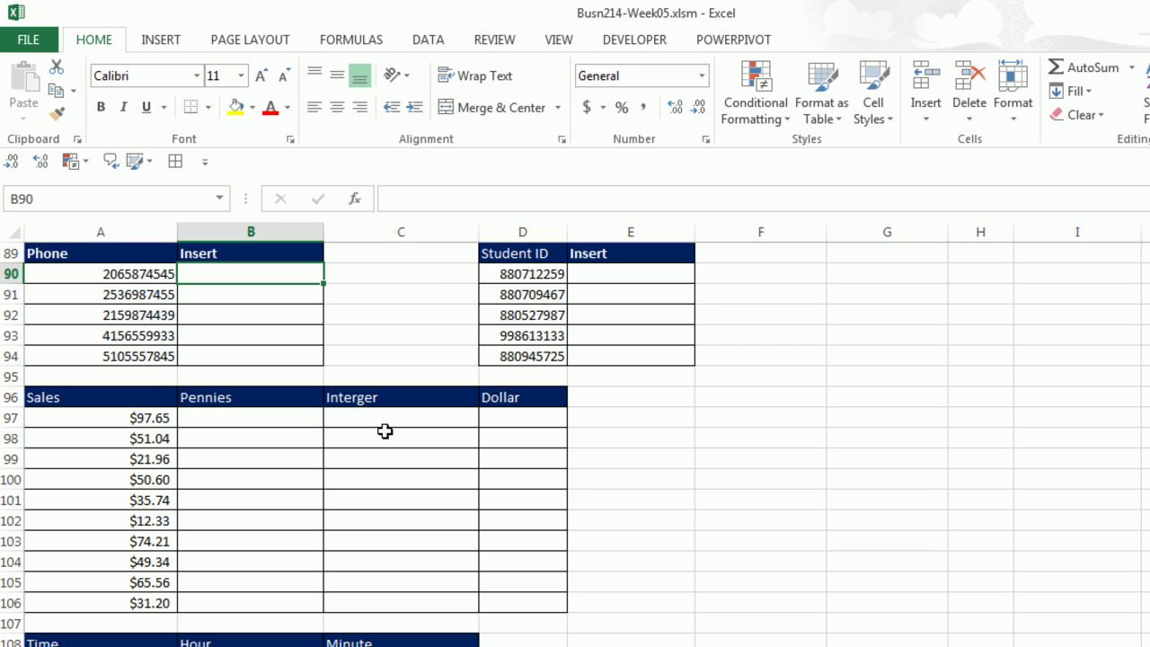
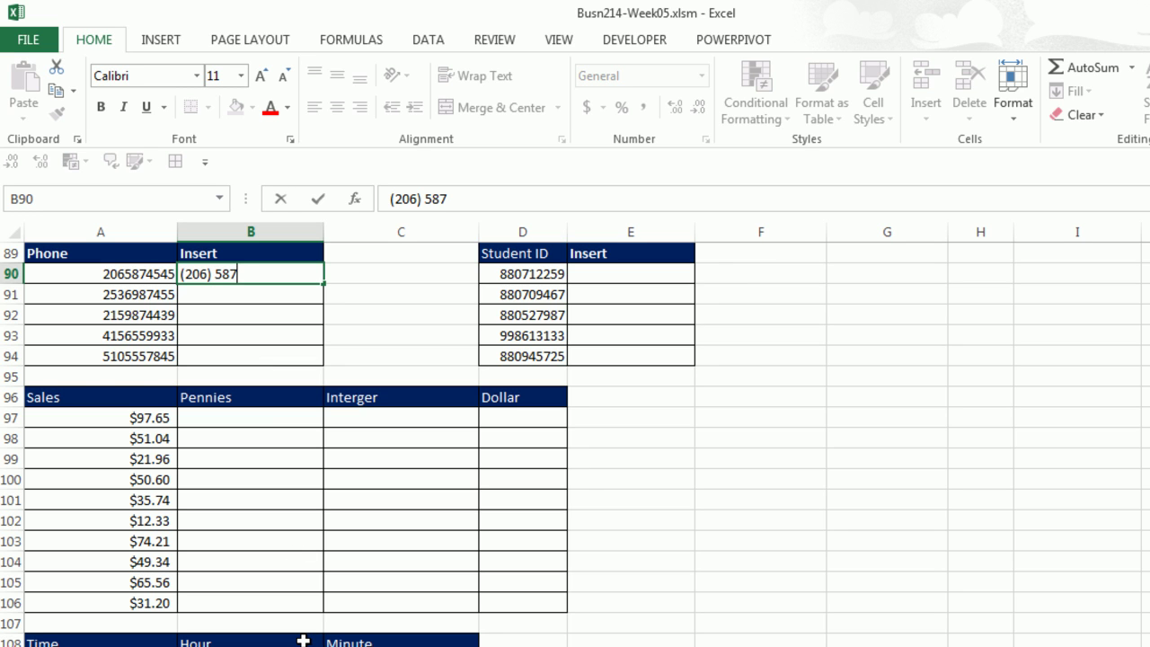
pyautogui.press('Return')
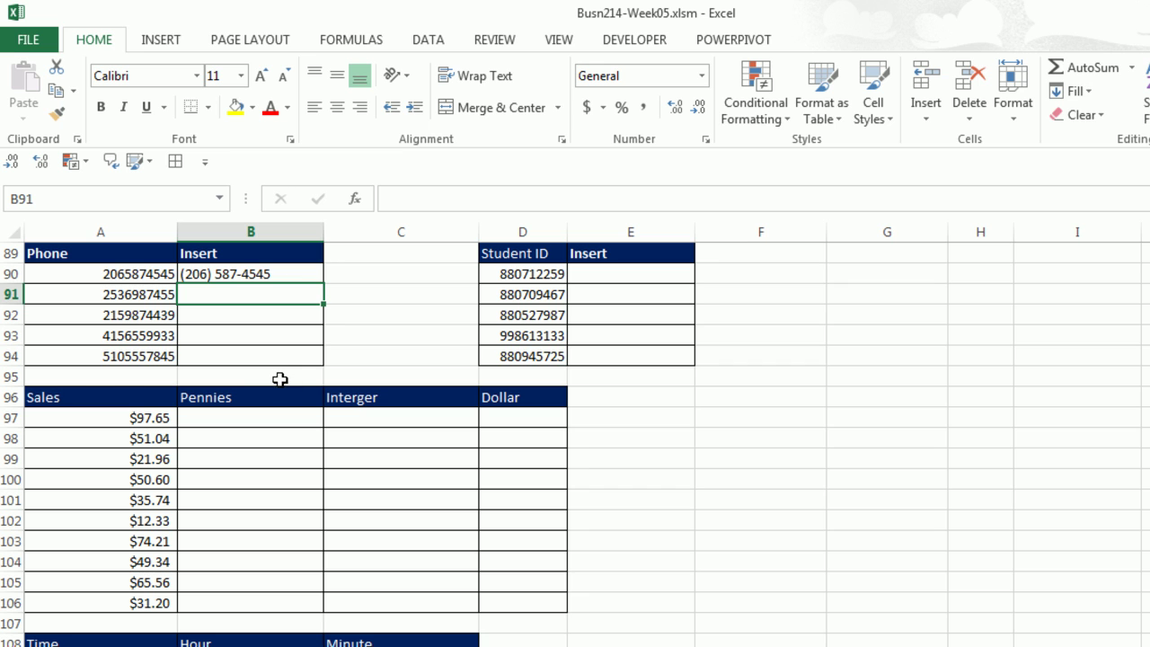
pyautogui.hotkey('ctrl', 'e')
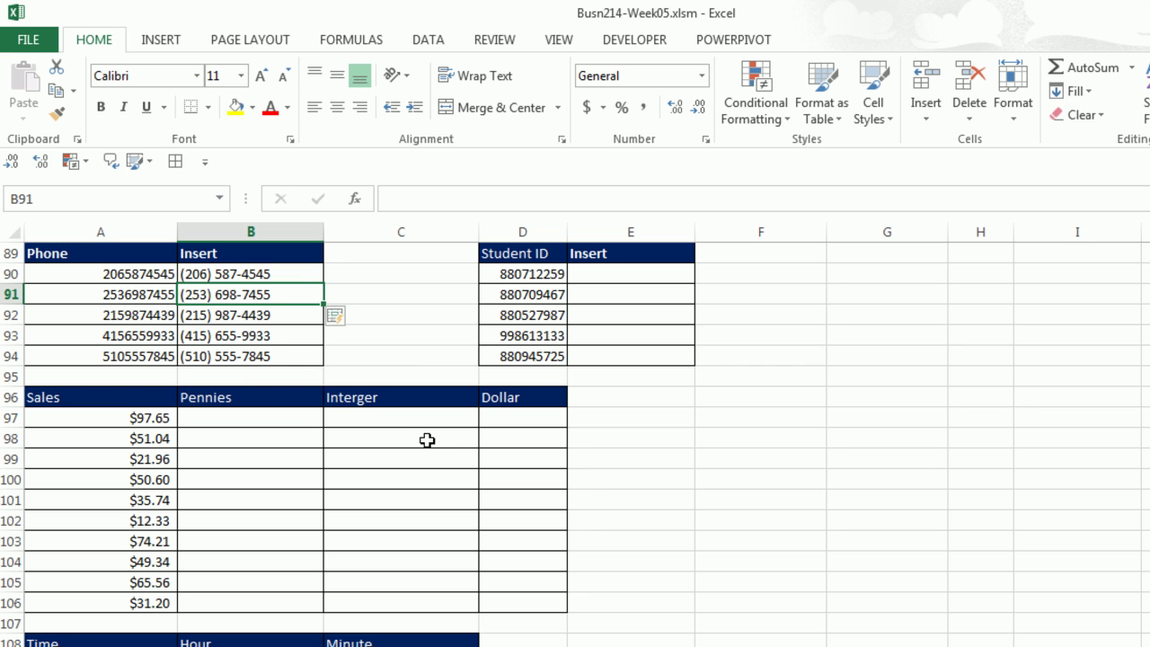
# Type the first student ID in 3-2-4 dashed form in E90, then Flash Fill E91:E94.
pyautogui.click(598, 272)
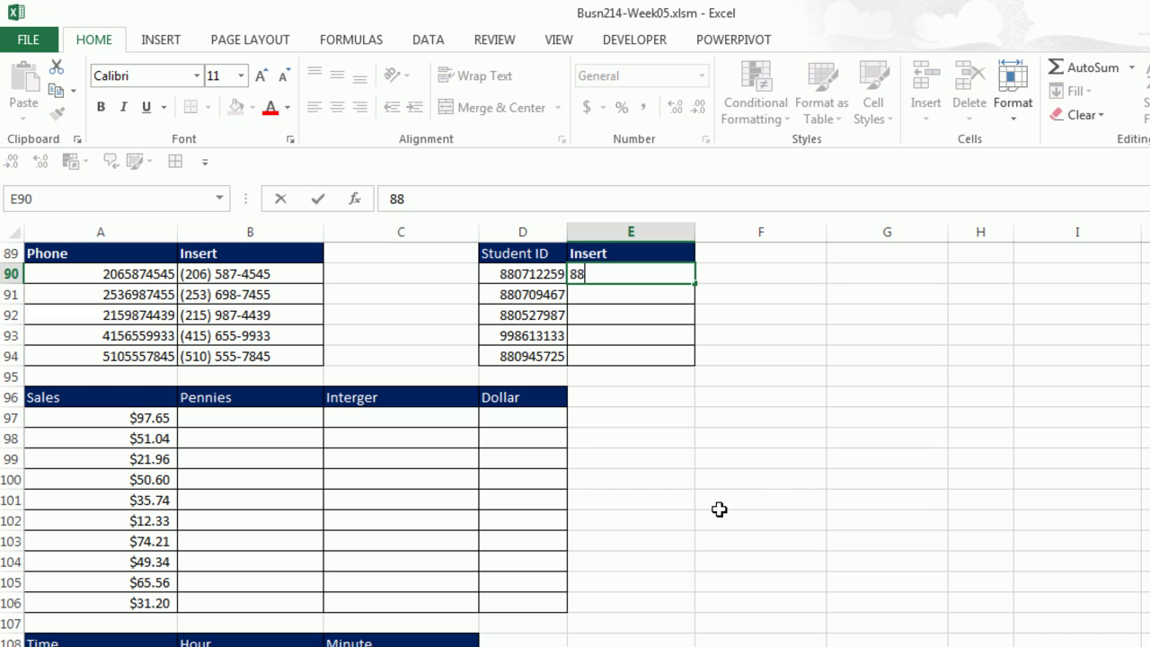
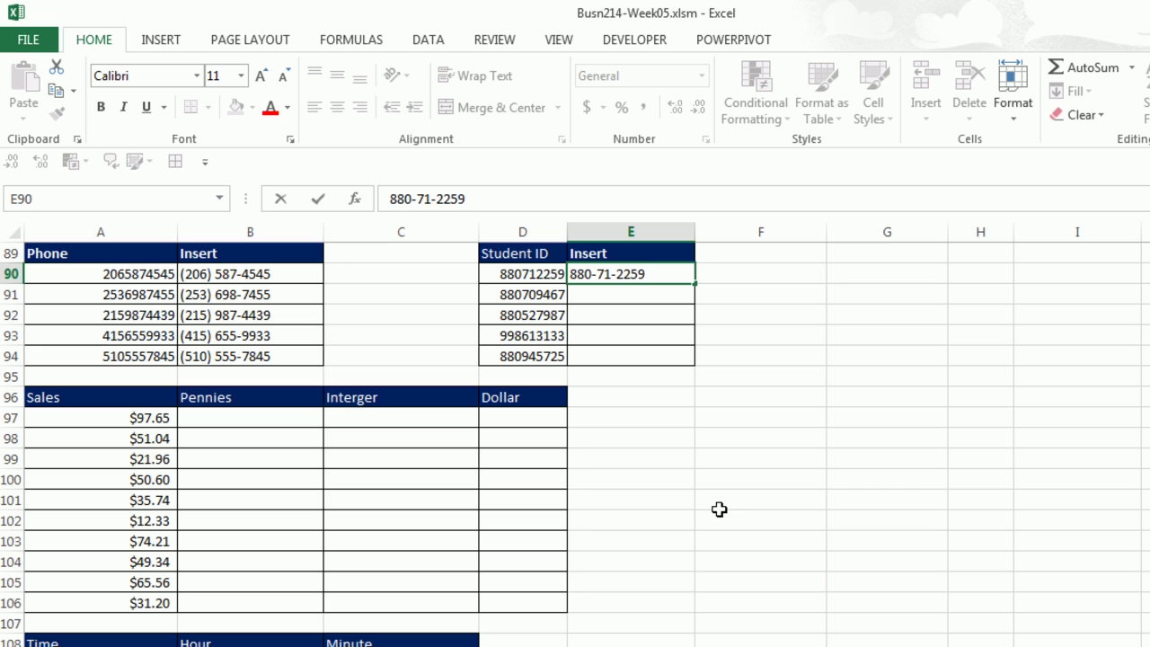
pyautogui.press('Return')
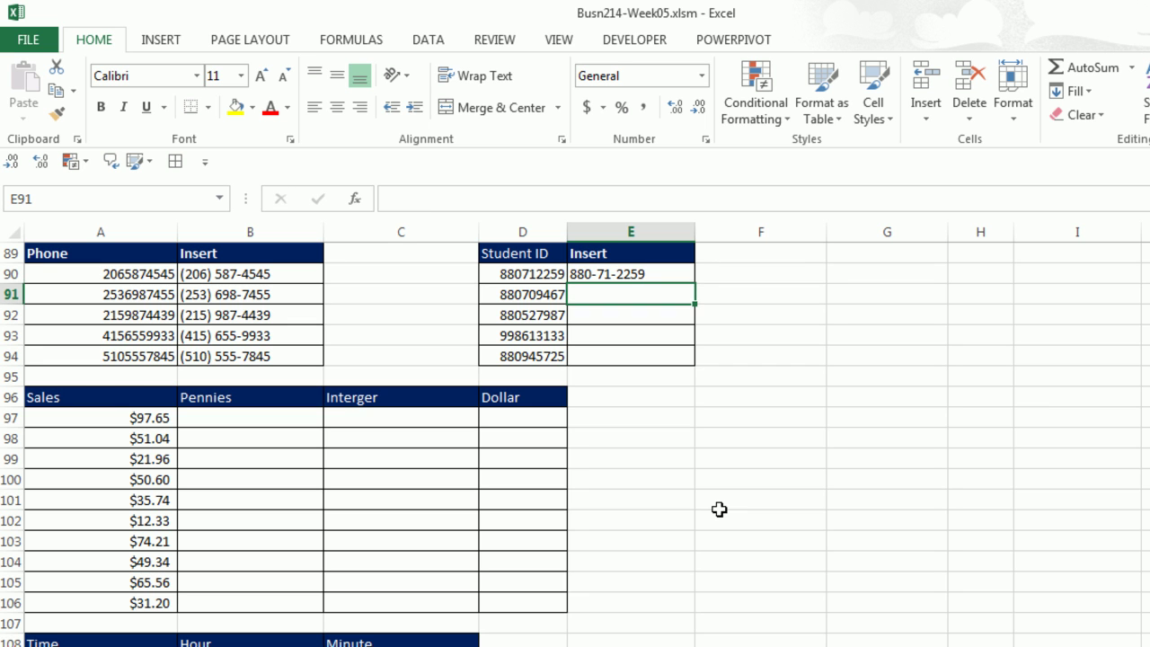
pyautogui.hotkey('ctrl', 'e')
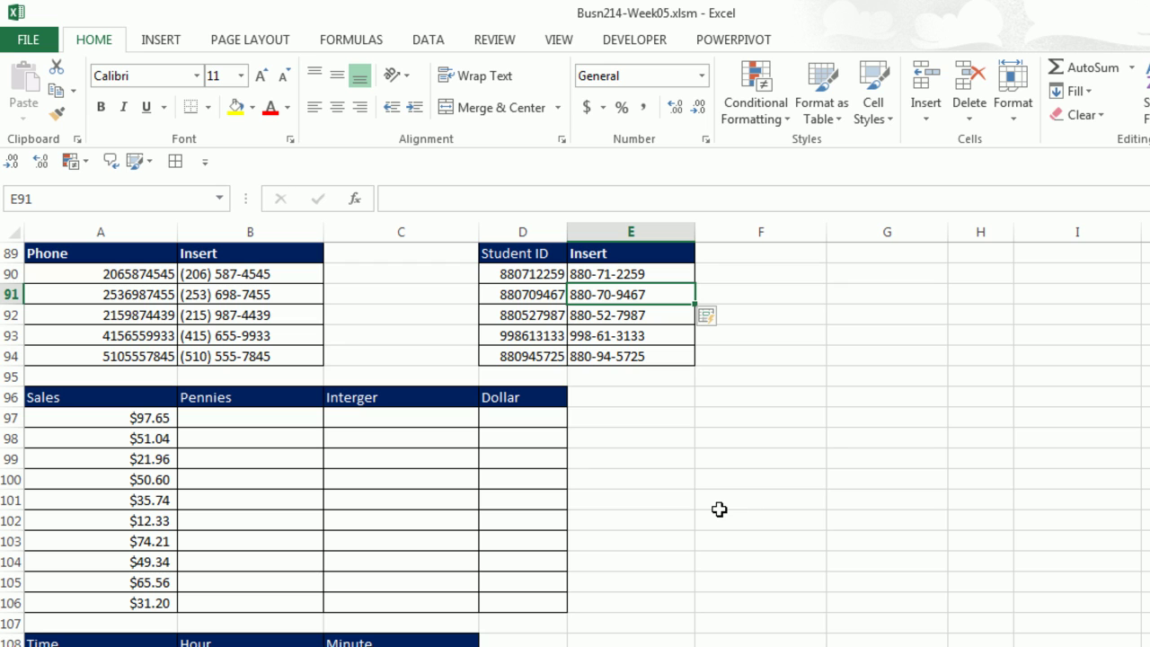
# Enter .65 in B97 and Flash Fill the remaining cents down to B106.
pyautogui.click(238, 419)
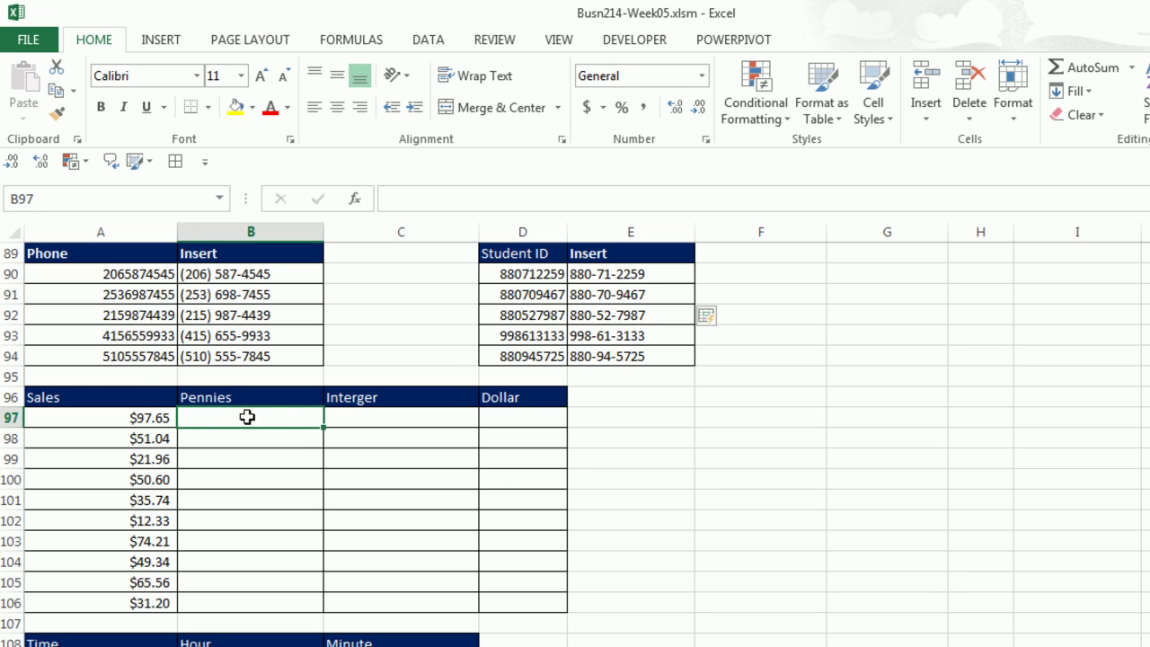
pyautogui.write('.65')
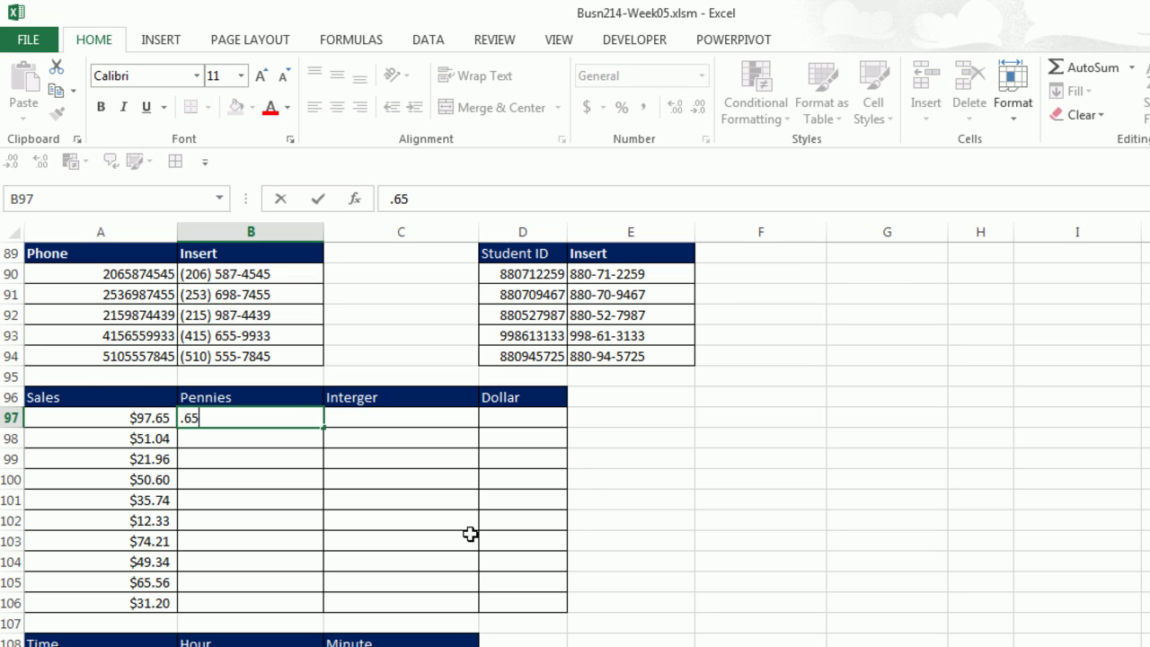
pyautogui.press('Return')
pyautogui.hotkey('ctrl', 'e')
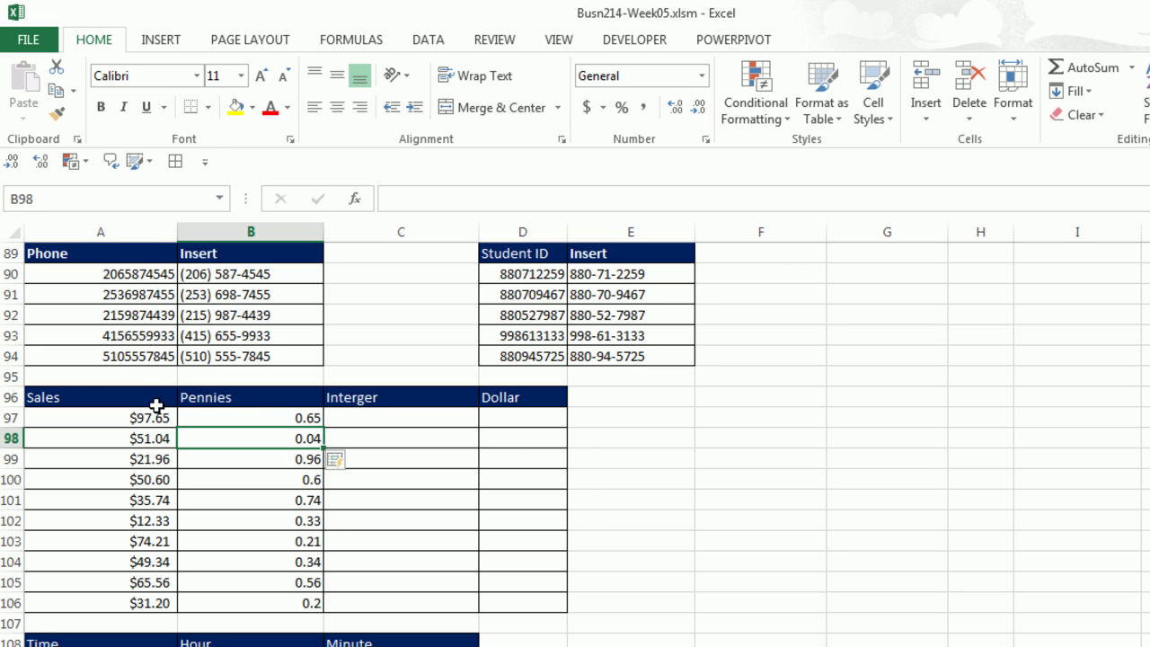
# Enter 97 in C97 and Flash Fill the Interger column's whole dollars.
pyautogui.click(364, 418)
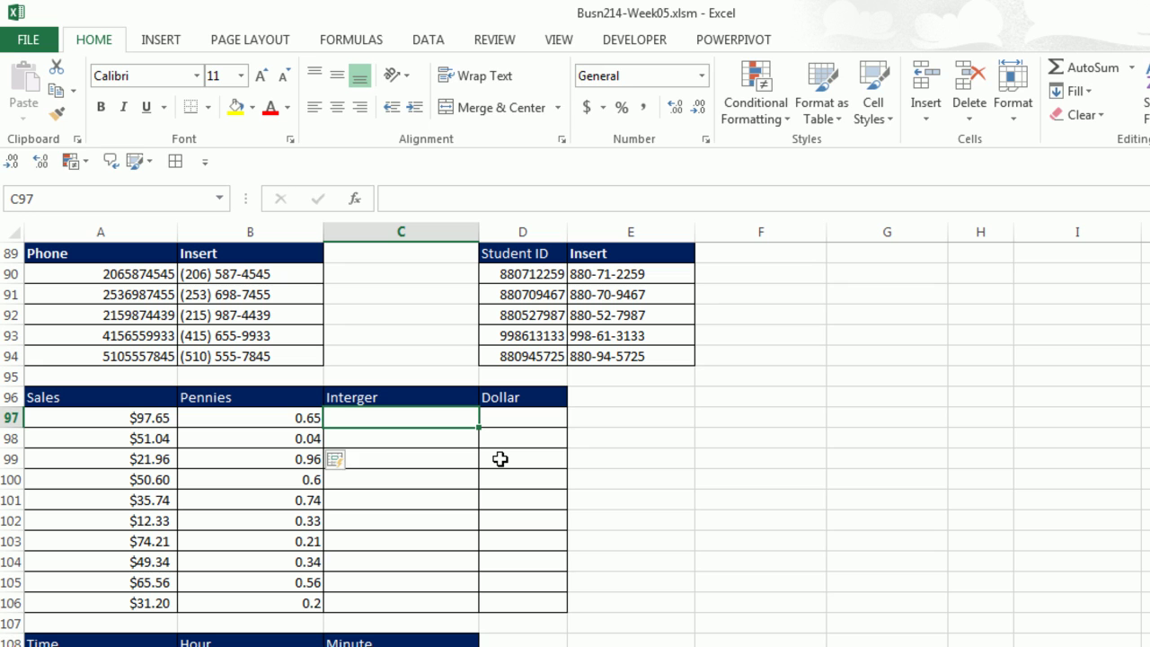
pyautogui.write('97')
pyautogui.press('Return')
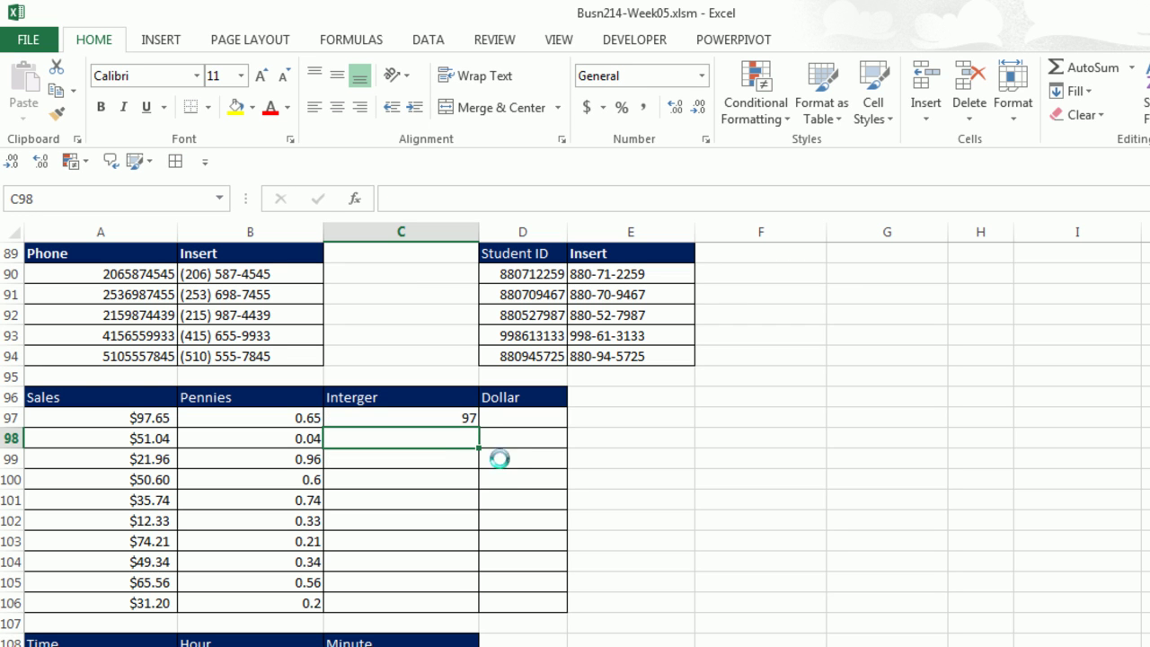
pyautogui.hotkey('ctrl', 'e')
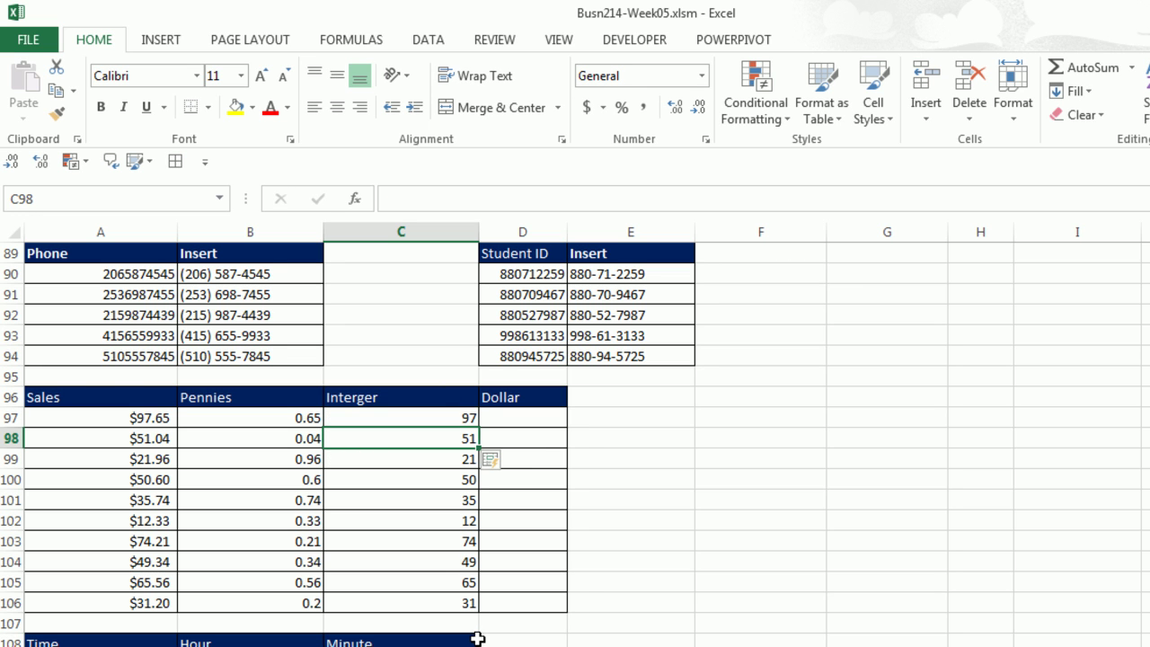
# Enter $97 in D97 and Flash Fill the Dollar column through $31.
pyautogui.click(506, 415)
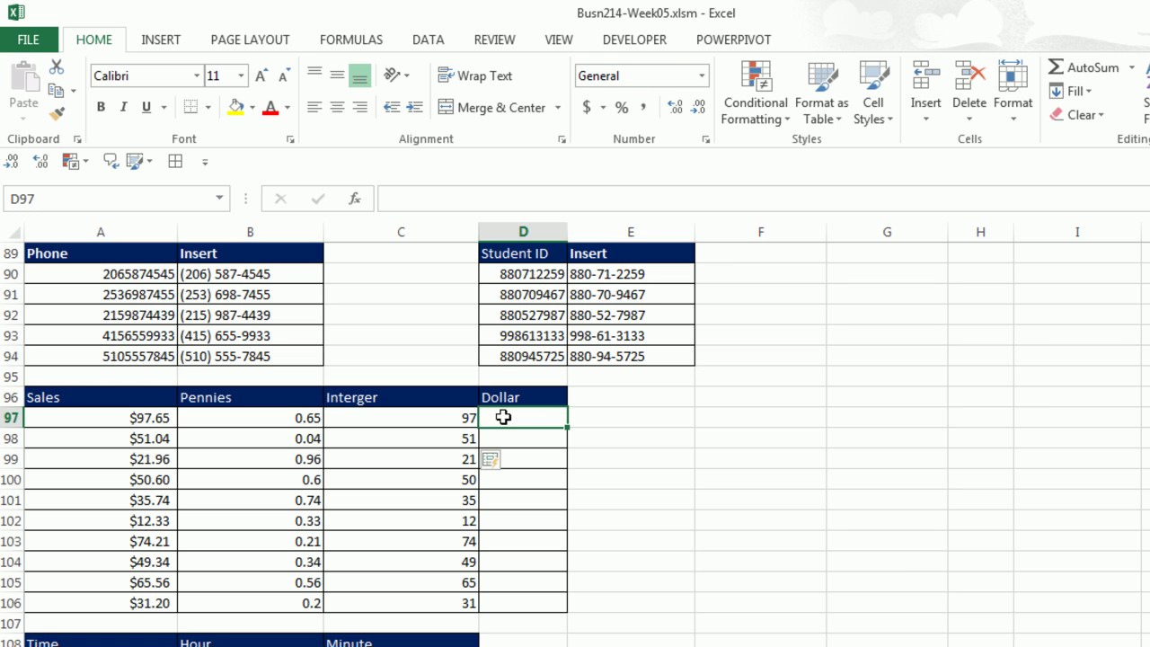
pyautogui.write('$97')
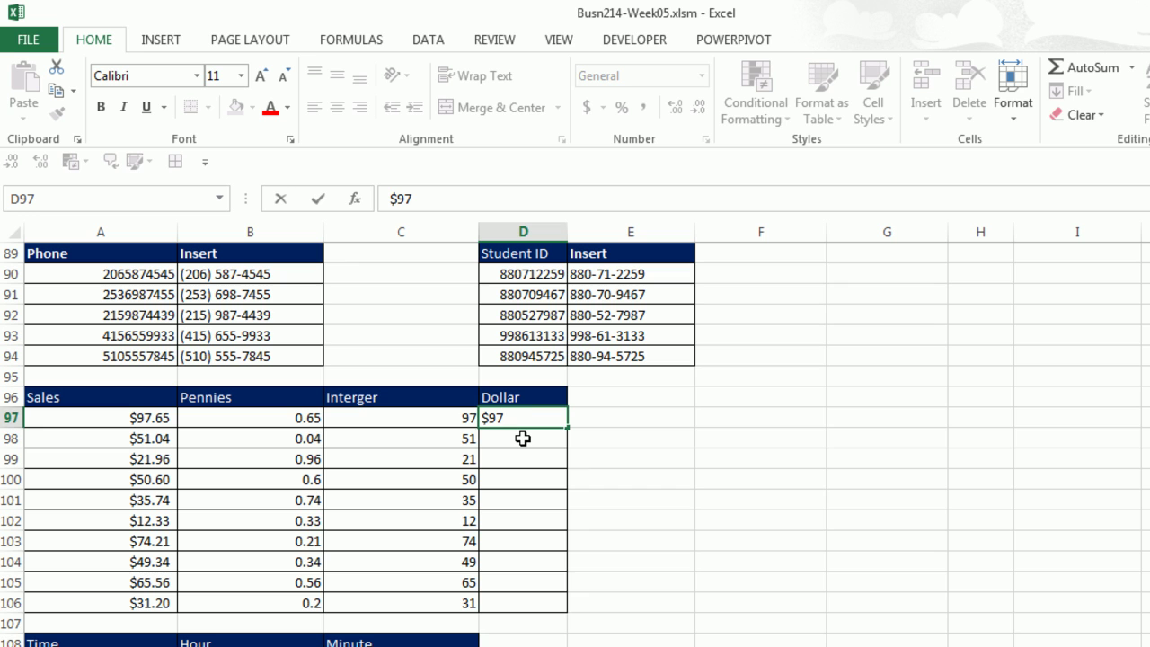
pyautogui.click(523, 438)
pyautogui.hotkey('ctrl', 'e')
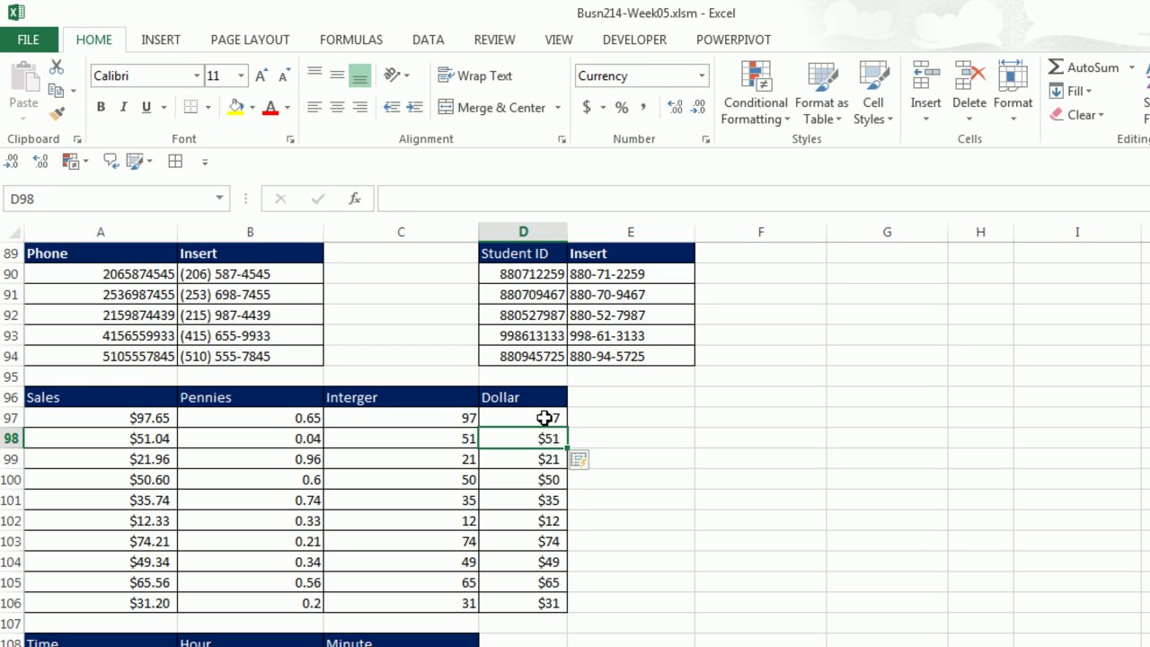
pyautogui.click(546, 417)
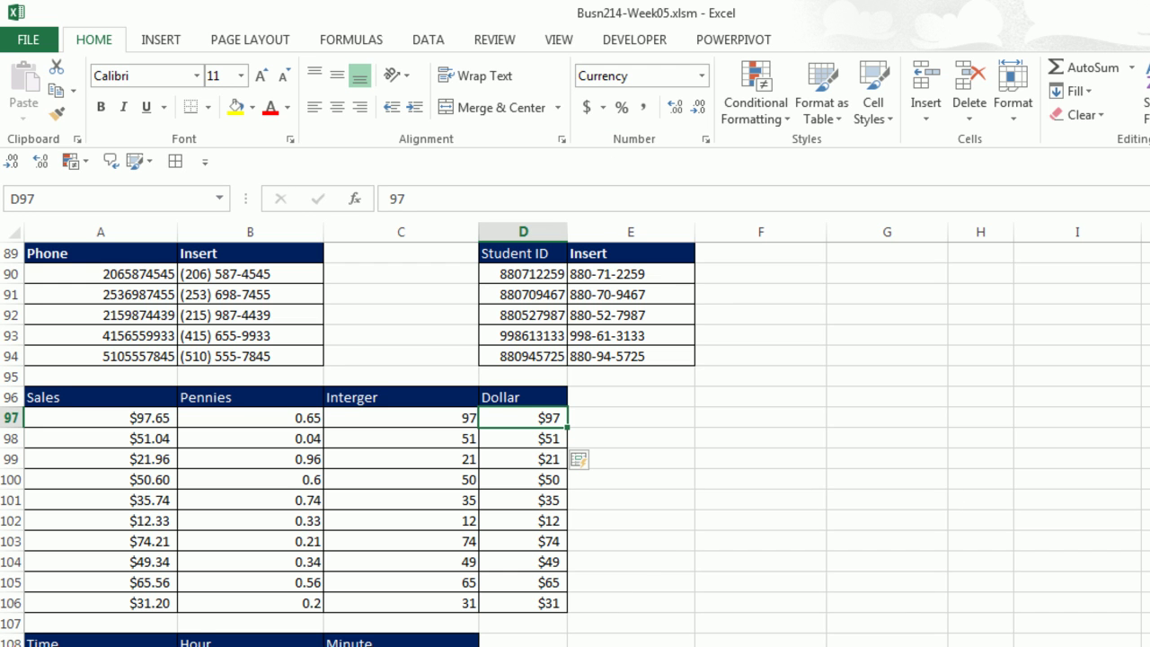
# Enter hour 1 in B109 and Flash Fill the Hour column.
pyautogui.scroll(-3, 575, 446)
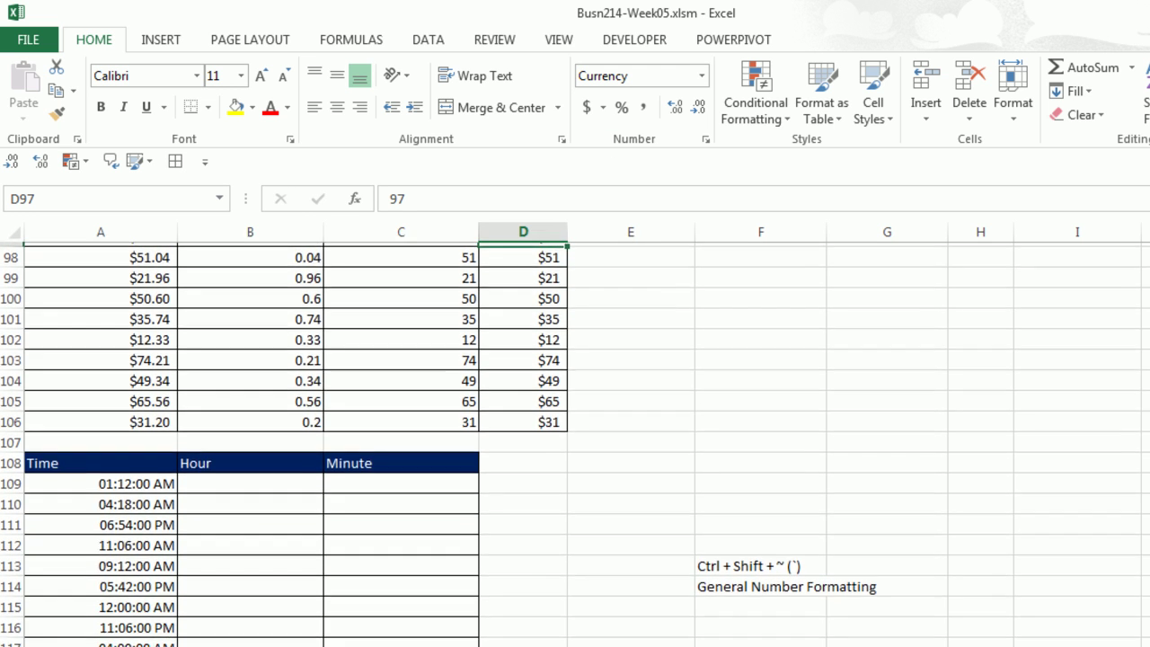
pyautogui.scroll(-3, 575, 444)
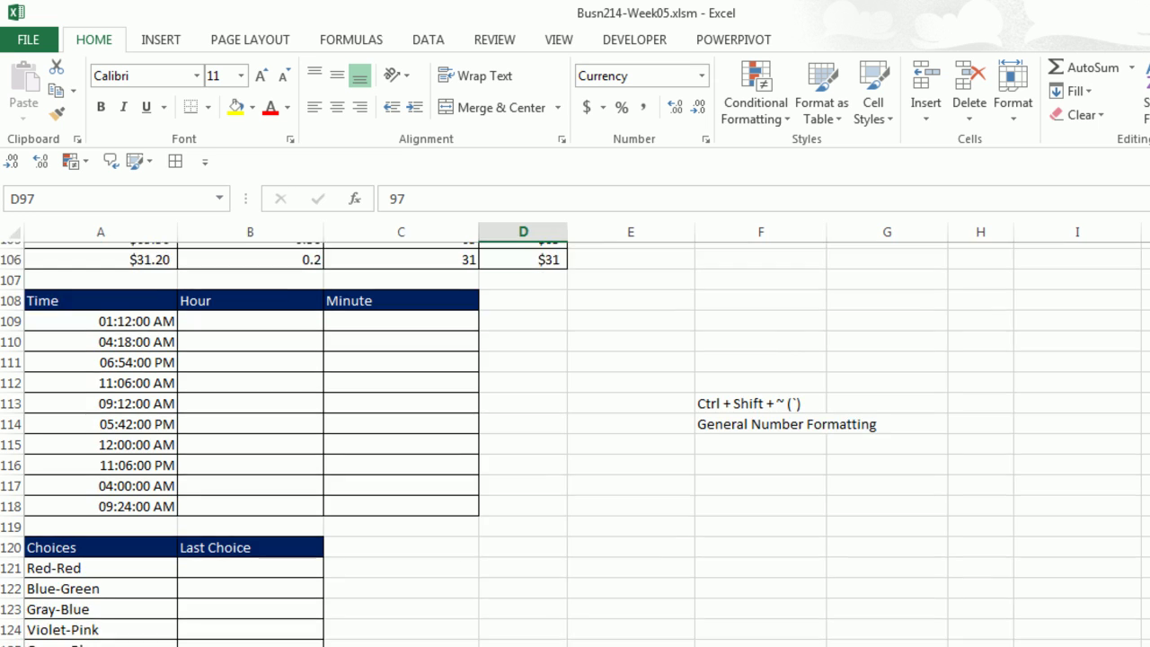
pyautogui.scroll(-1, 735, 452)
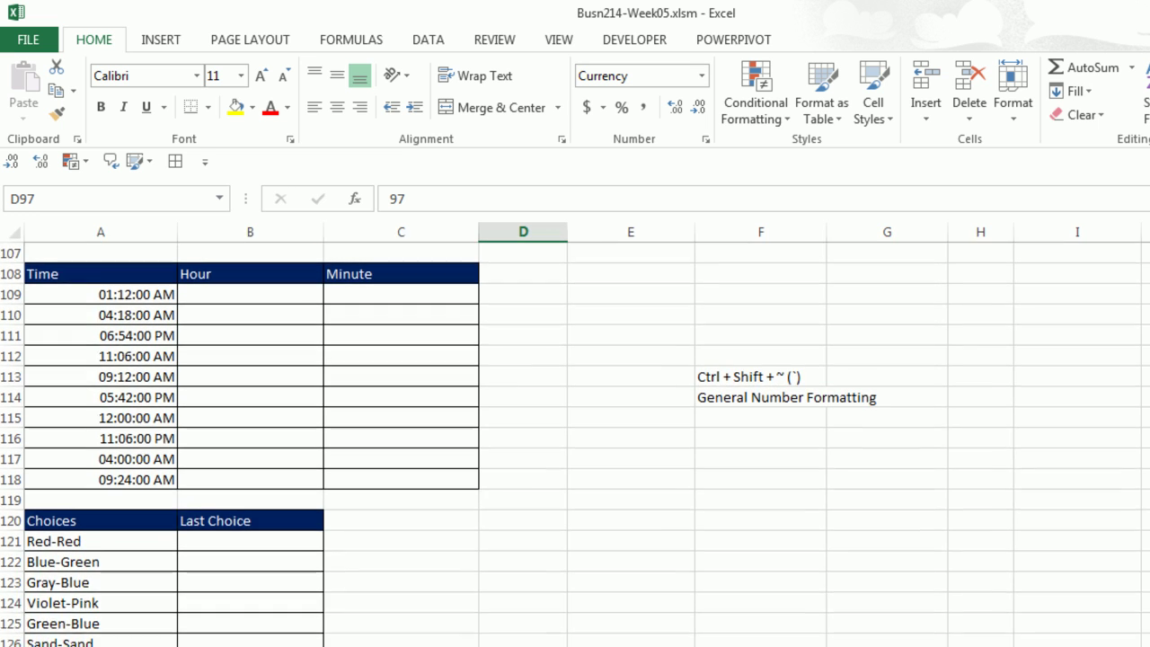
pyautogui.click(258, 277)
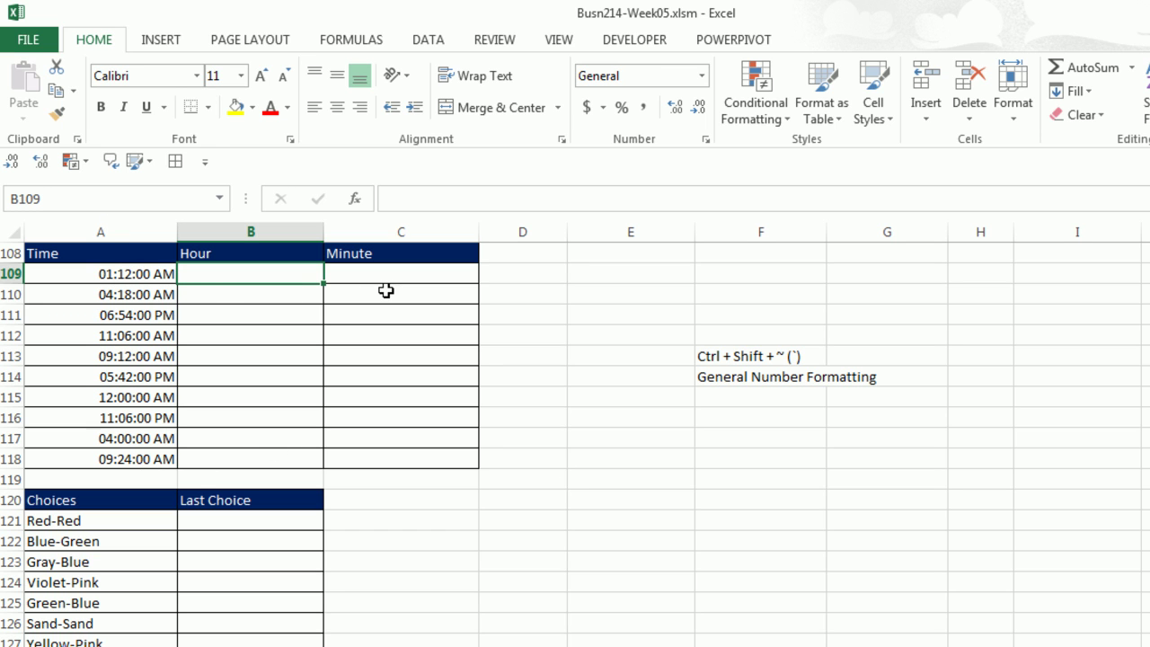
pyautogui.click(103, 232)
pyautogui.write('1')
pyautogui.press('Return')
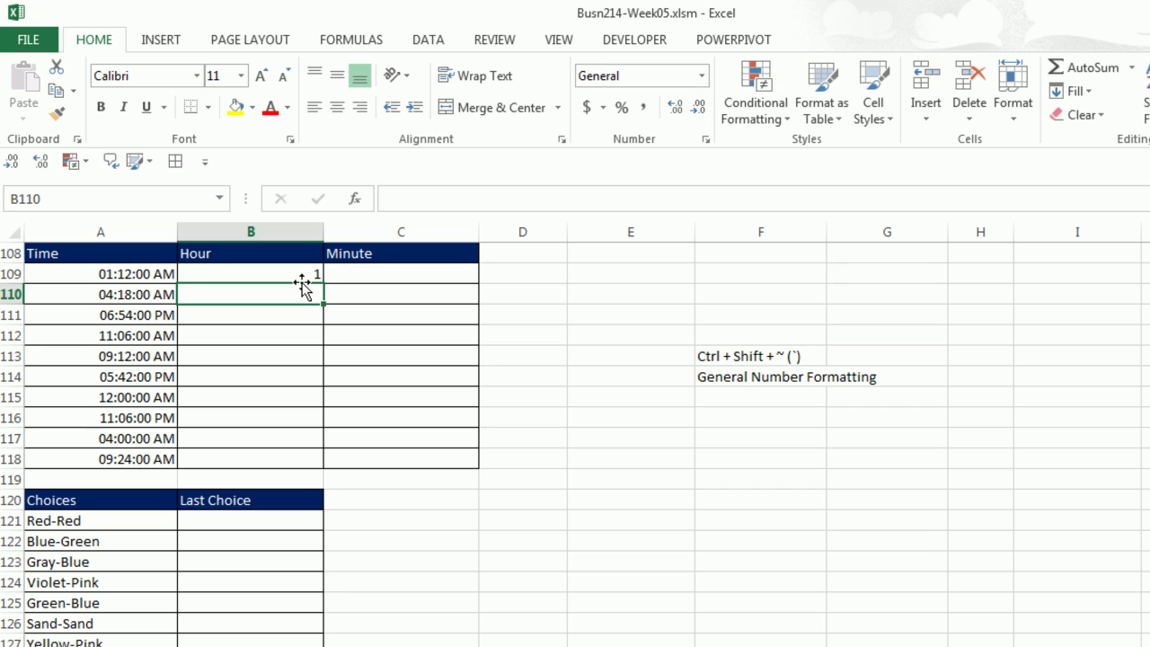
pyautogui.hotkey('ctrl', 'e')
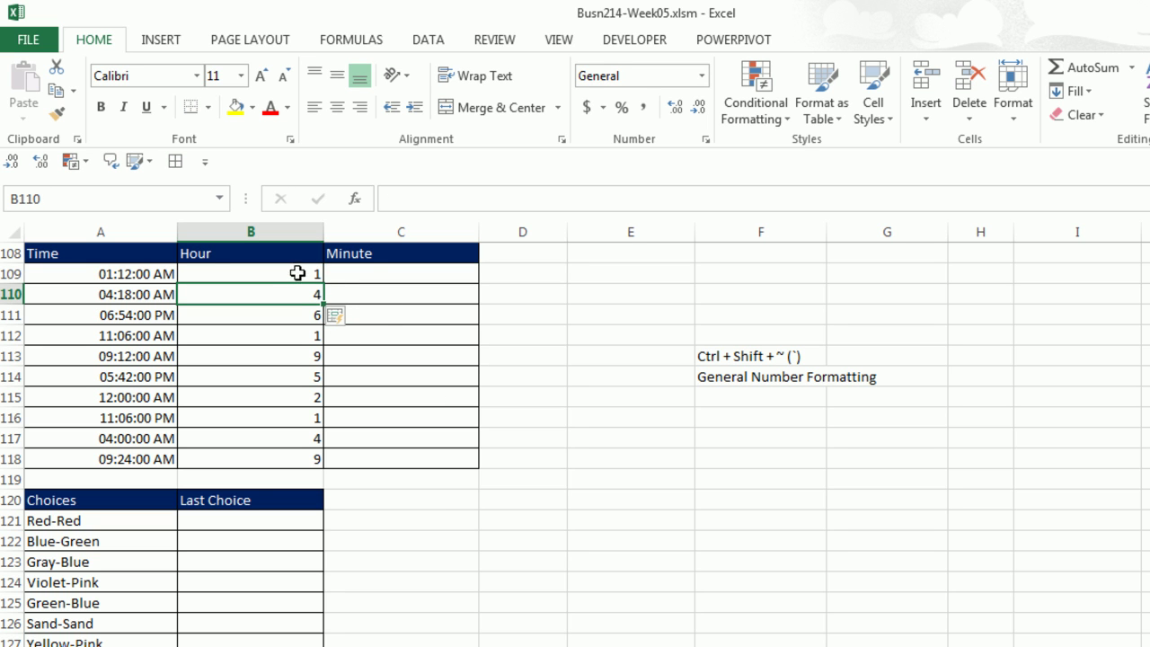
# Delete the wrong hours and type examples 1 in B109 and 11 in B112.
pyautogui.moveTo(300, 272); pyautogui.dragTo(306, 454)
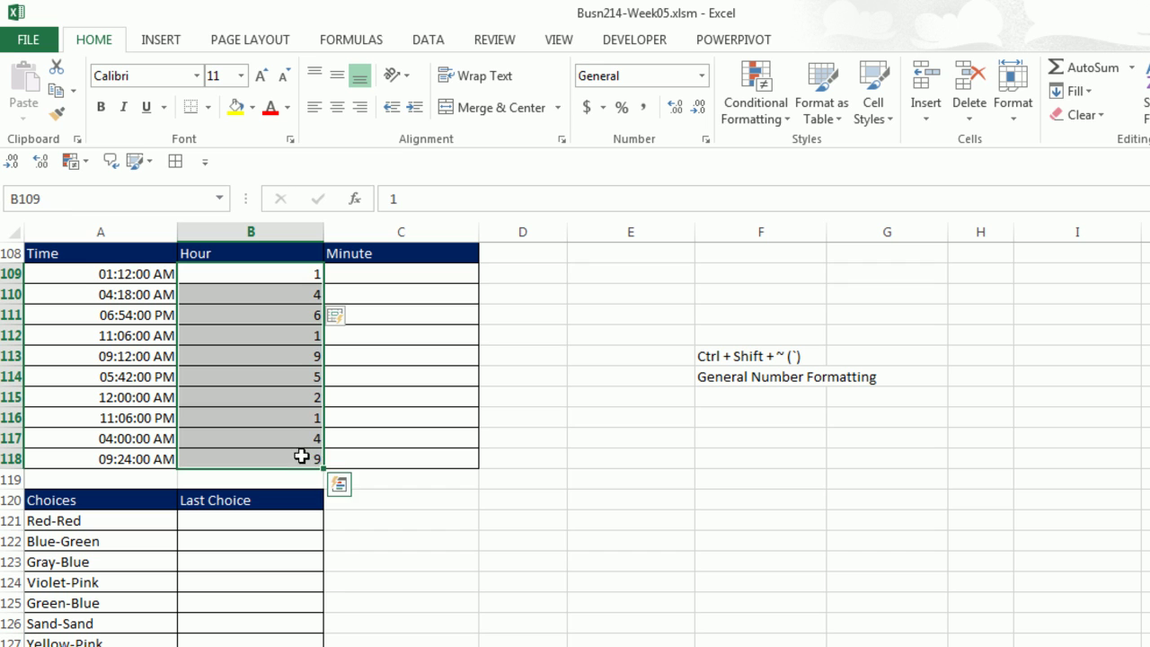
pyautogui.press('Delete')
pyautogui.hotkey('shift', 'Up')
pyautogui.hotkey('shift', 'Up')
pyautogui.hotkey('shift', 'Up')
pyautogui.hotkey('shift', 'Up')
pyautogui.hotkey('shift', 'Up')
pyautogui.hotkey('shift', 'Up')
pyautogui.hotkey('shift', 'Up')
pyautogui.hotkey('shift', 'Up')
pyautogui.hotkey('shift', 'Up')
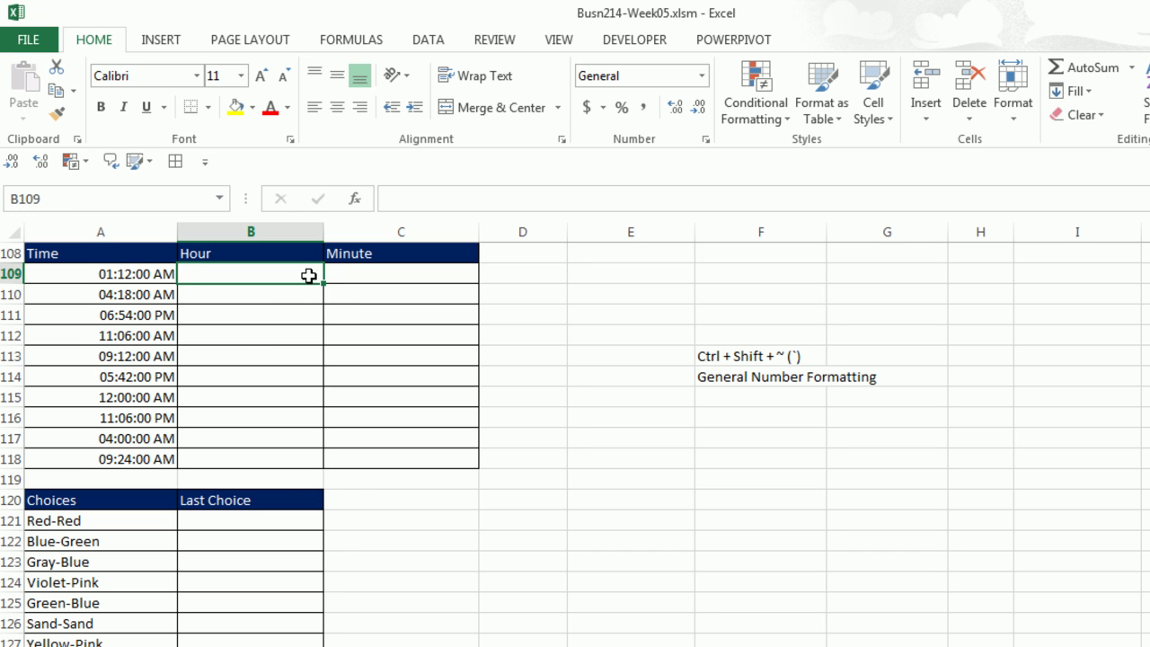
pyautogui.write('1')
pyautogui.click(229, 337)
pyautogui.write('1')
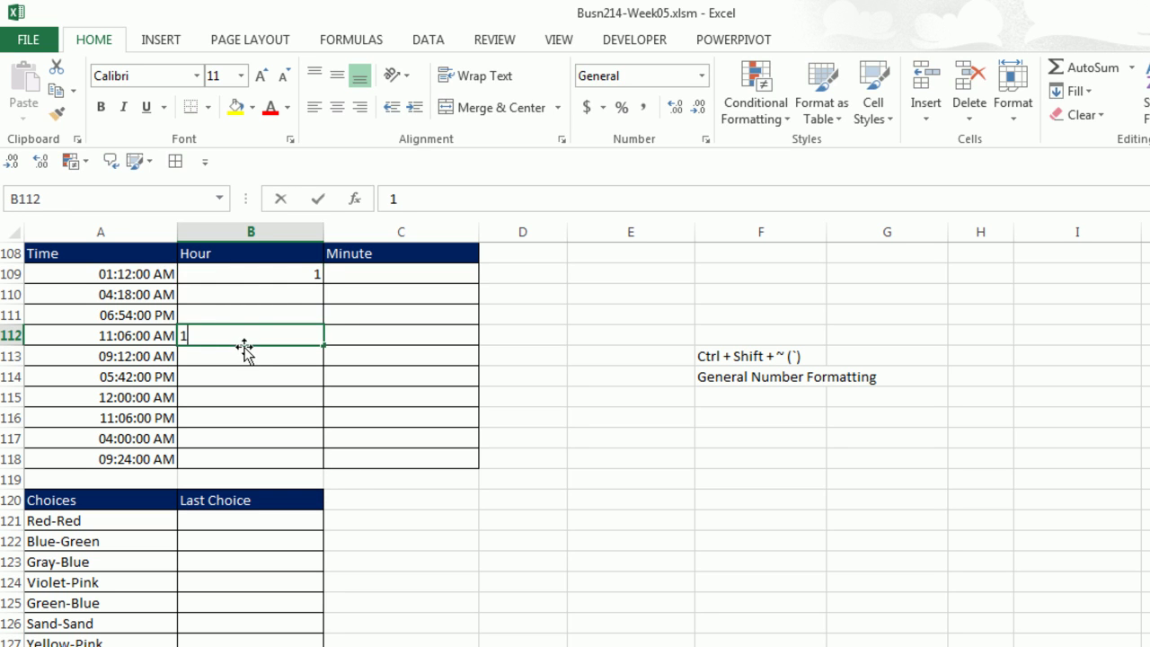
pyautogui.write('1')
pyautogui.press('Return')
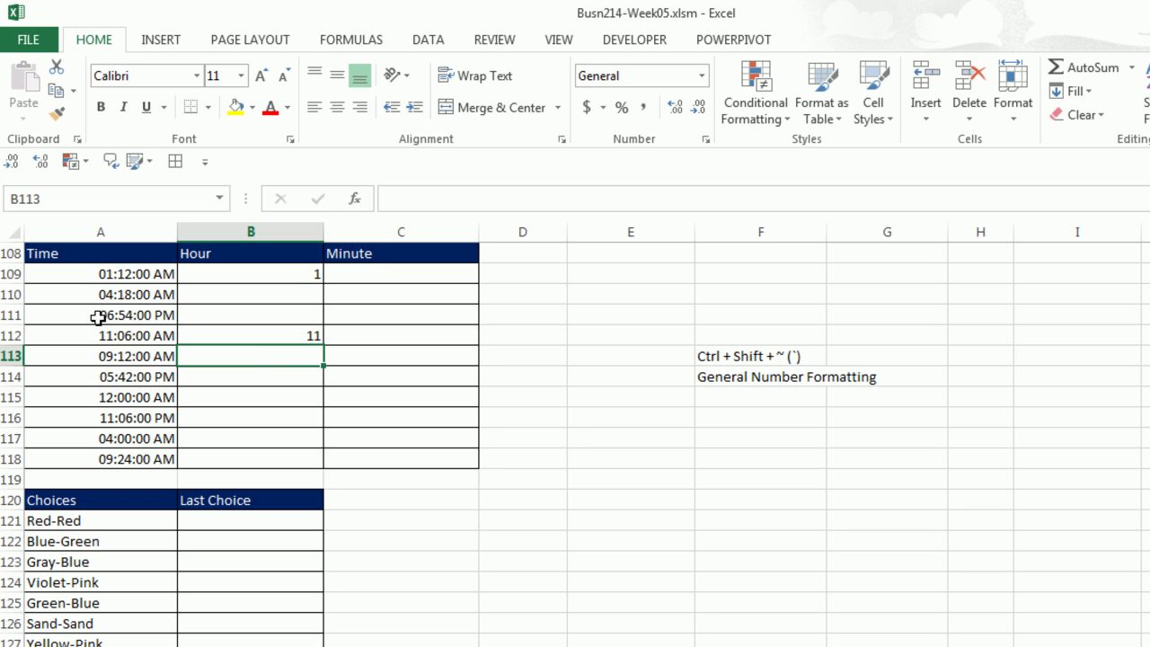
# Retry Flash Fill on Hour, dismiss the no-pattern message, and clear B109:B118.
pyautogui.hotkey('ctrl', 'e')
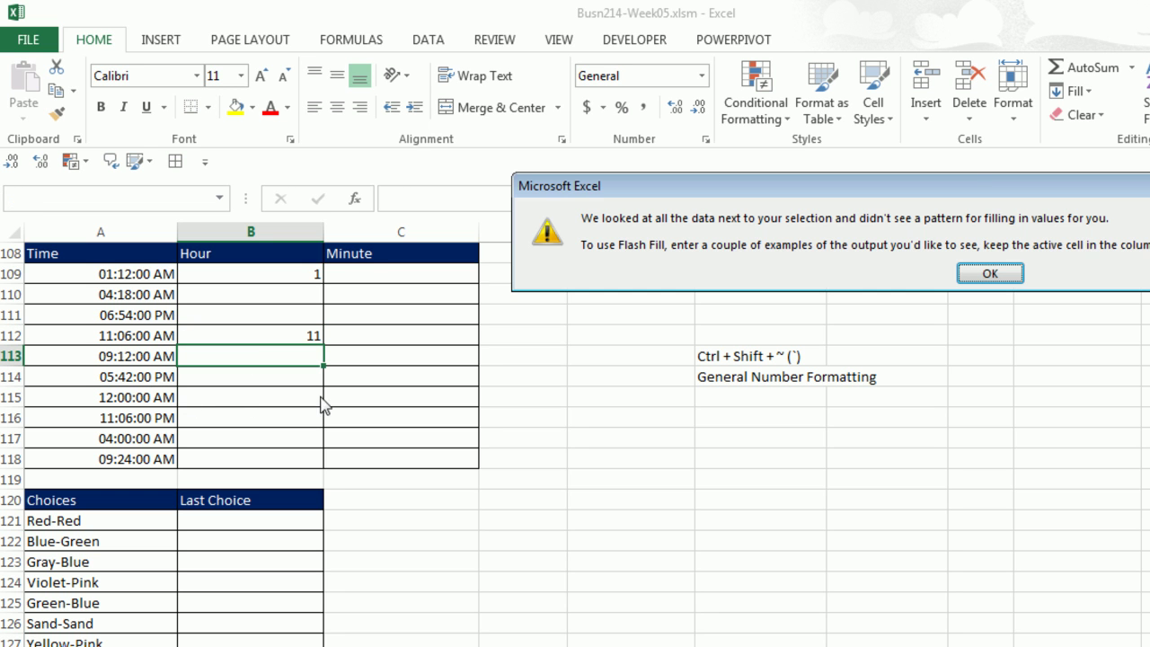
pyautogui.moveTo(956, 196); pyautogui.dragTo(485, 203)
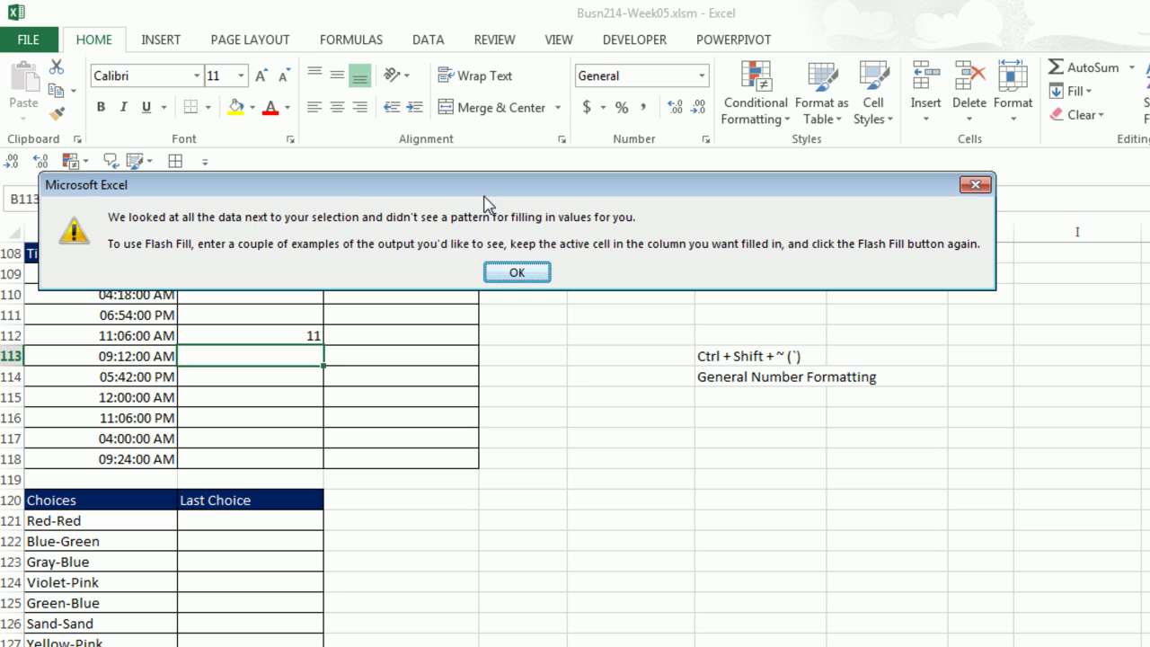
pyautogui.press('Return')
pyautogui.moveTo(302, 271); pyautogui.dragTo(300, 454)
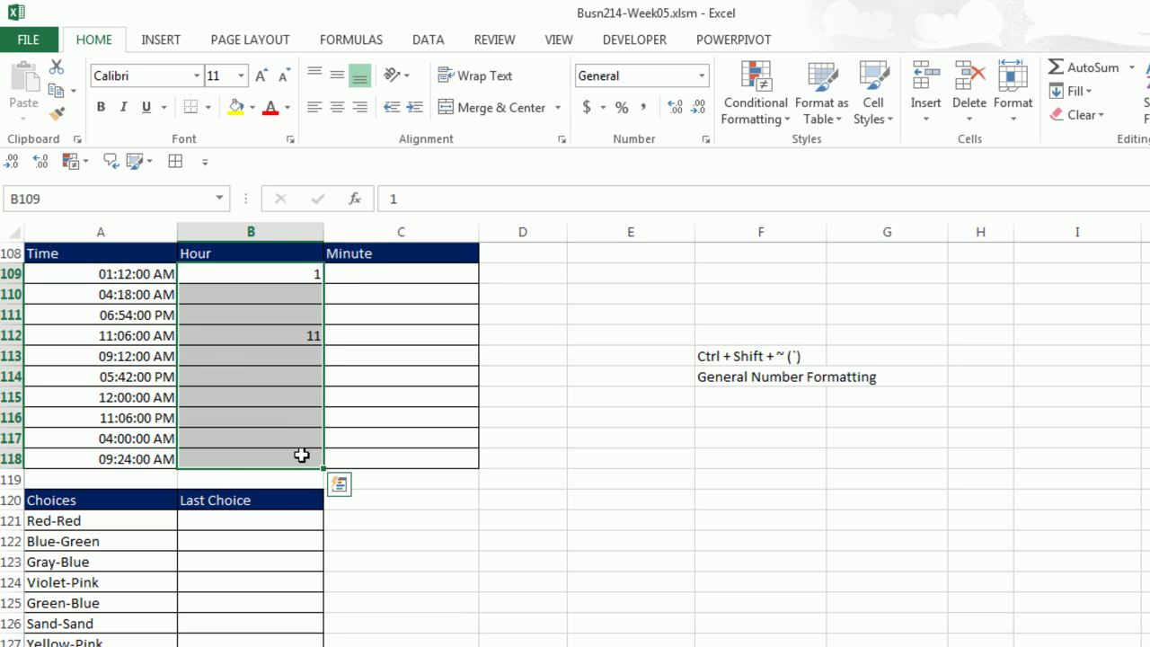
pyautogui.press('Delete')
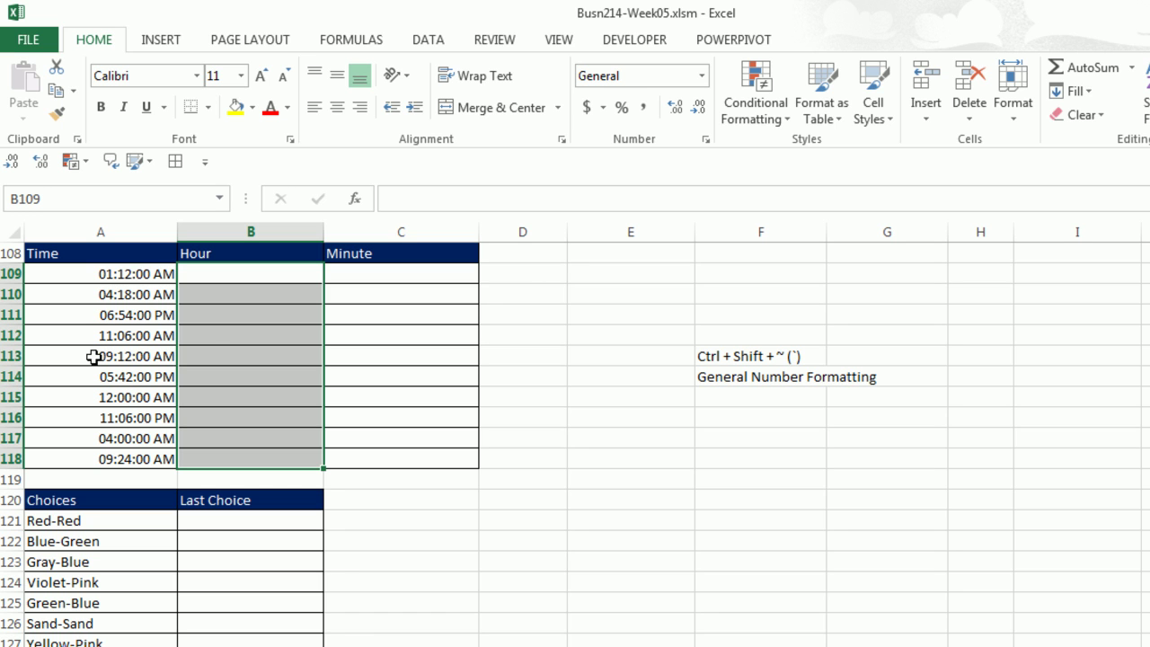
# Enter 11 in B112 and Flash Fill the Hour column, including 12 for midnight.
pyautogui.click(218, 333)
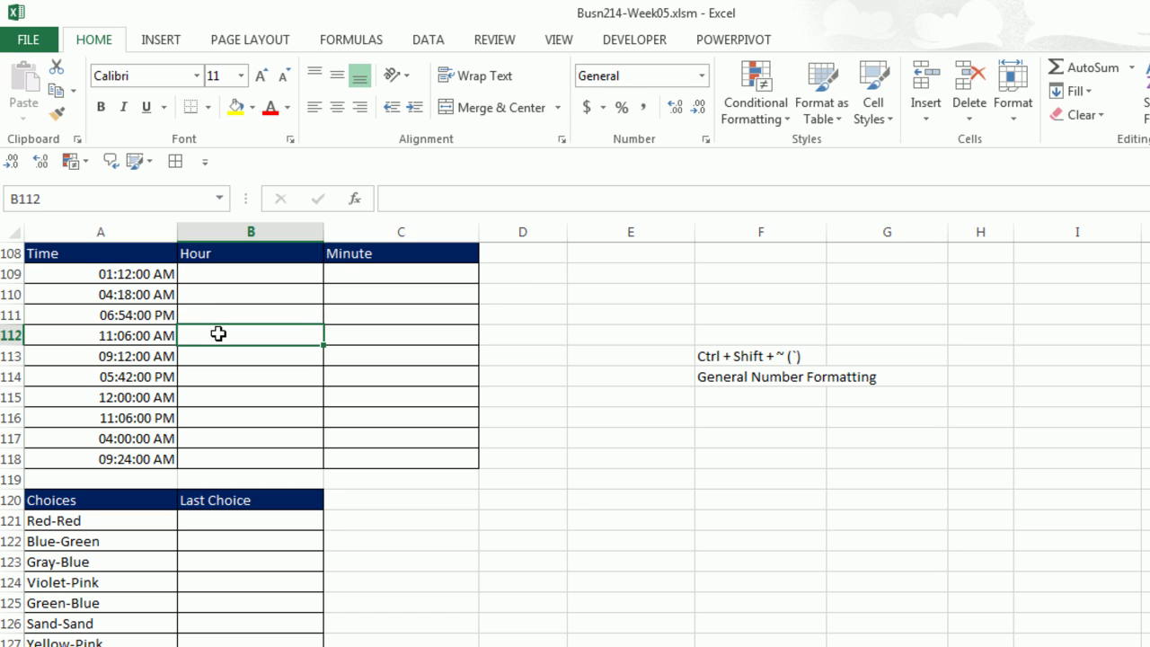
pyautogui.write('11')
pyautogui.hotkey('ctrl', 'Return')
pyautogui.hotkey('ctrl', 'e')
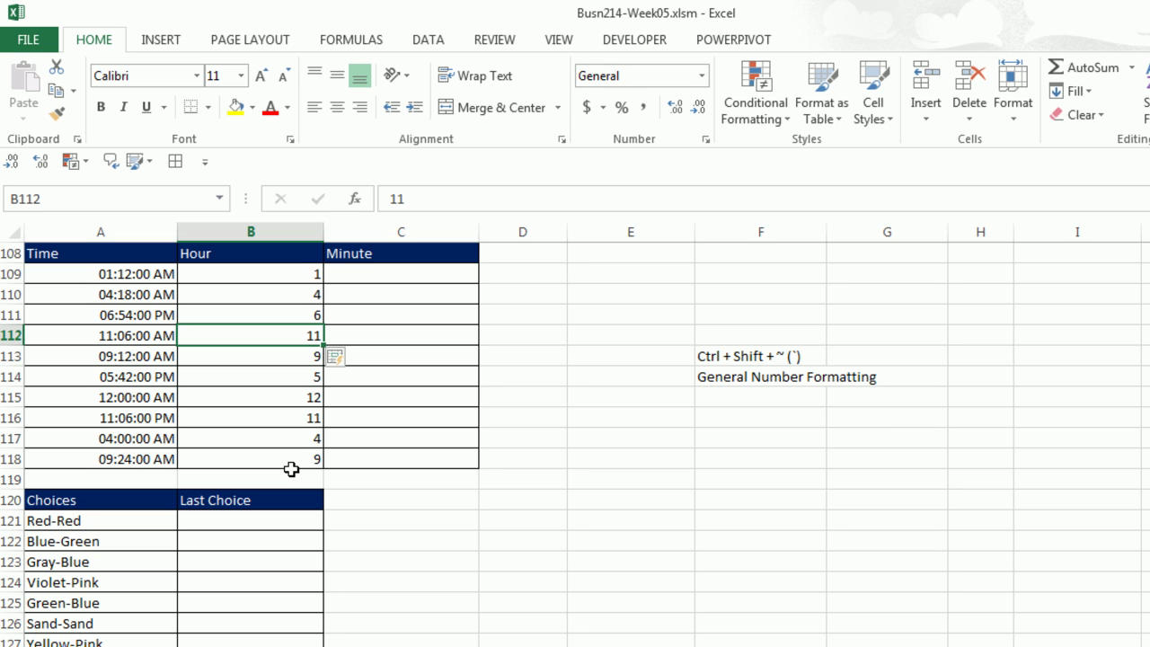
# Give example minutes 12 in C109 and 18 in C110, then Flash Fill the remaining minutes.
pyautogui.click(377, 275)
pyautogui.write('12')
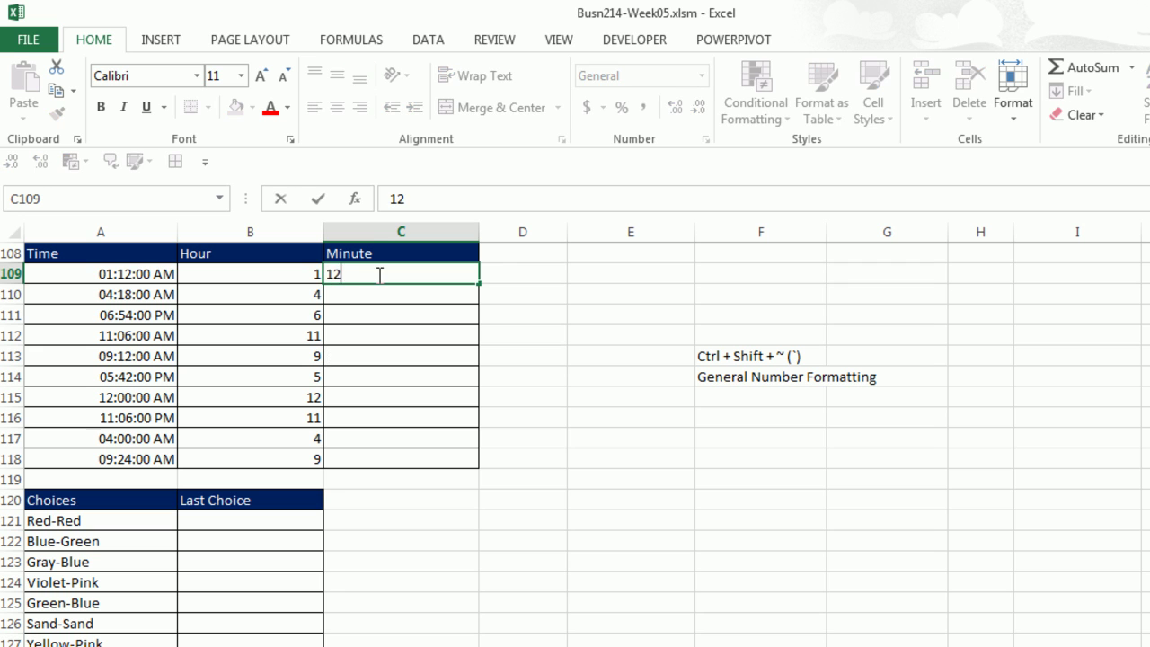
pyautogui.press('Return')
pyautogui.hotkey('ctrl', 'e')
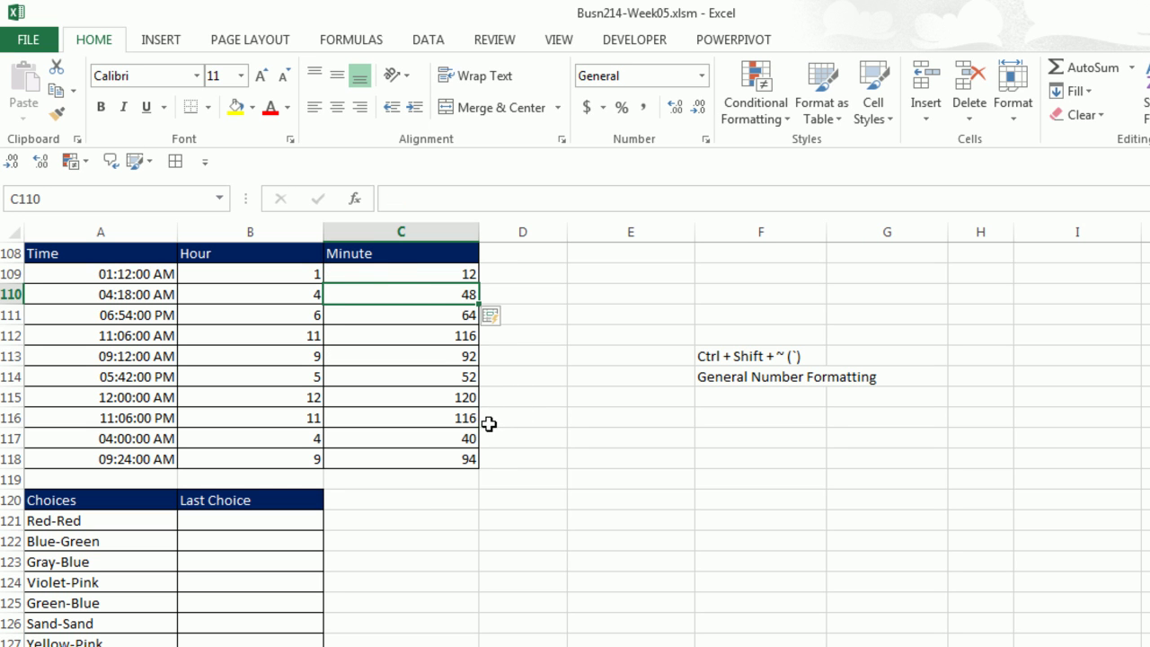
pyautogui.hotkey('ctrl', 'z')
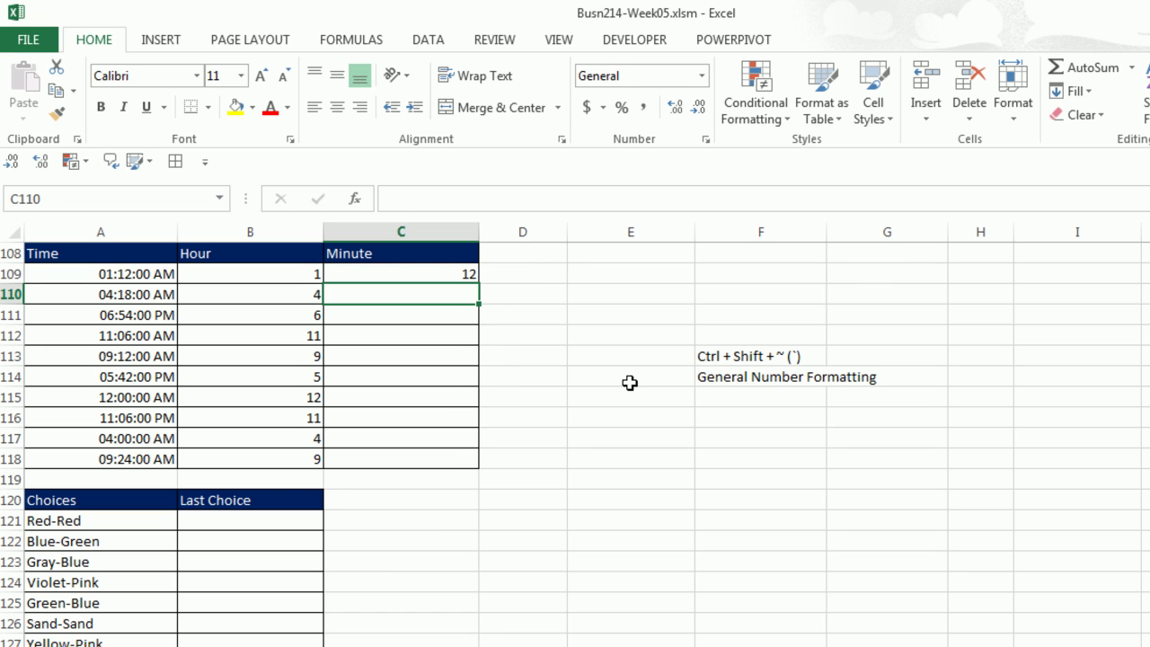
pyautogui.write('18')
pyautogui.press('Return')
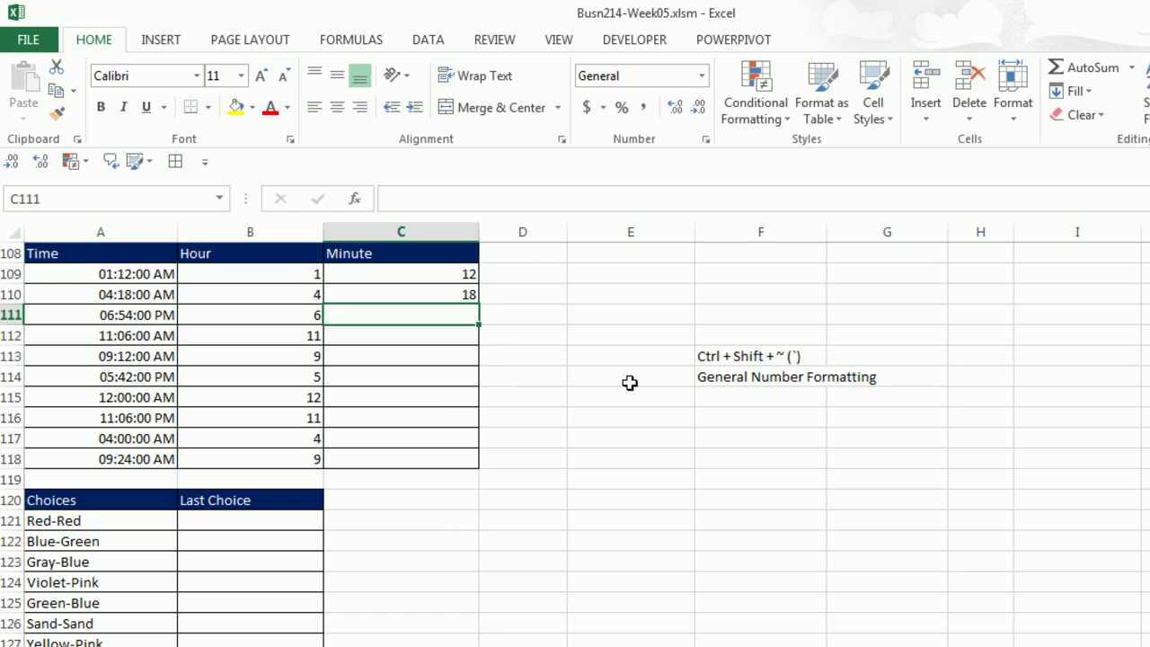
pyautogui.hotkey('ctrl', 'e')
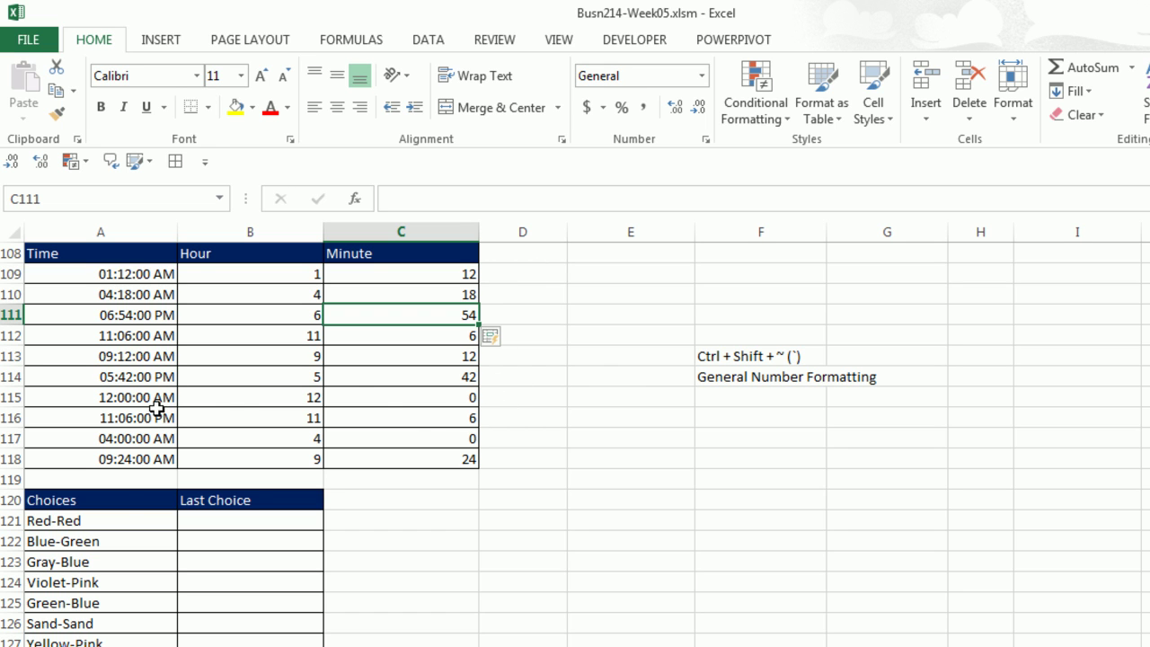
# Try Flash Fill from Red in B121, then delete the incorrect Last Choice results.
pyautogui.scroll(-2, 497, 539)
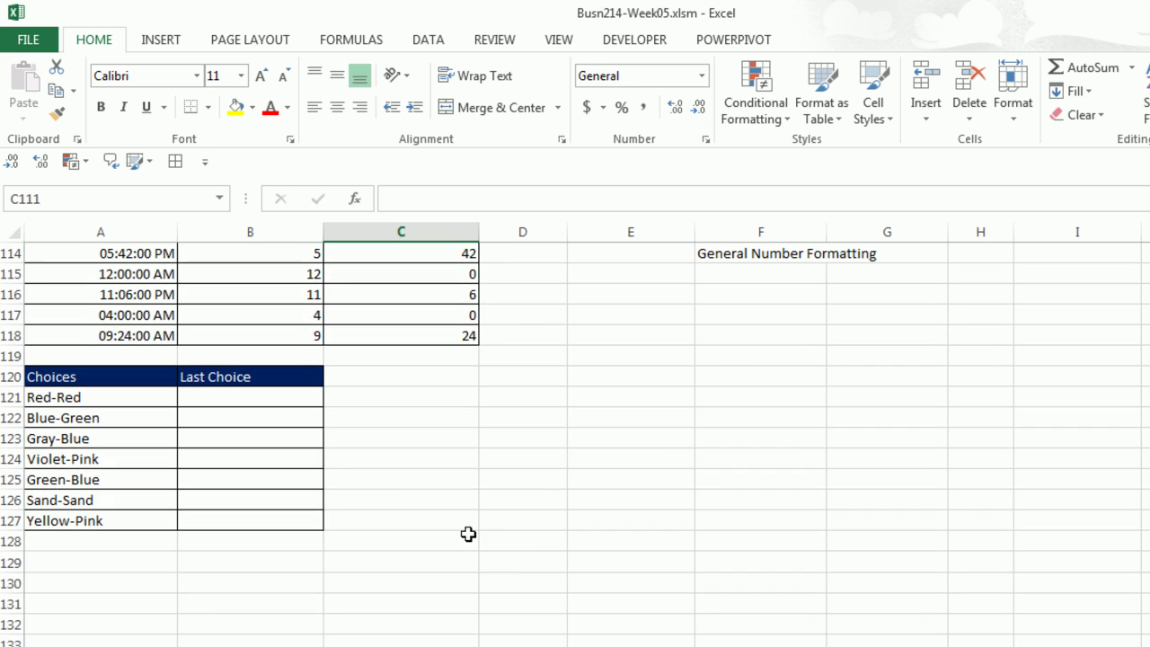
pyautogui.click(225, 396)
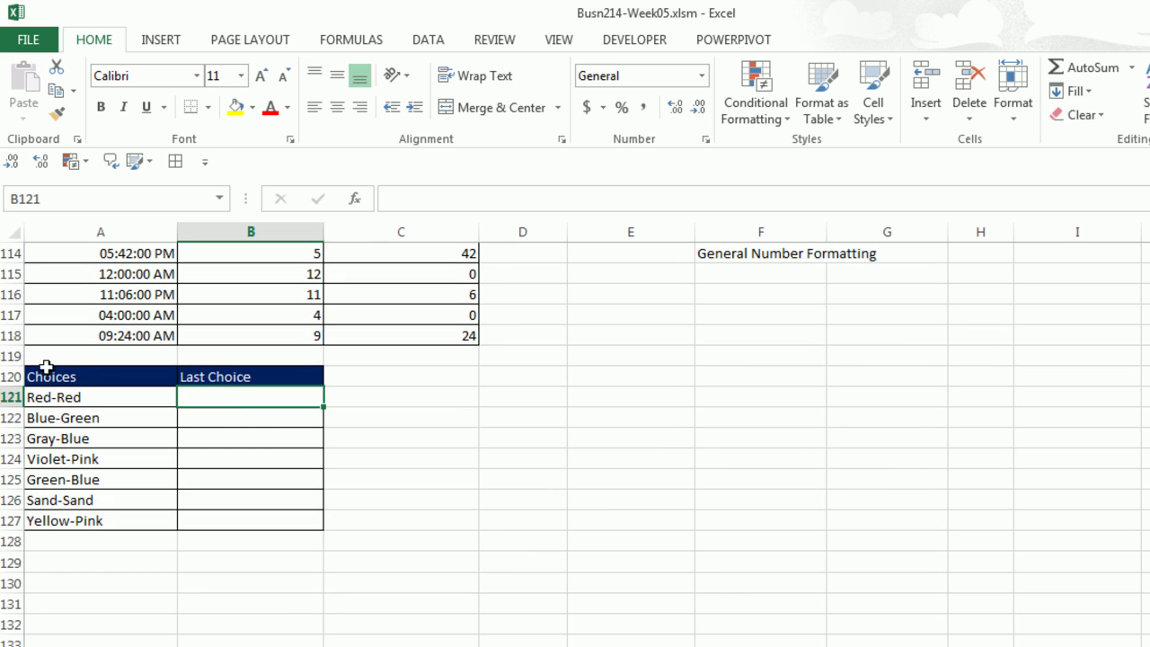
pyautogui.write('red')
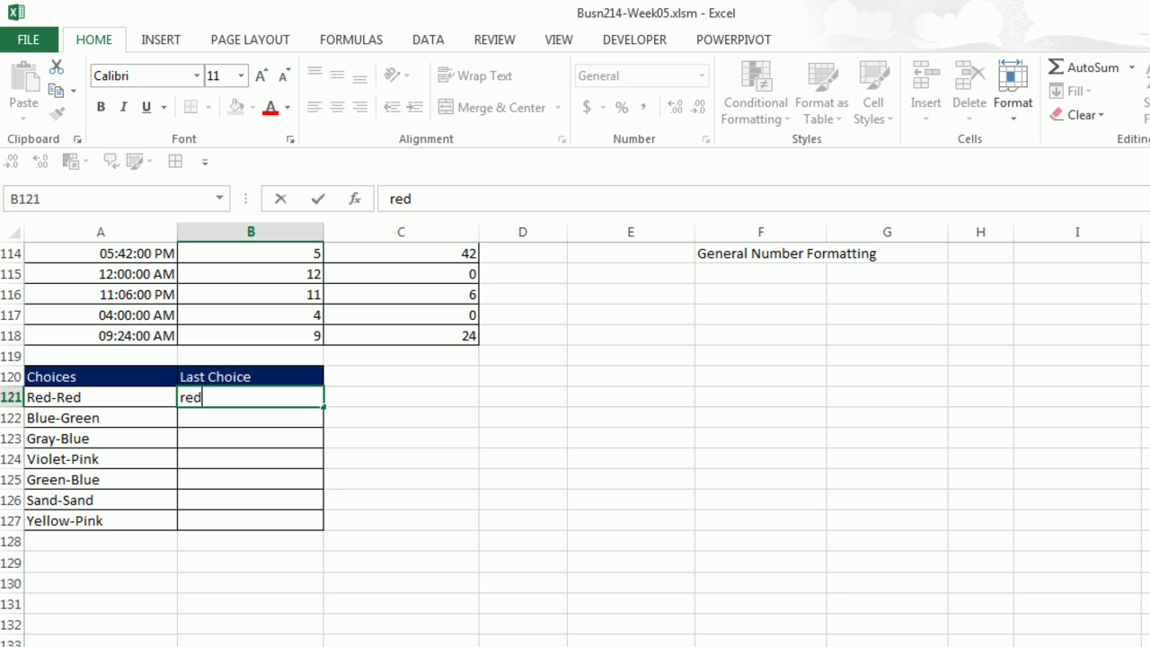
pyautogui.press('Escape')
pyautogui.write('Red')
pyautogui.press('Return')
pyautogui.hotkey('ctrl', 'e')
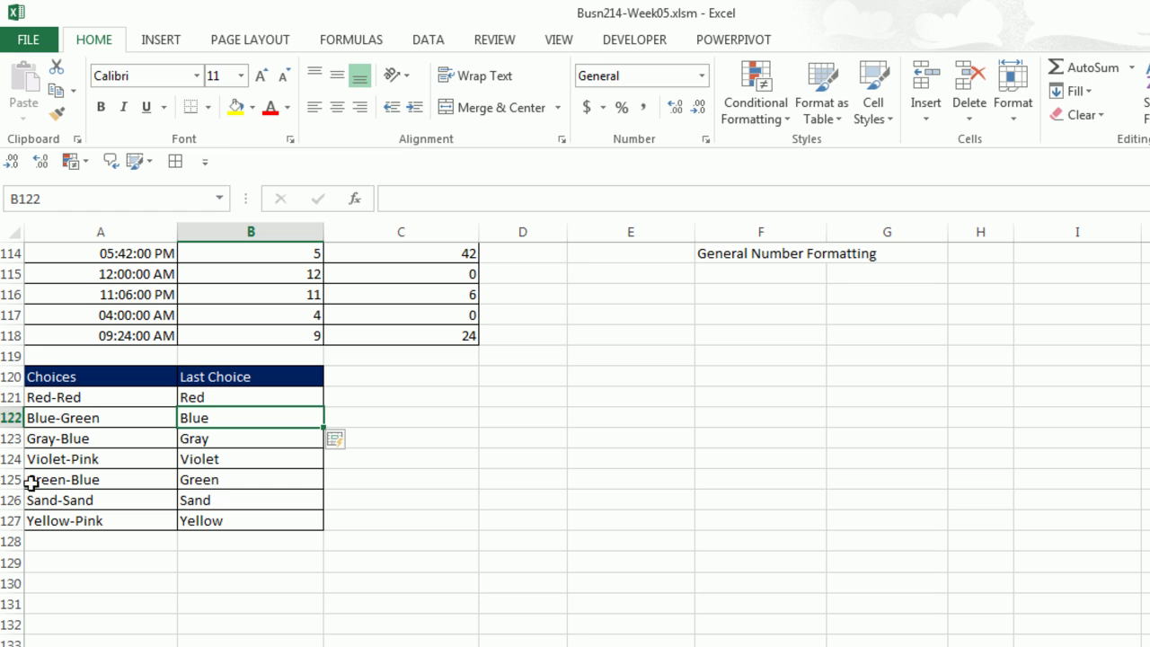
pyautogui.moveTo(192, 398); pyautogui.dragTo(224, 518)
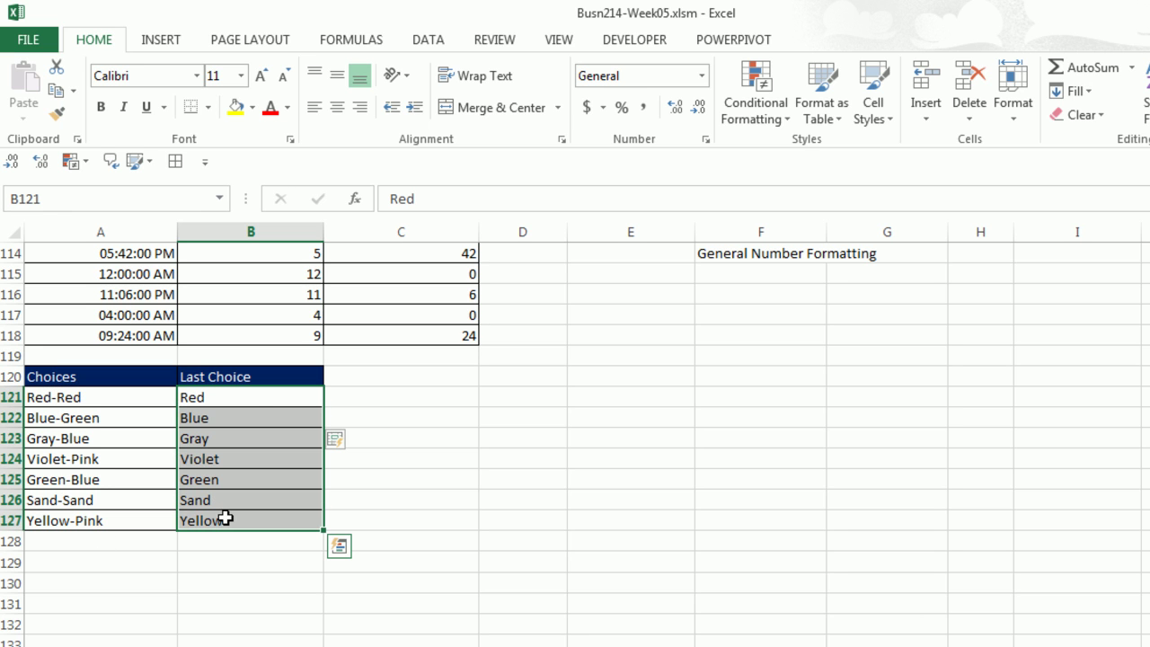
pyautogui.press('Delete')
# Enter Red in B121 and Green in B122, then Flash Fill Last Choice through Pink.
pyautogui.click(249, 401)
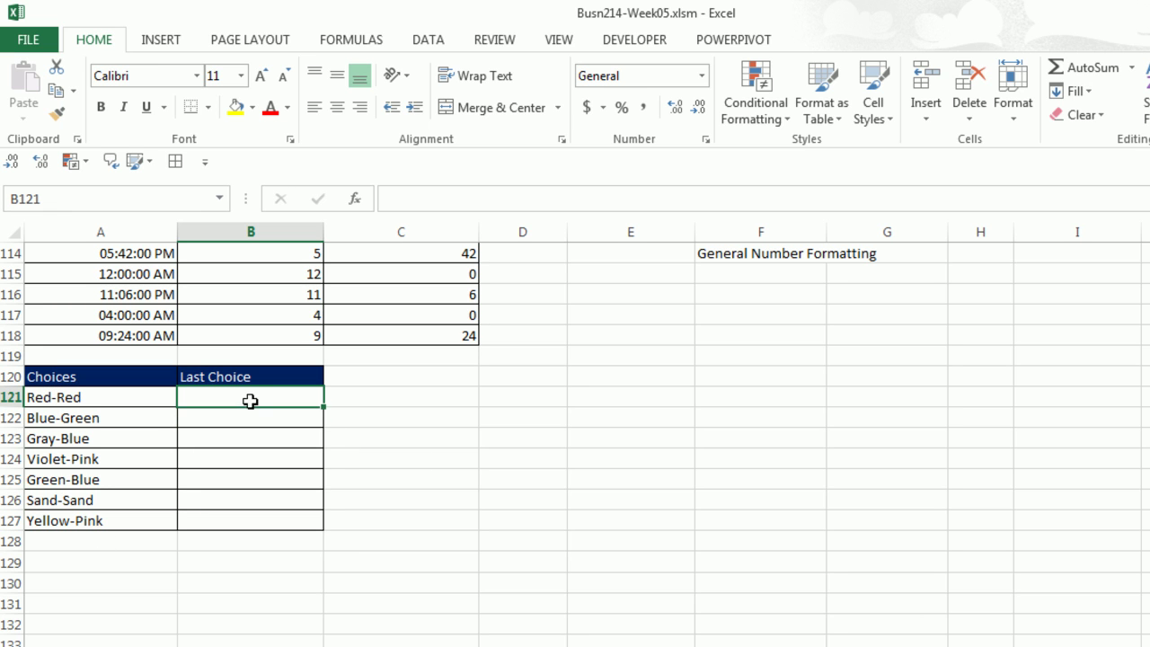
pyautogui.write('Red')
pyautogui.press('Return')
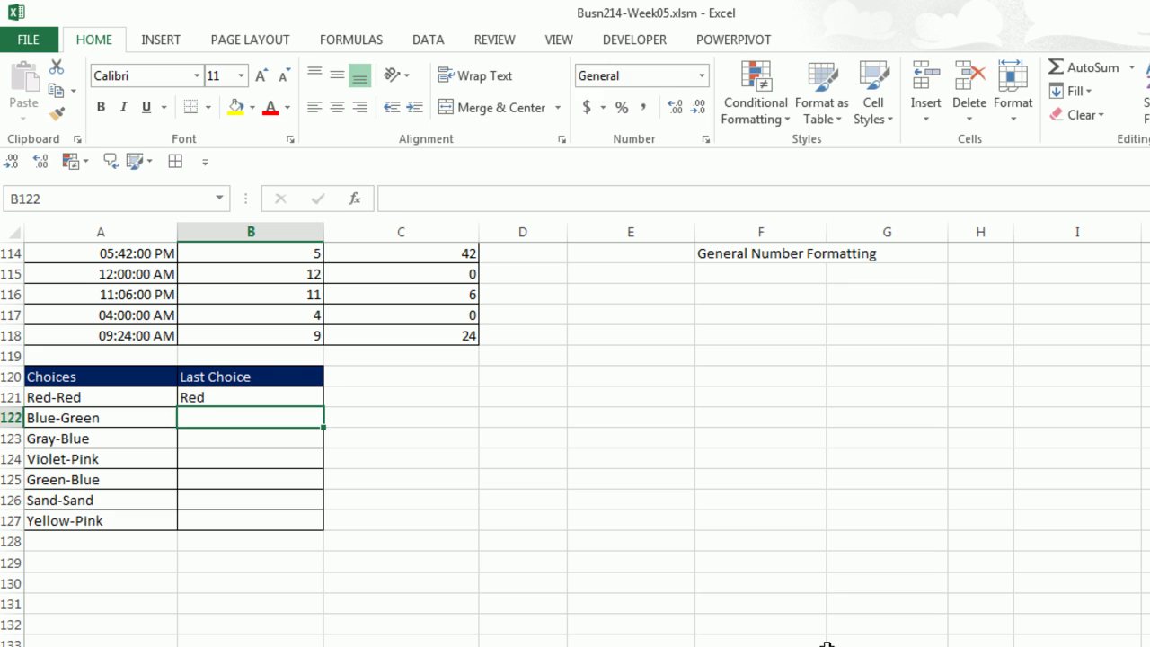
pyautogui.write('Gree')
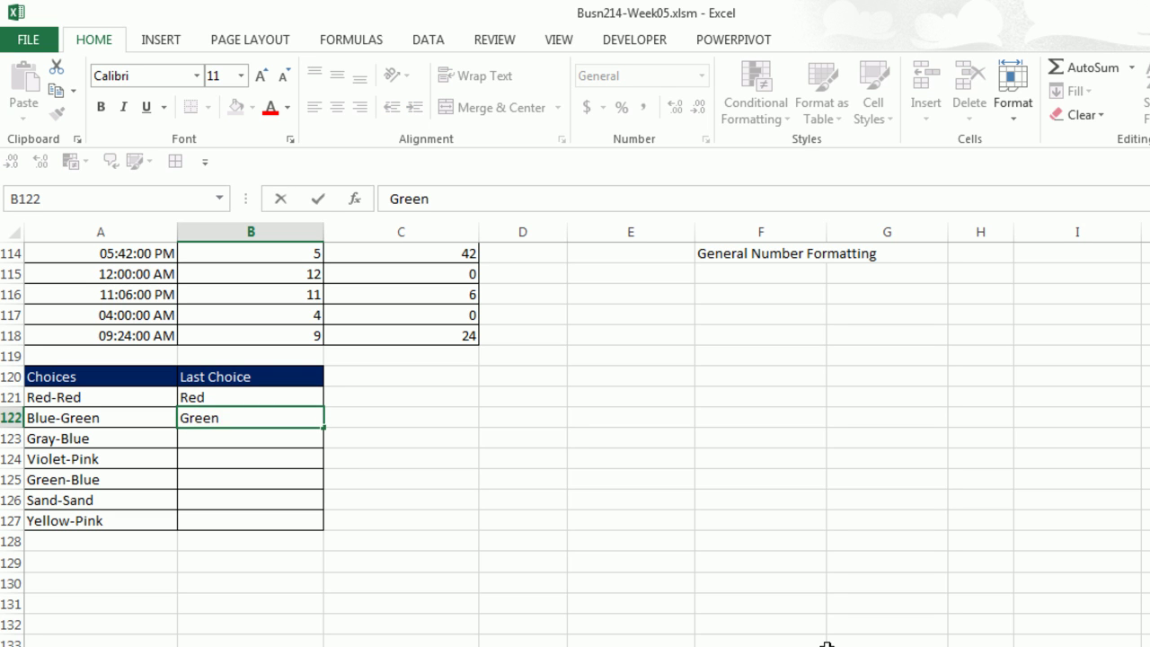
pyautogui.write('n')
pyautogui.press('Return')
pyautogui.hotkey('ctrl', 'e')
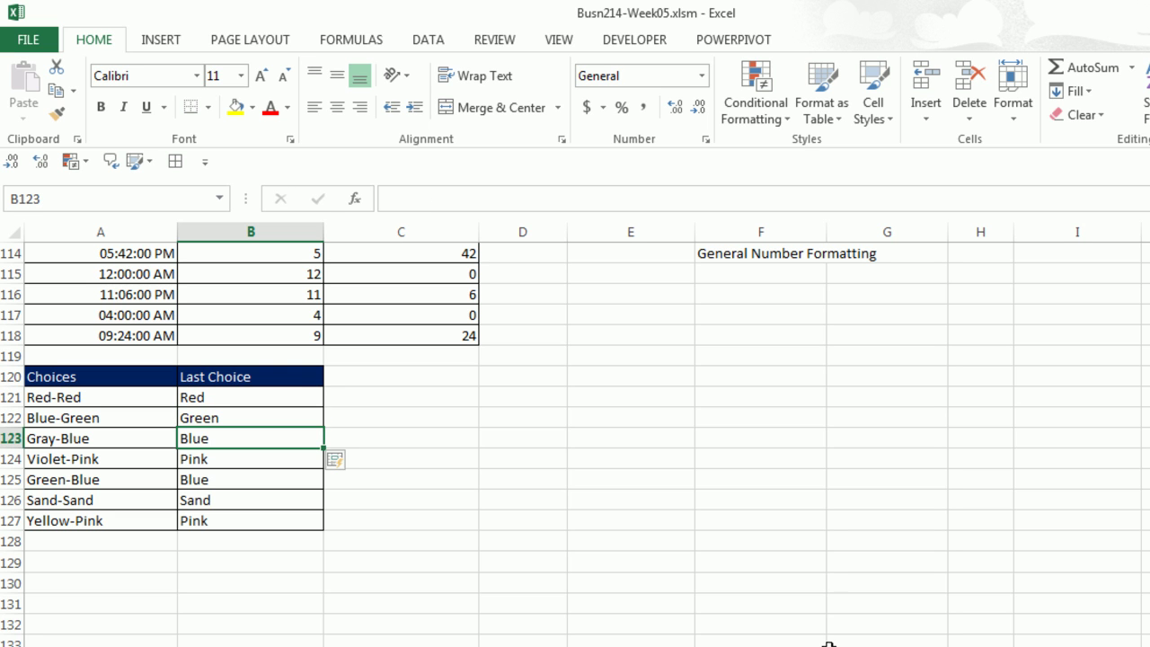